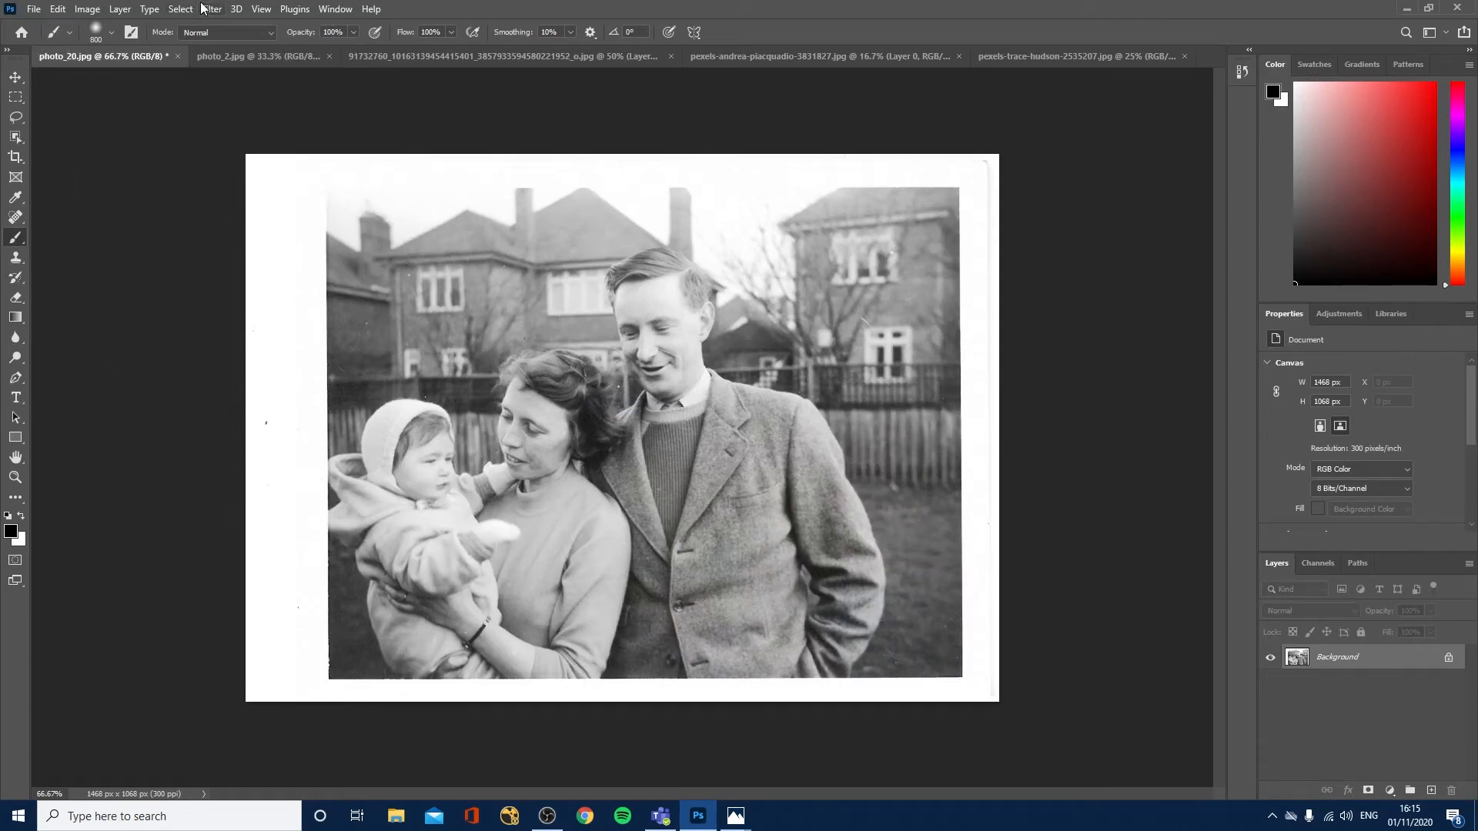
# Check the color mode of photo_20.jpg and enable the Colorize neural filter on it
pyautogui.click(98, 9)
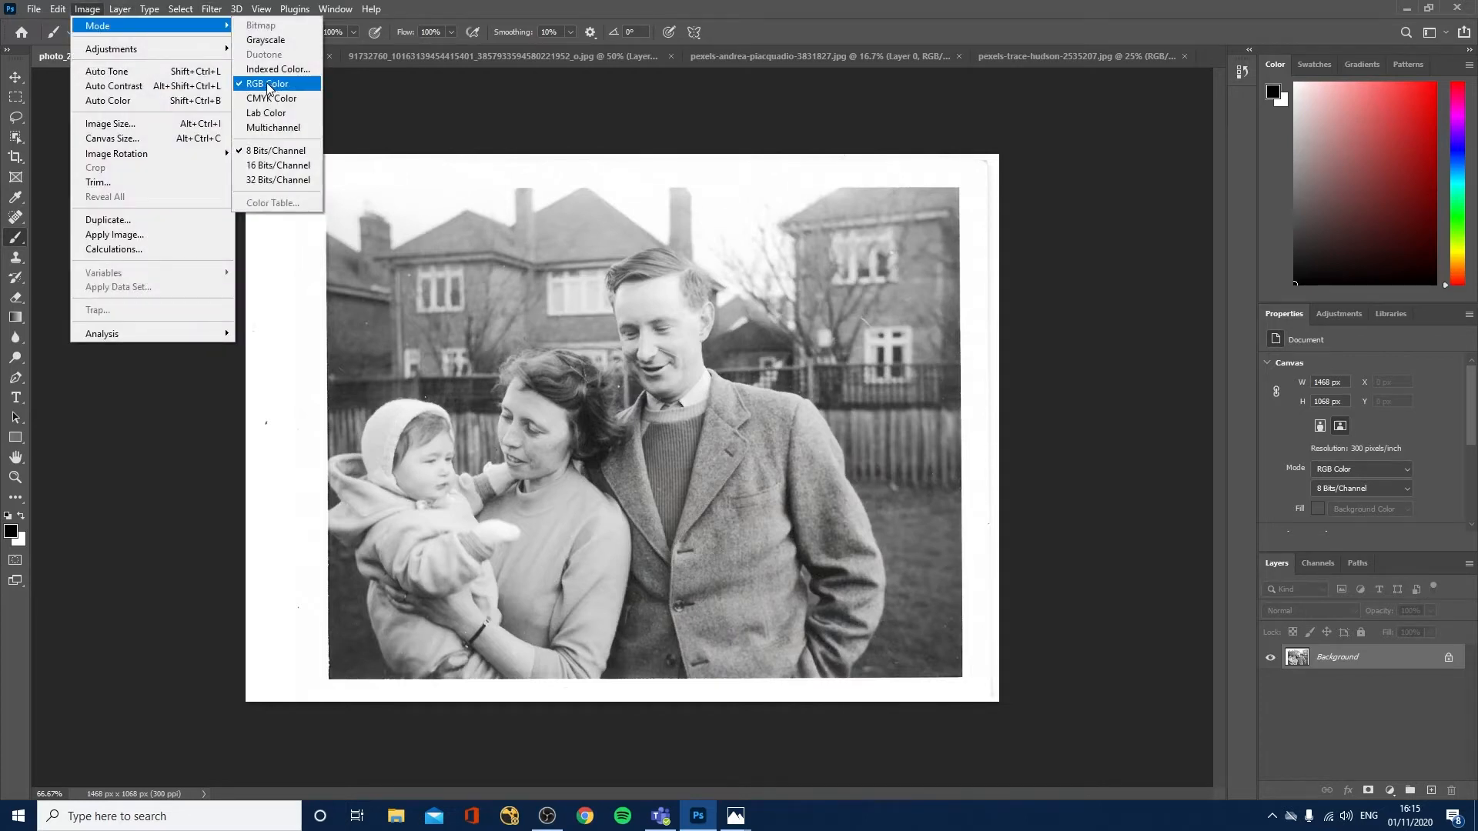
pyautogui.click(460, 11)
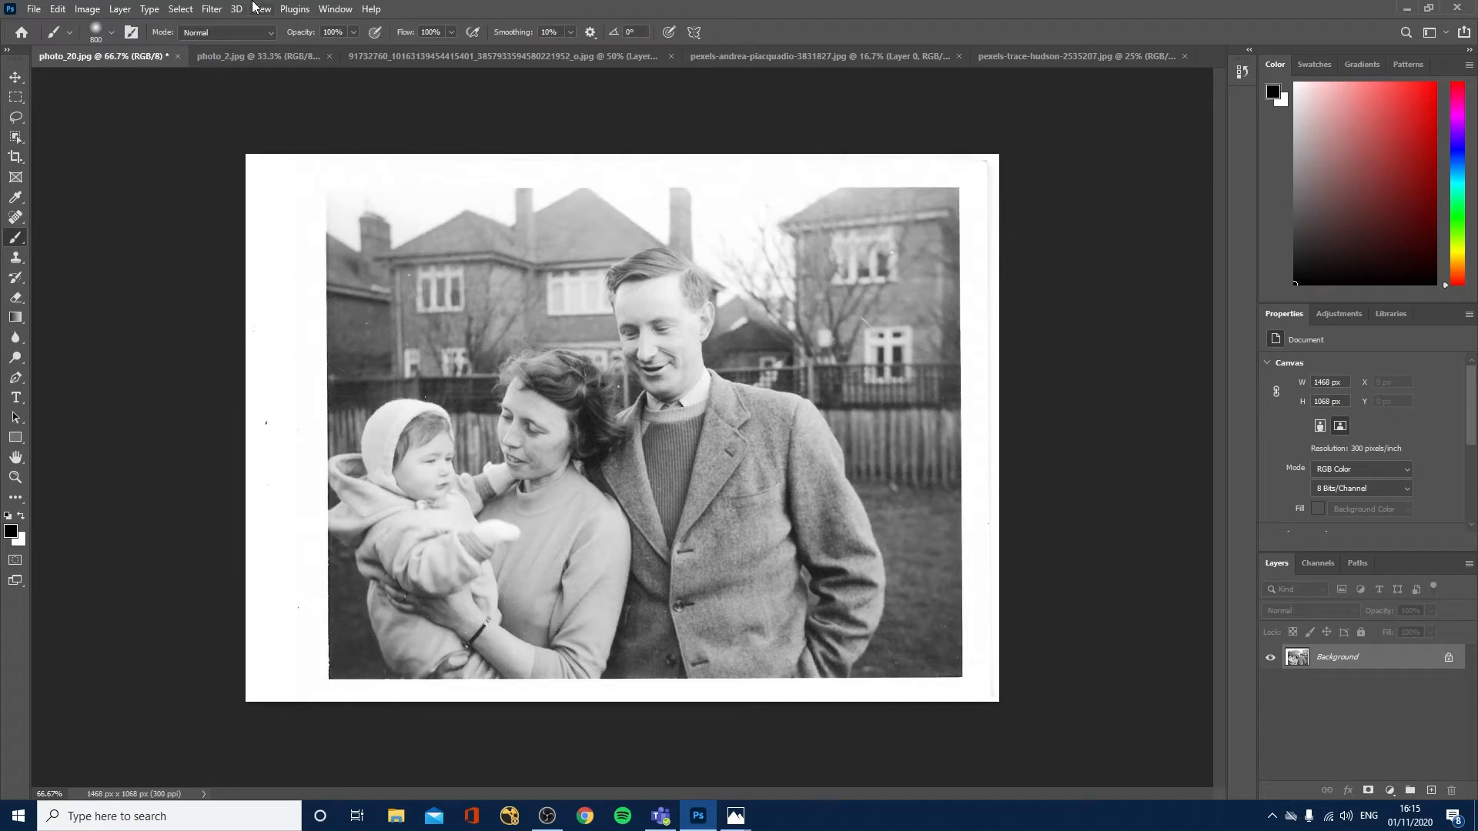
pyautogui.click(211, 9)
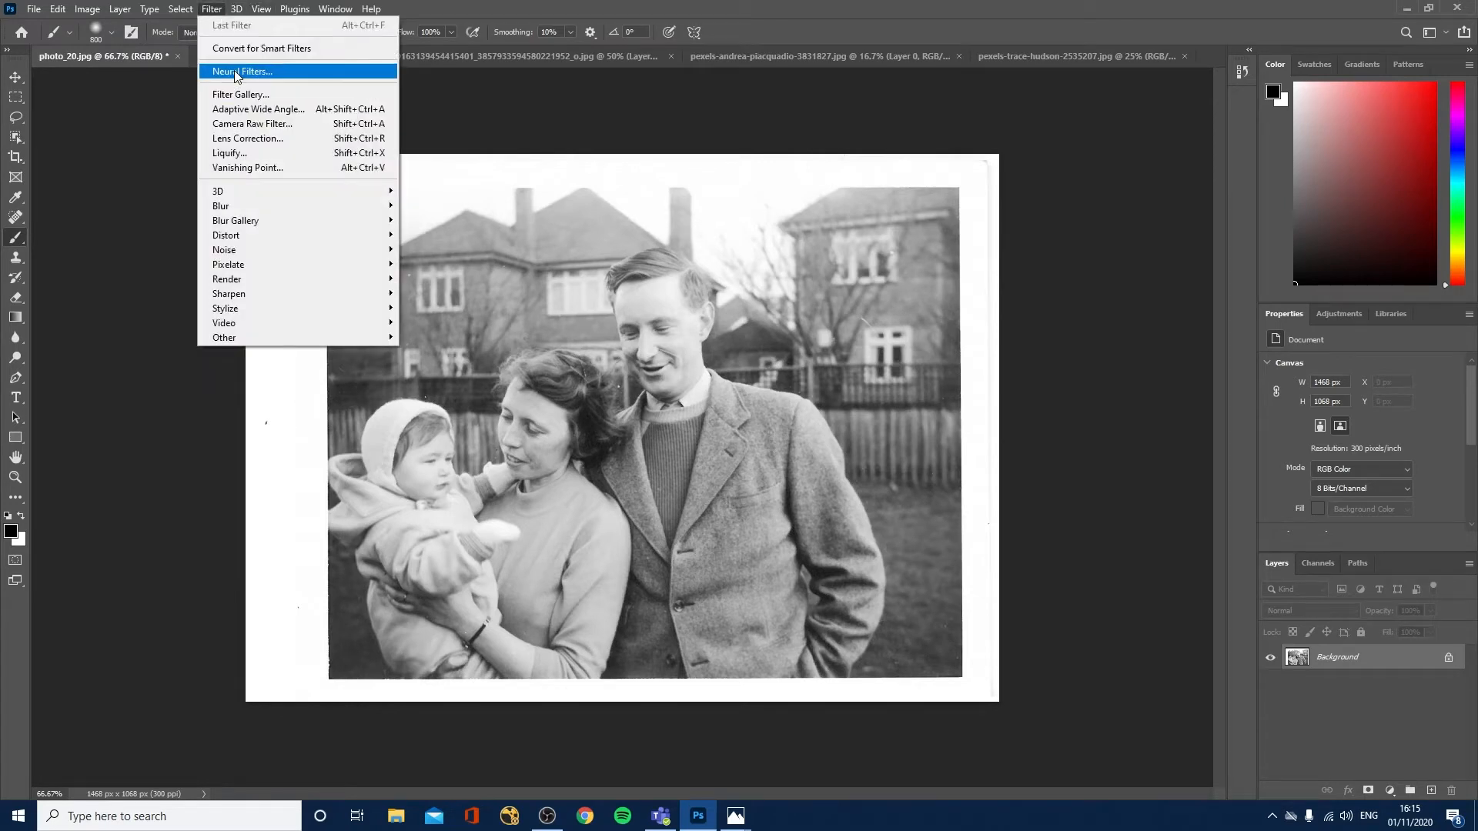
pyautogui.click(240, 71)
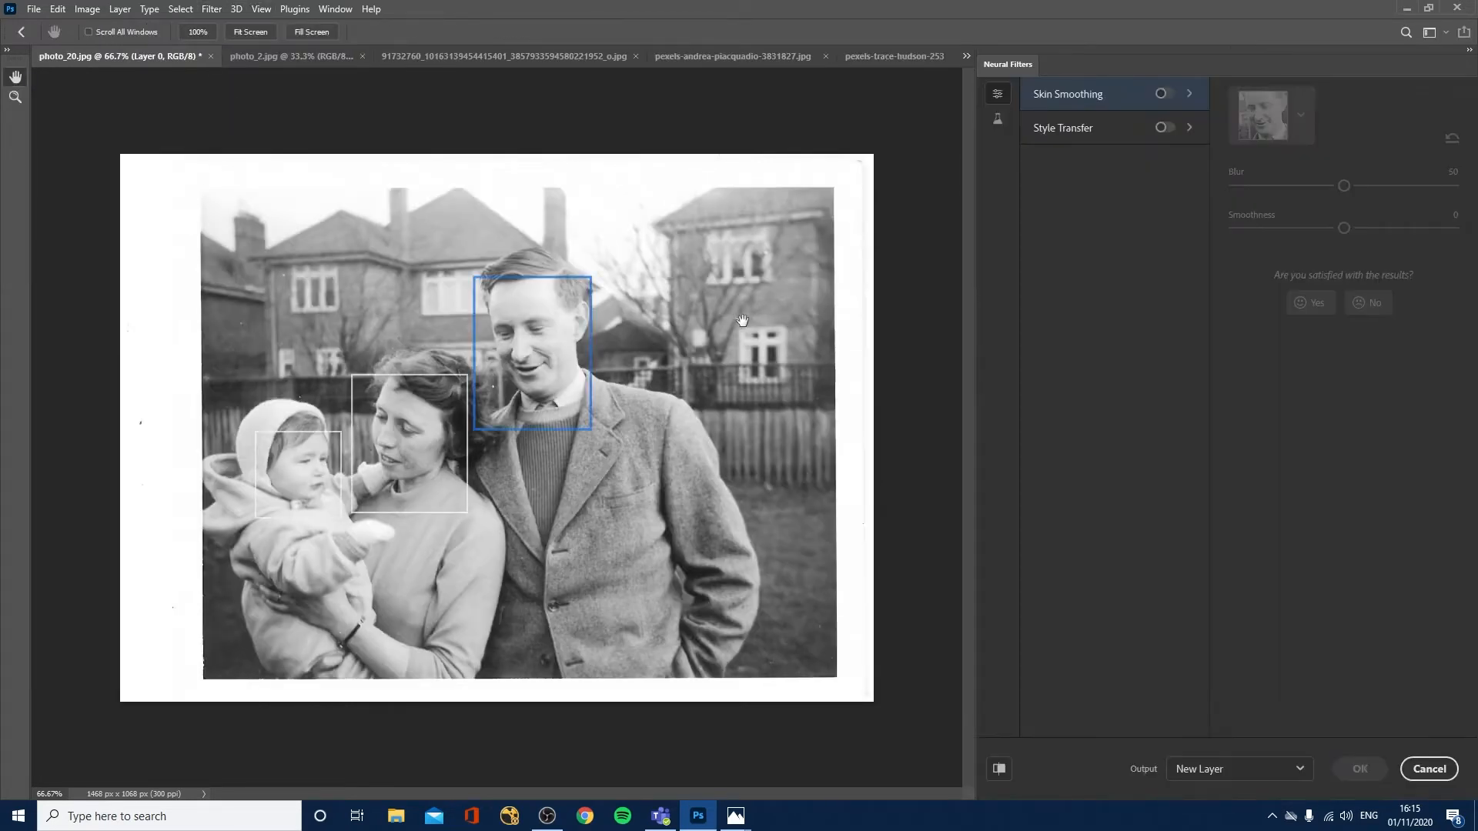
pyautogui.click(997, 119)
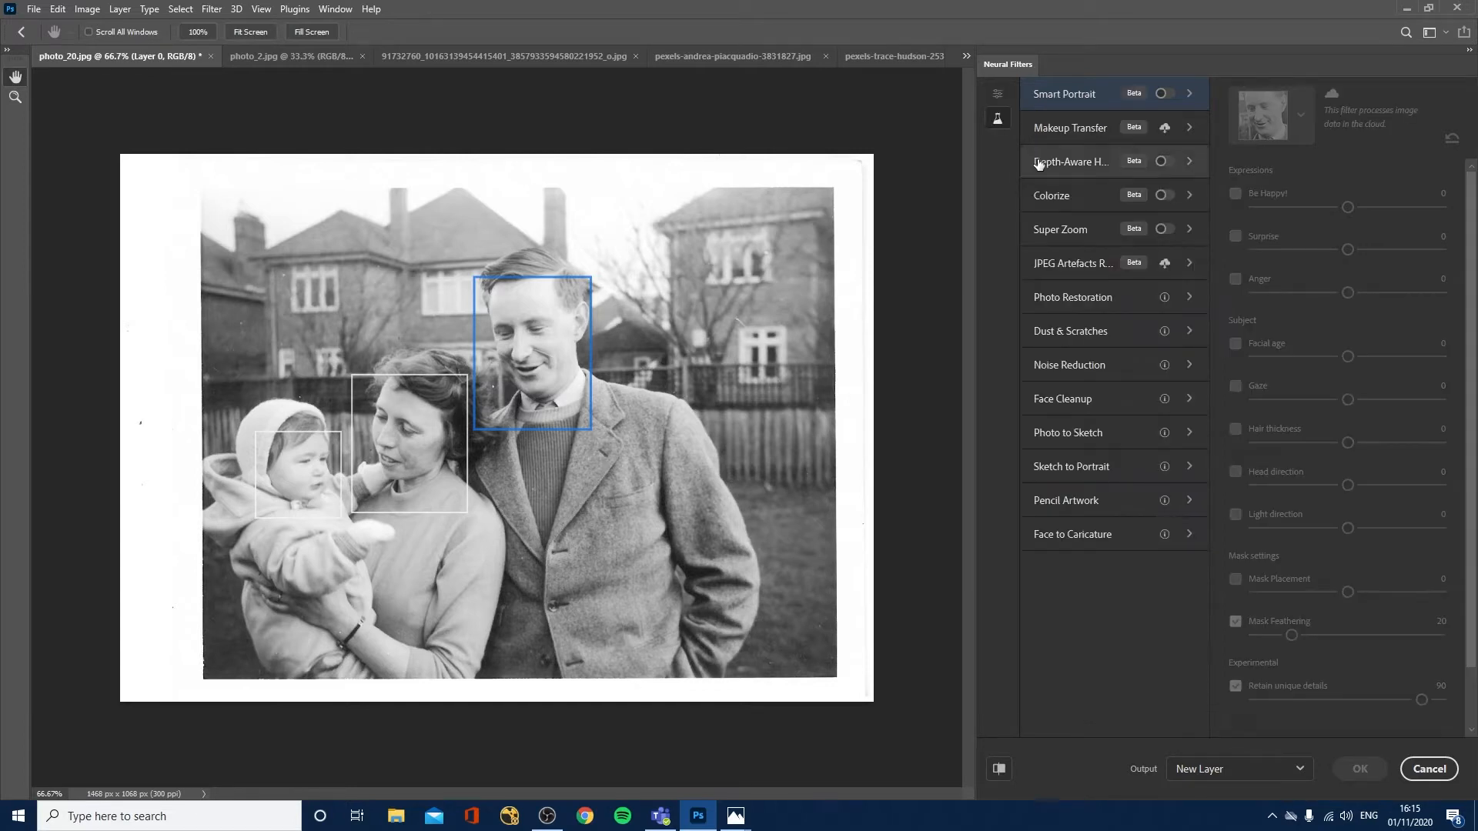
pyautogui.click(1165, 198)
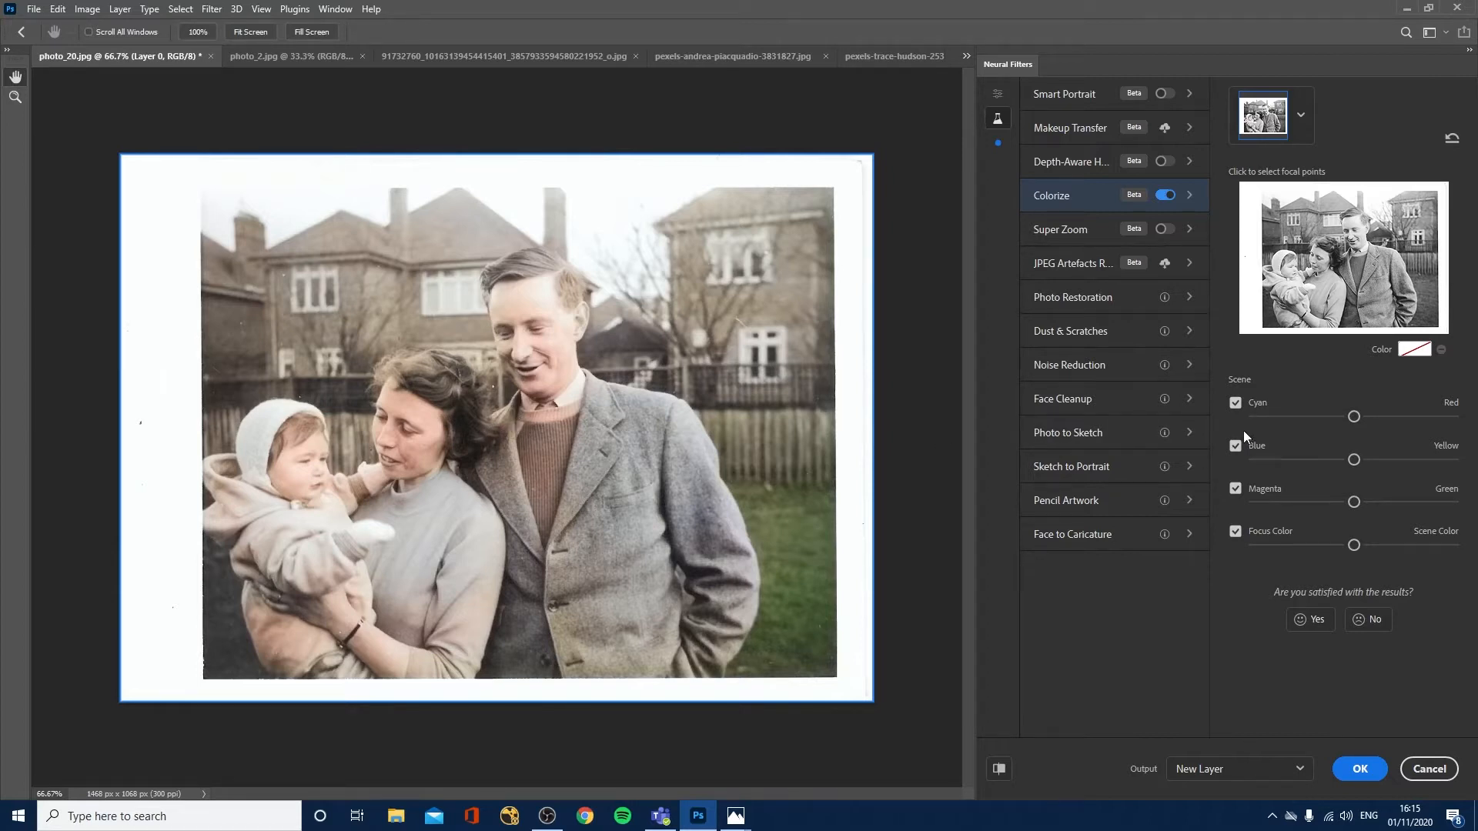
# Shift the family photo's colorization toward cyan, with slight shifts toward yellow and green
pyautogui.moveTo(1336, 416)
pyautogui.mouseDown()
pyautogui.moveTo(1399, 414)
pyautogui.moveTo(1350, 417)
pyautogui.mouseUp()
pyautogui.moveTo(1372, 416); pyautogui.dragTo(1330, 417)
pyautogui.moveTo(1354, 460); pyautogui.dragTo(1360, 502)
# Compare the colorized preview of the family photo with the original by toggling the preview
pyautogui.click(1000, 768)
pyautogui.click(999, 769)
pyautogui.click(1000, 769)
pyautogui.click(1000, 769)
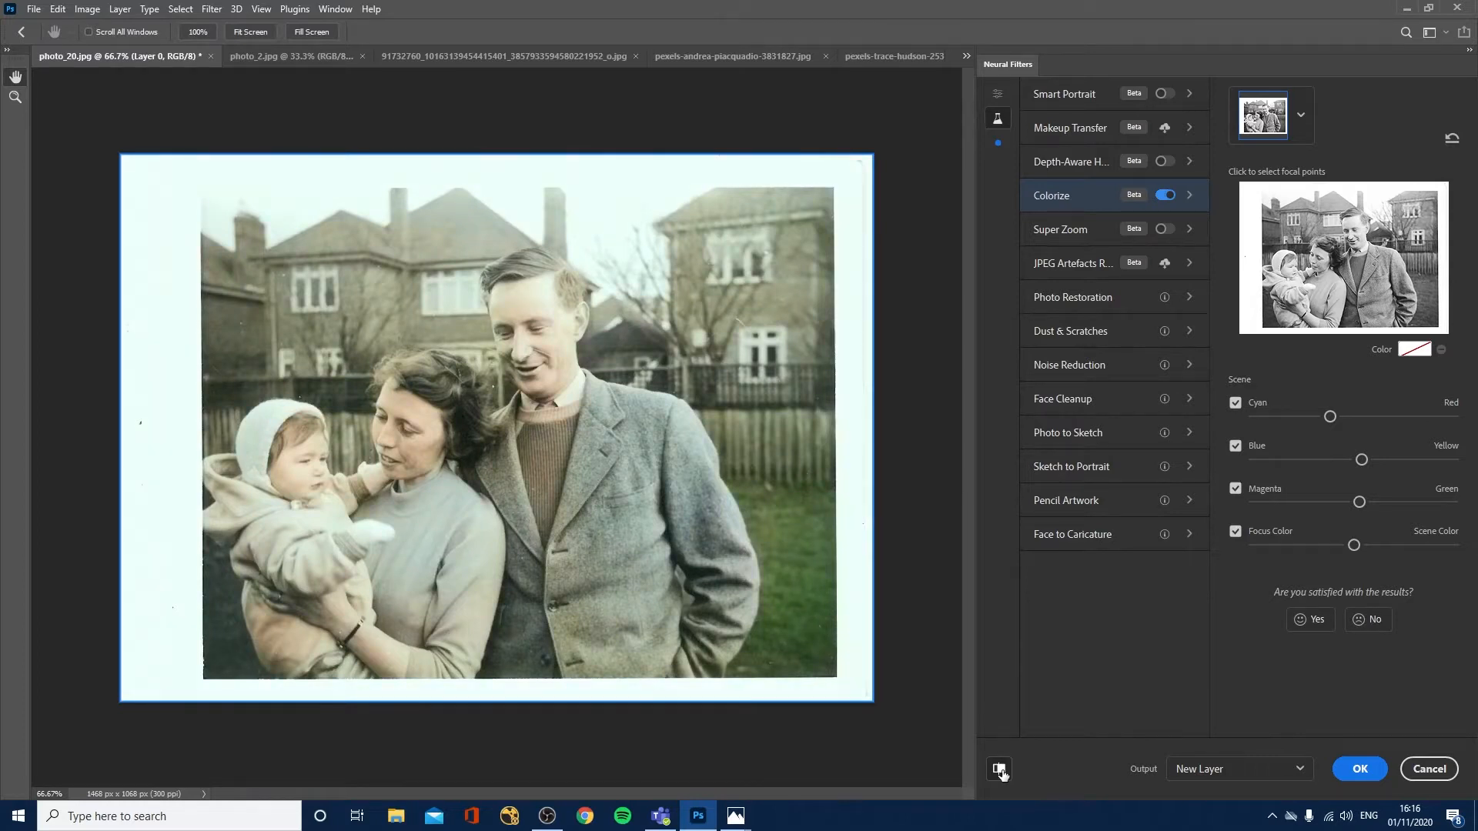
# Apply the Colorize filter to the family photo with New Layer as the output
pyautogui.click(1222, 770)
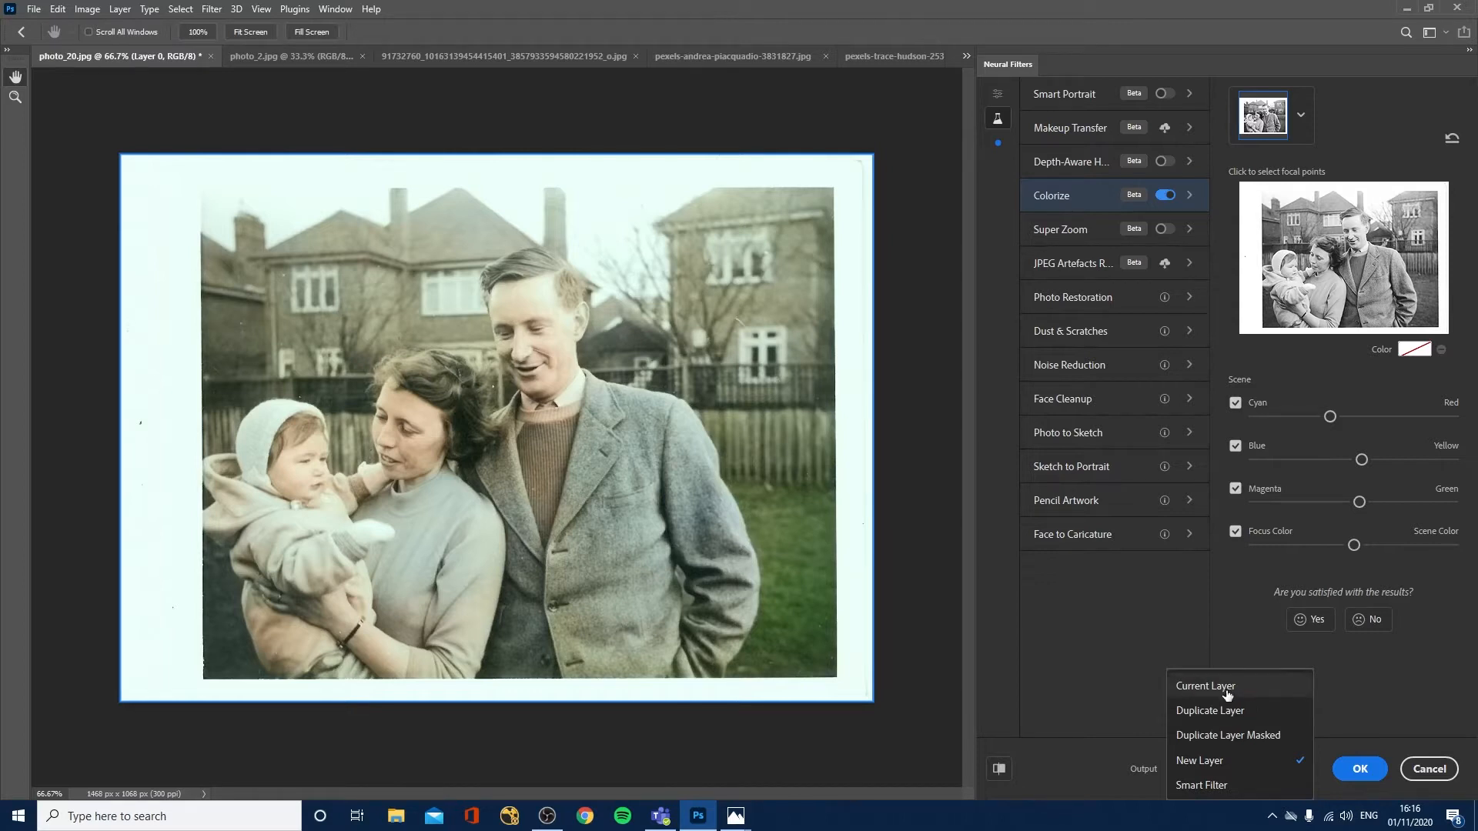
pyautogui.click(1238, 761)
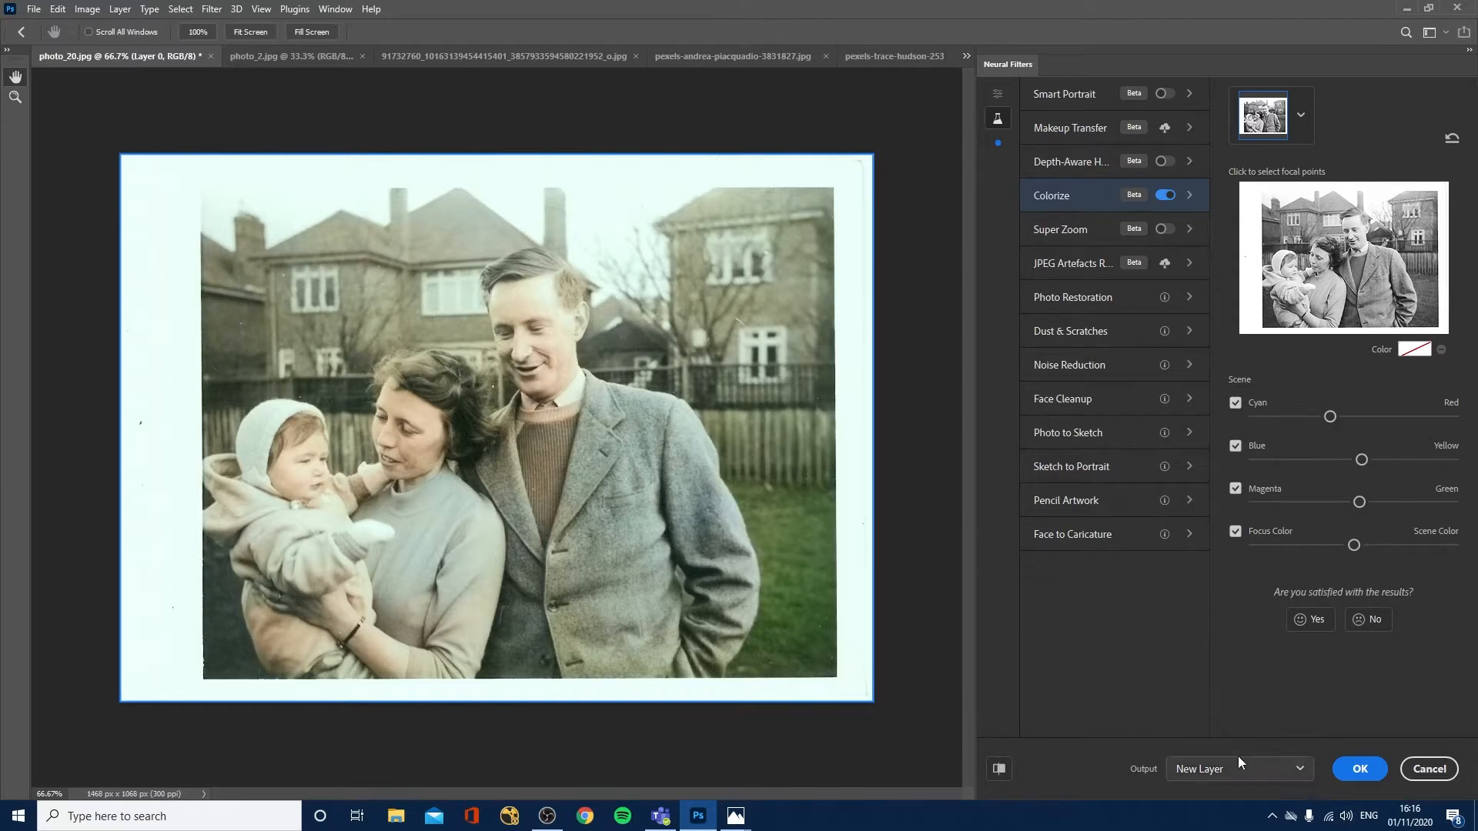
pyautogui.click(1361, 769)
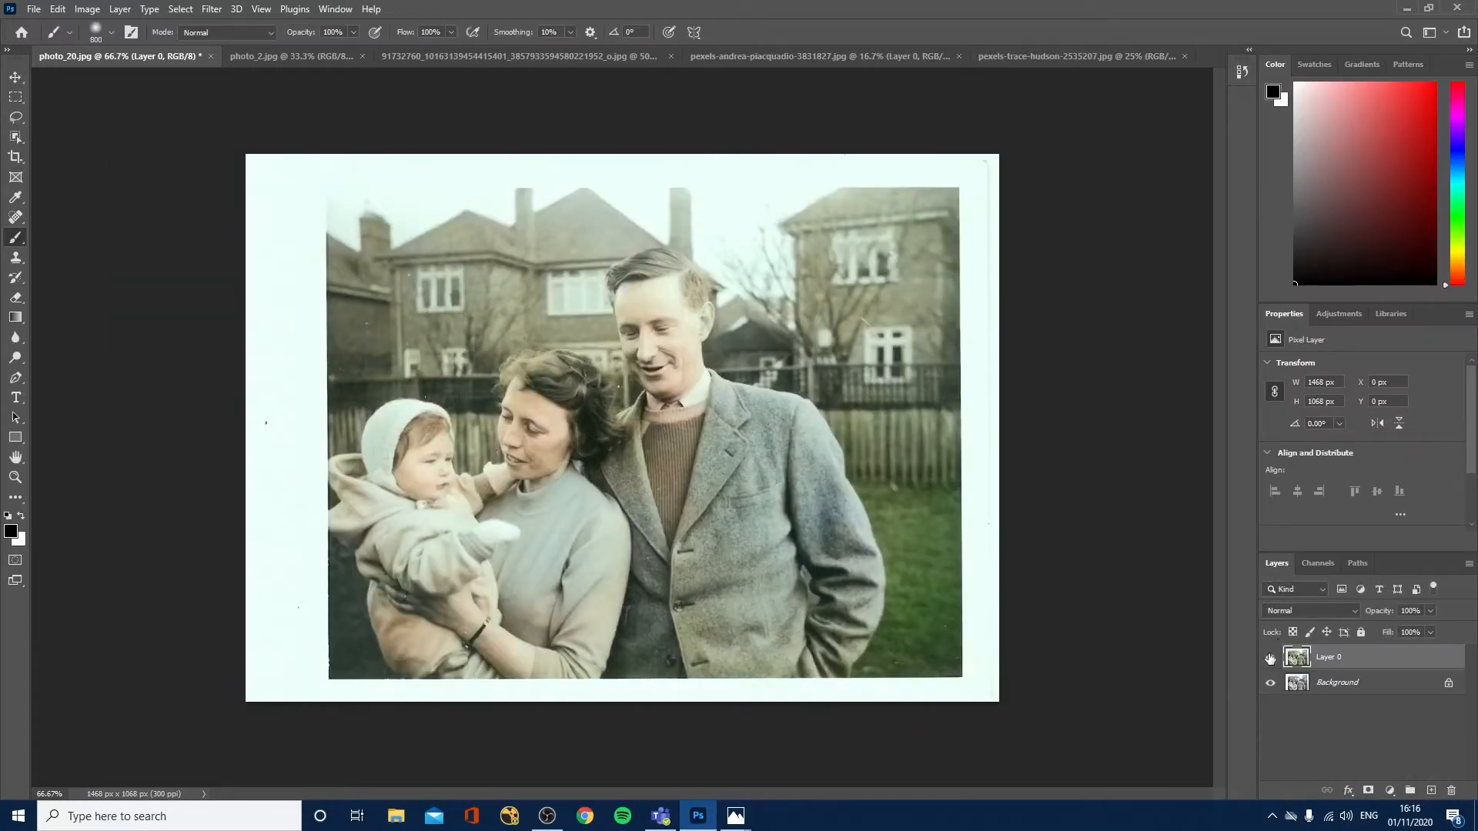
# Toggle the visibility of the colorized layer to compare it with the black-and-white original
pyautogui.click(1270, 658)
pyautogui.click(1270, 658)
pyautogui.click(1270, 658)
pyautogui.click(1270, 658)
pyautogui.click(1270, 659)
pyautogui.click(1270, 658)
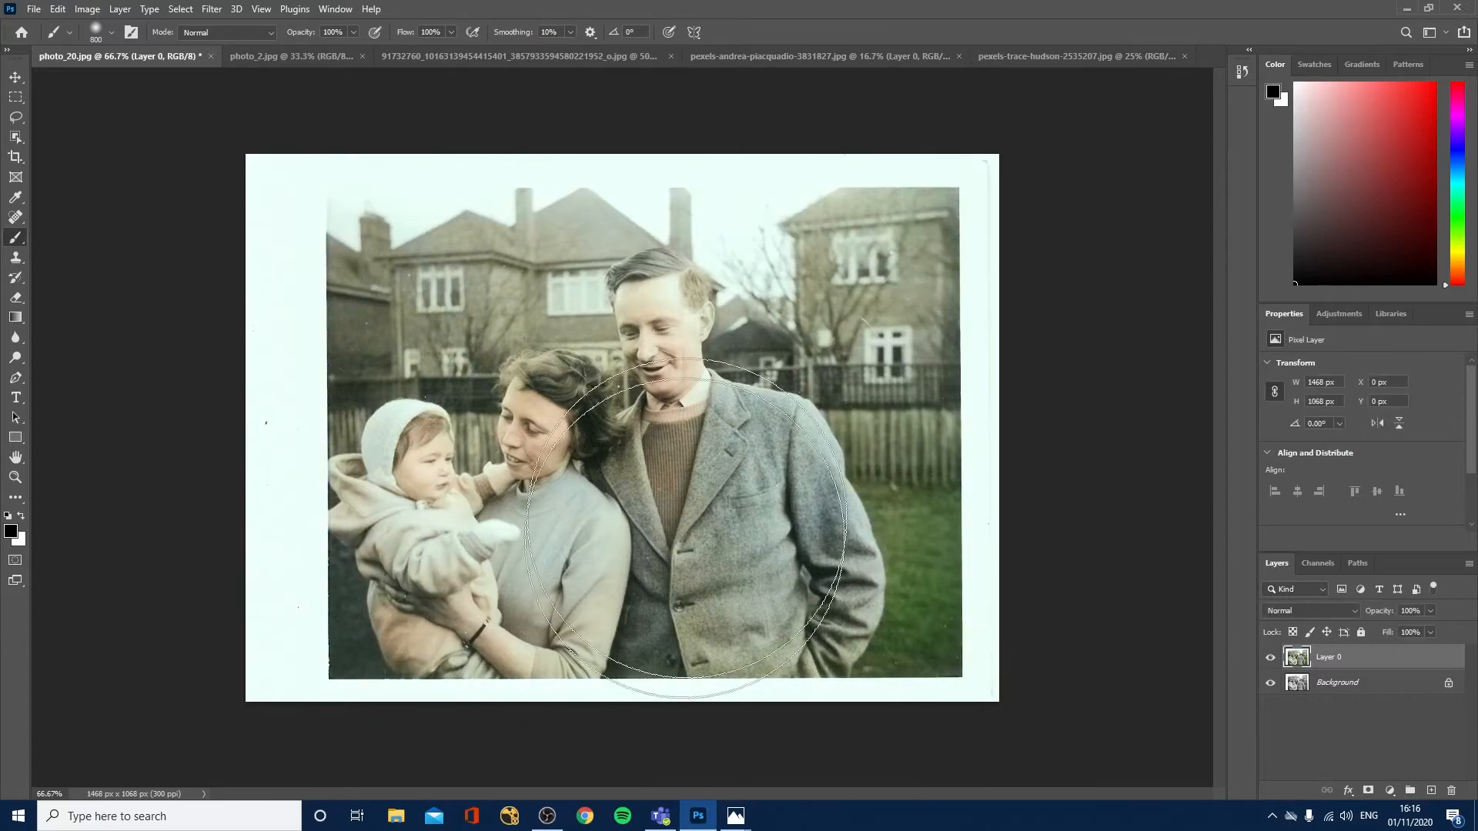
# Compare the result with the manual version photo_20_colorisation.jpg in the Photos app, and return to Photoshop
pyautogui.moveTo(735, 814)
pyautogui.click(692, 745)
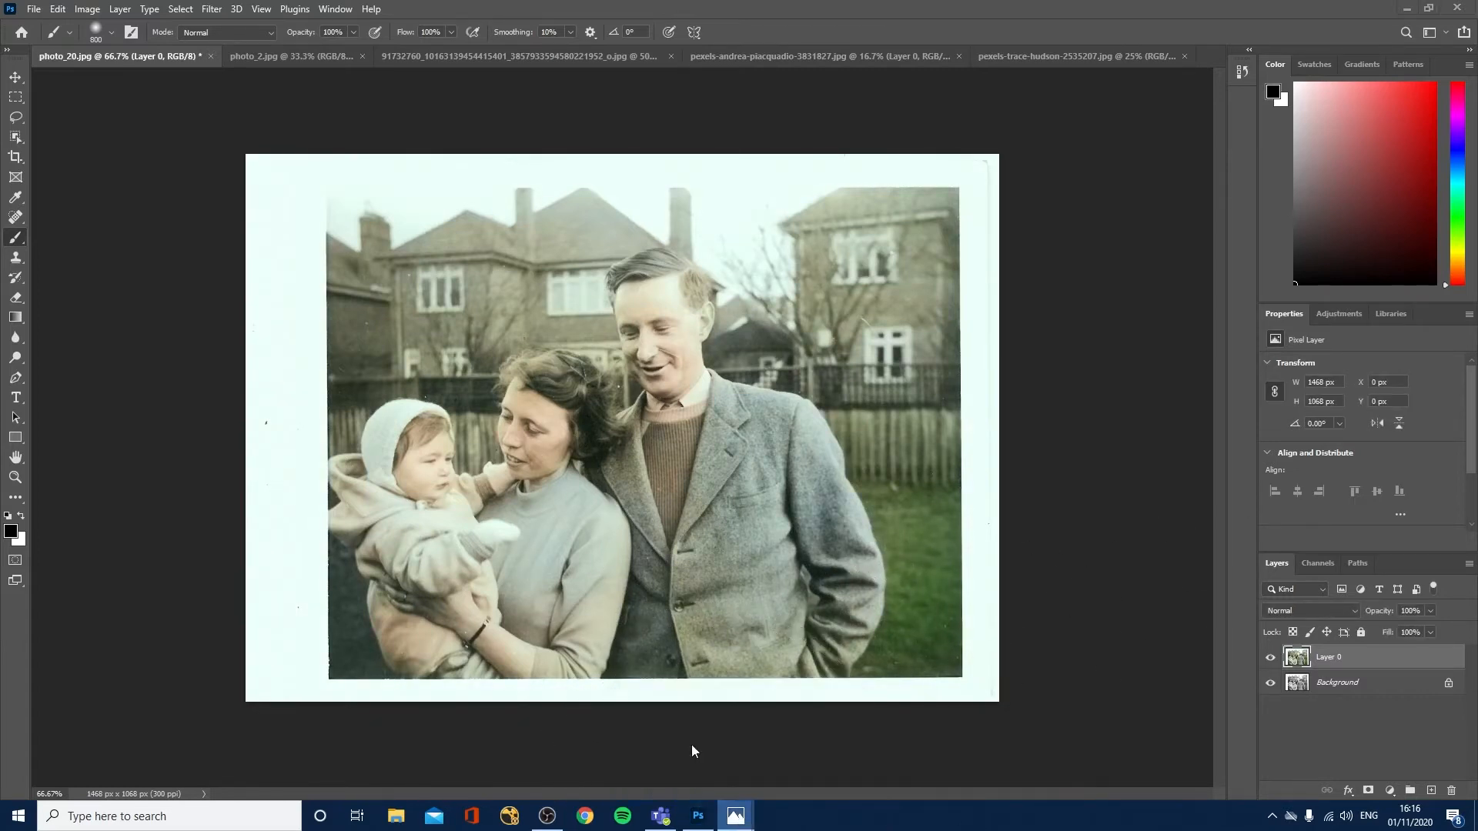
pyautogui.moveTo(704, 72); pyautogui.dragTo(1028, 60)
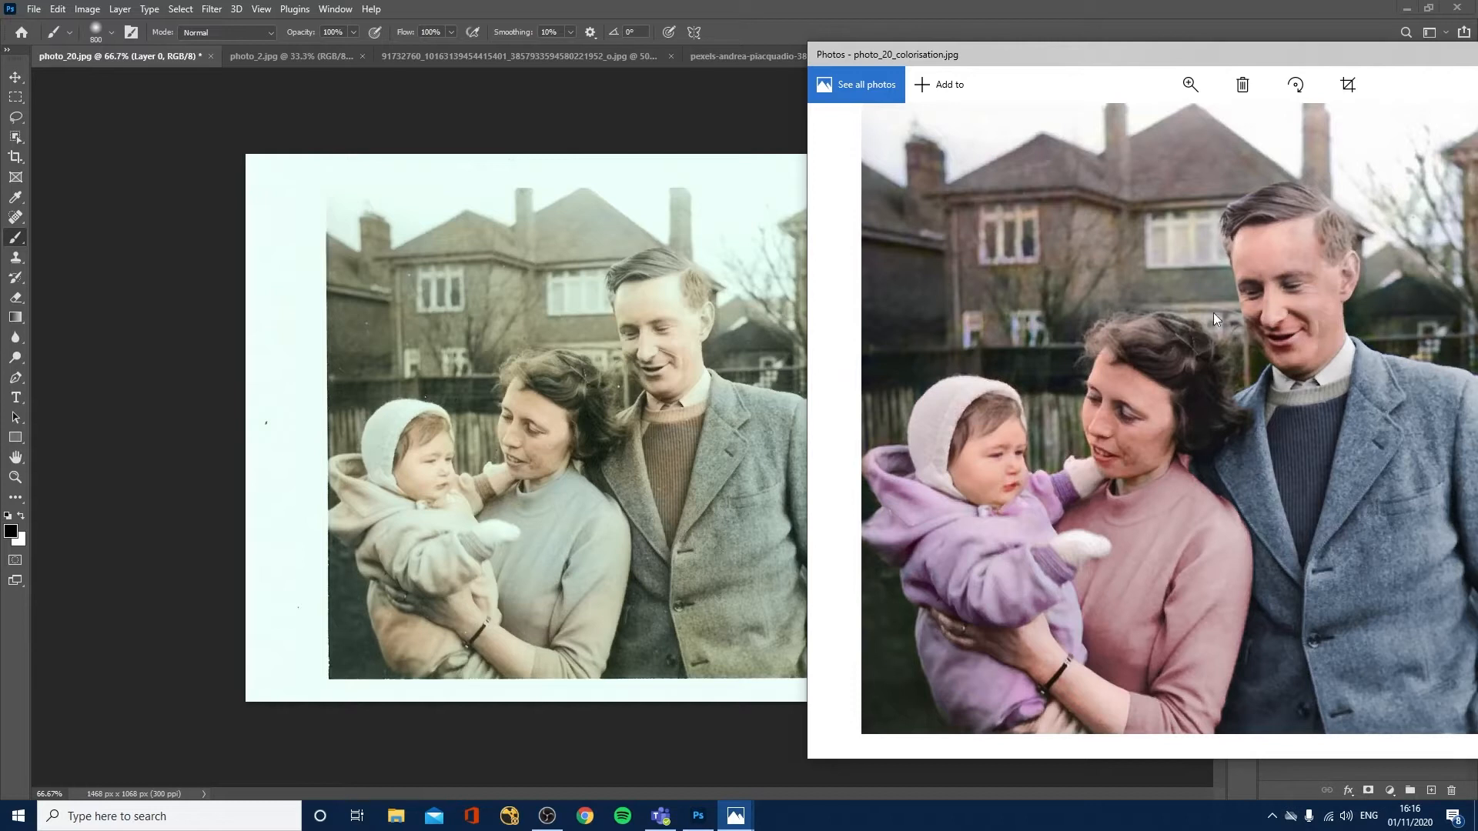
pyautogui.moveTo(1082, 46); pyautogui.dragTo(821, 48)
pyautogui.click(1379, 55)
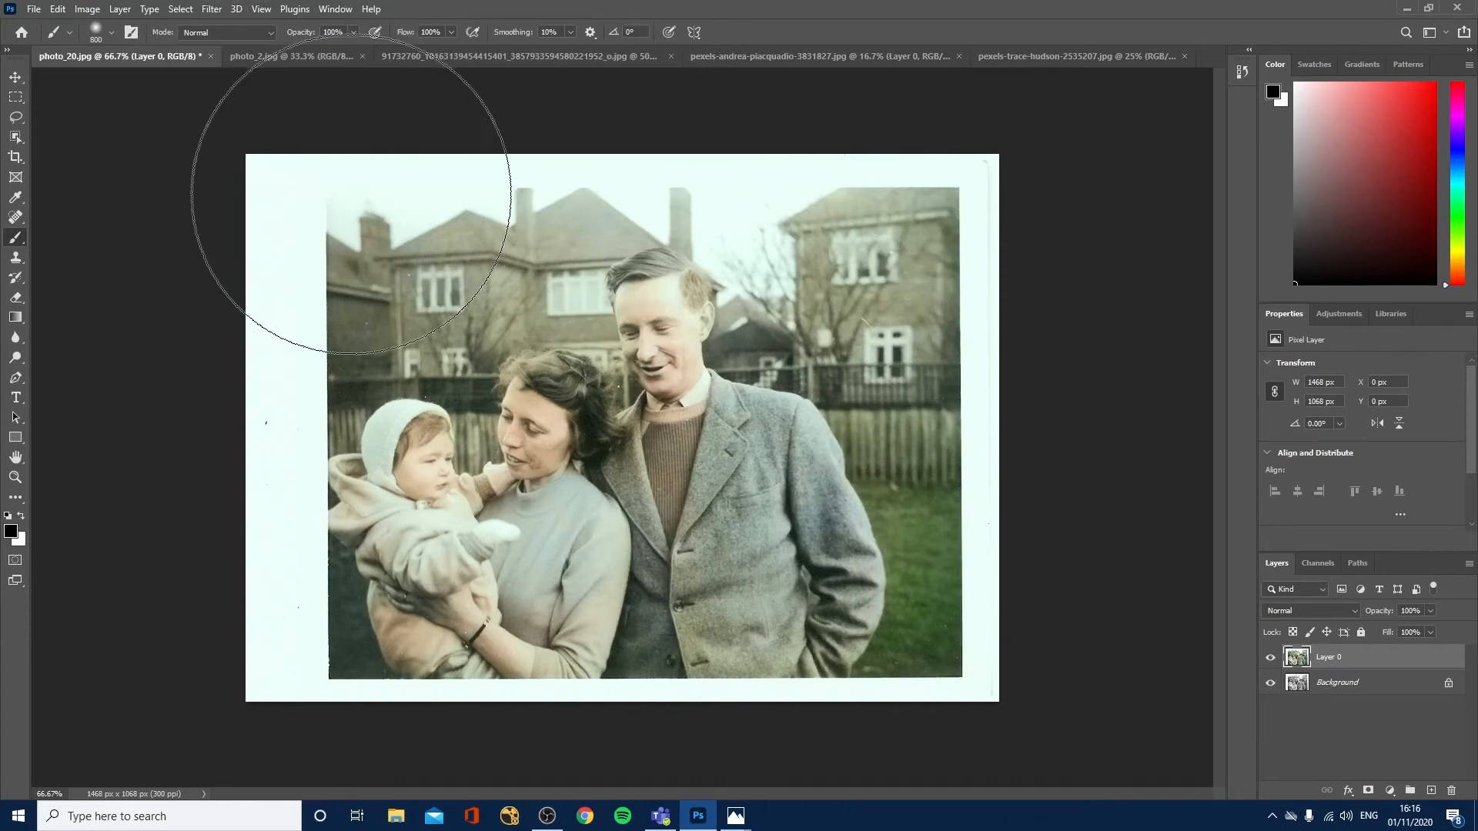
# Switch to photo_2.jpg and enable the Colorize neural filter on it
pyautogui.click(275, 58)
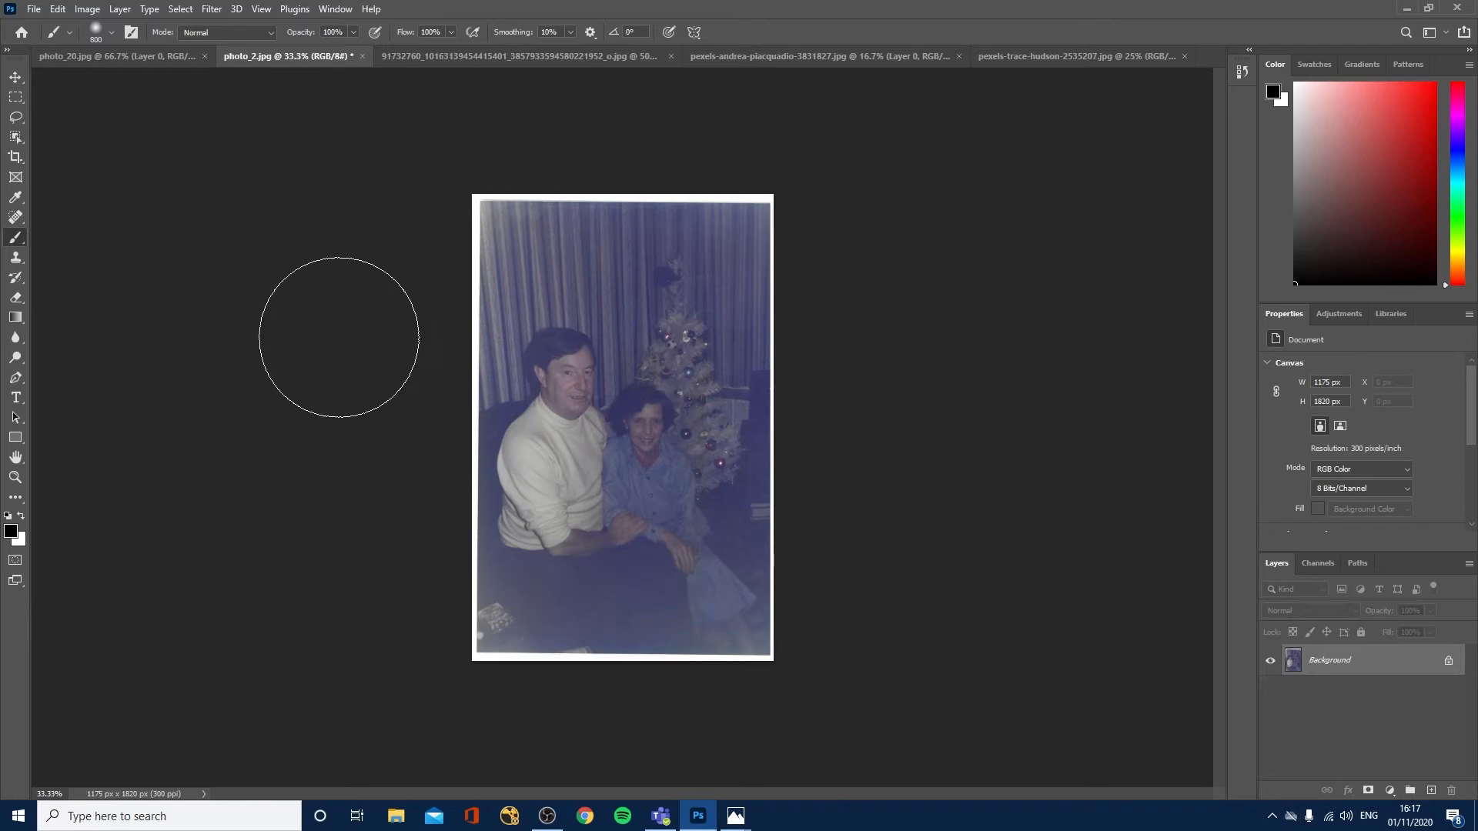
pyautogui.click(211, 8)
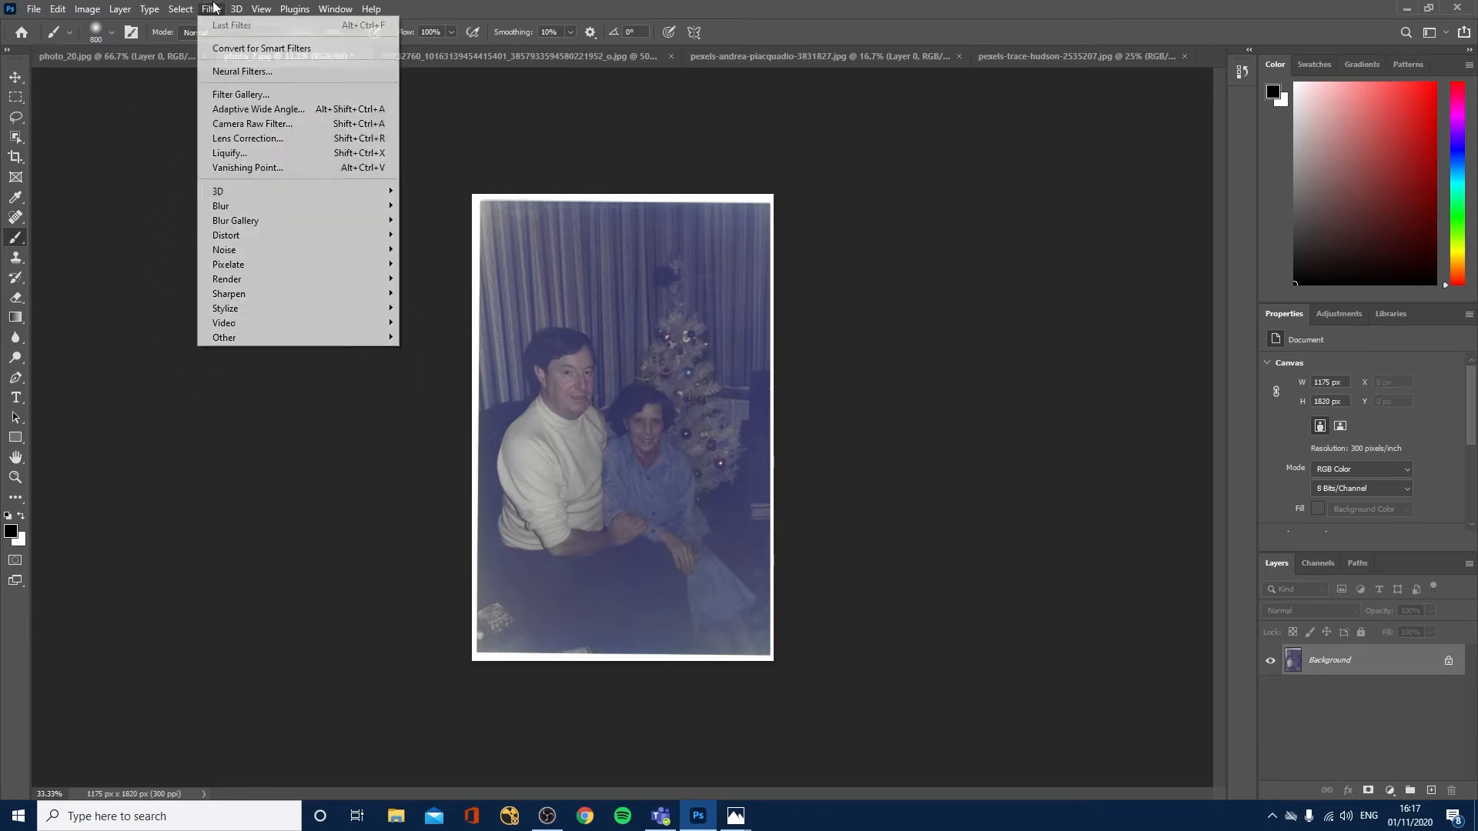
pyautogui.click(254, 72)
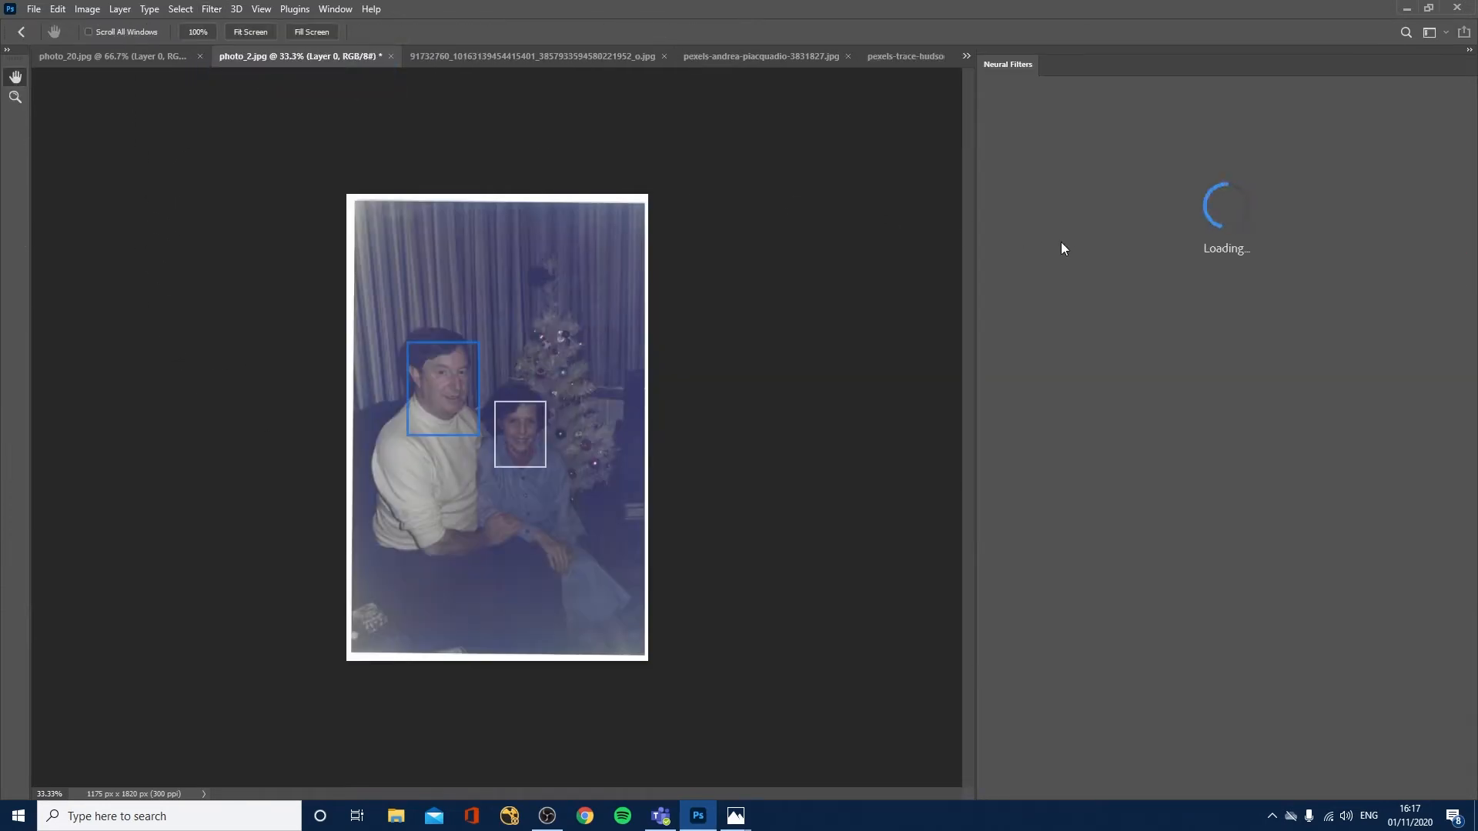
pyautogui.click(996, 120)
pyautogui.click(1163, 194)
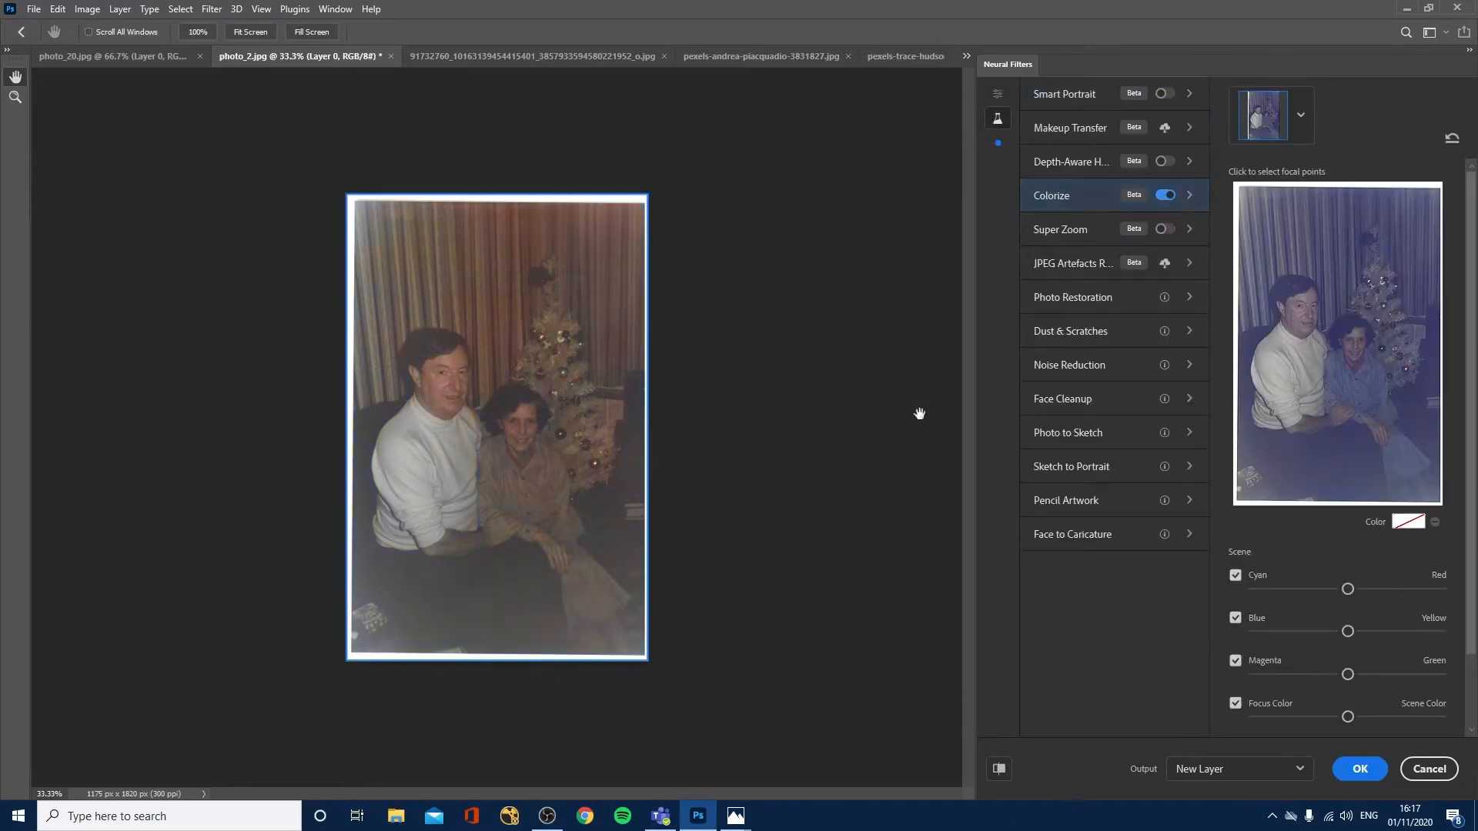
# Shift the couple photo's colorization slightly toward cyan, blue and green, and apply it as a new layer
pyautogui.click(998, 769)
pyautogui.moveTo(1343, 586); pyautogui.dragTo(1326, 585)
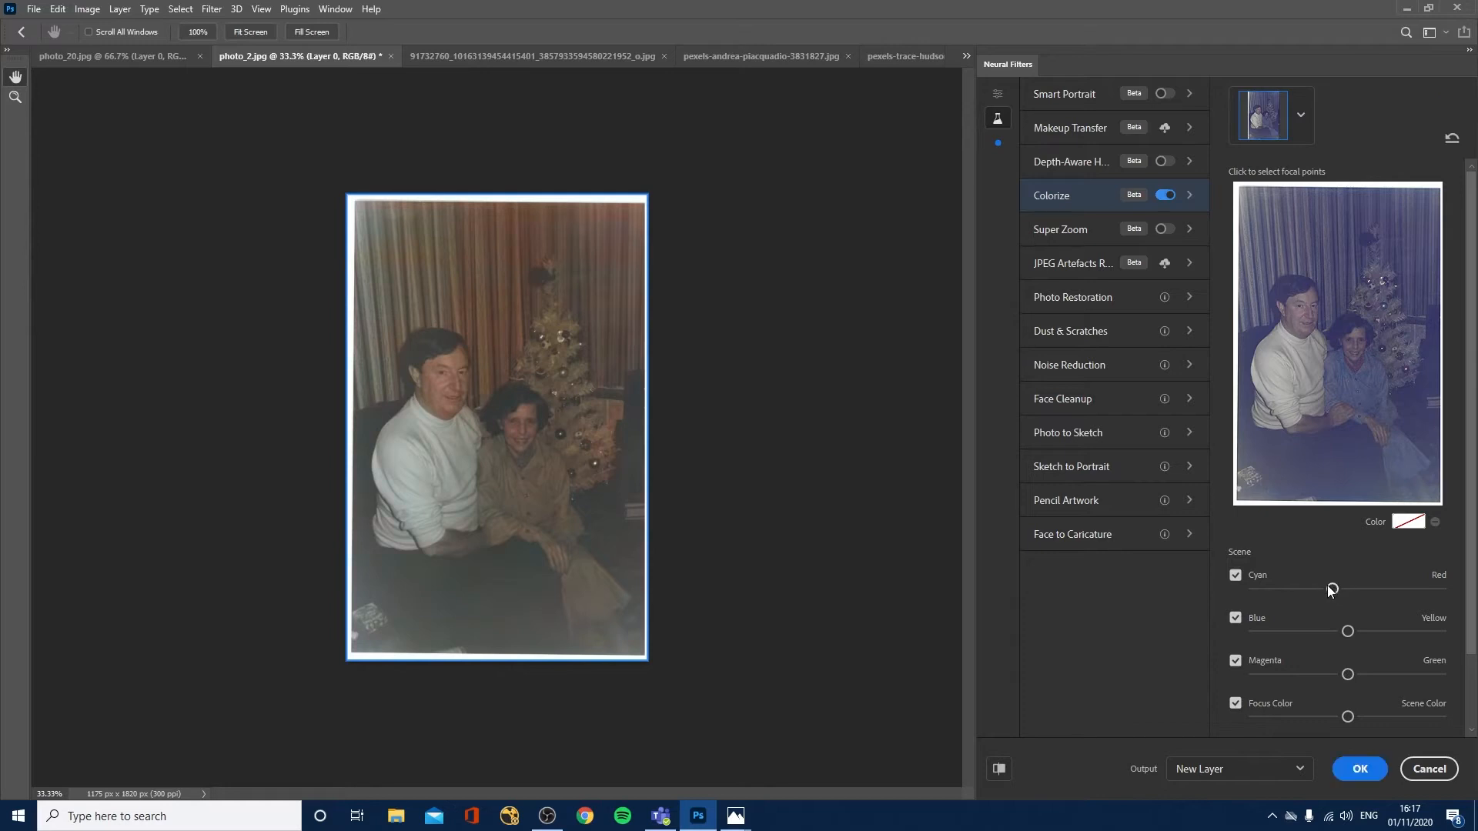
pyautogui.click(1357, 631)
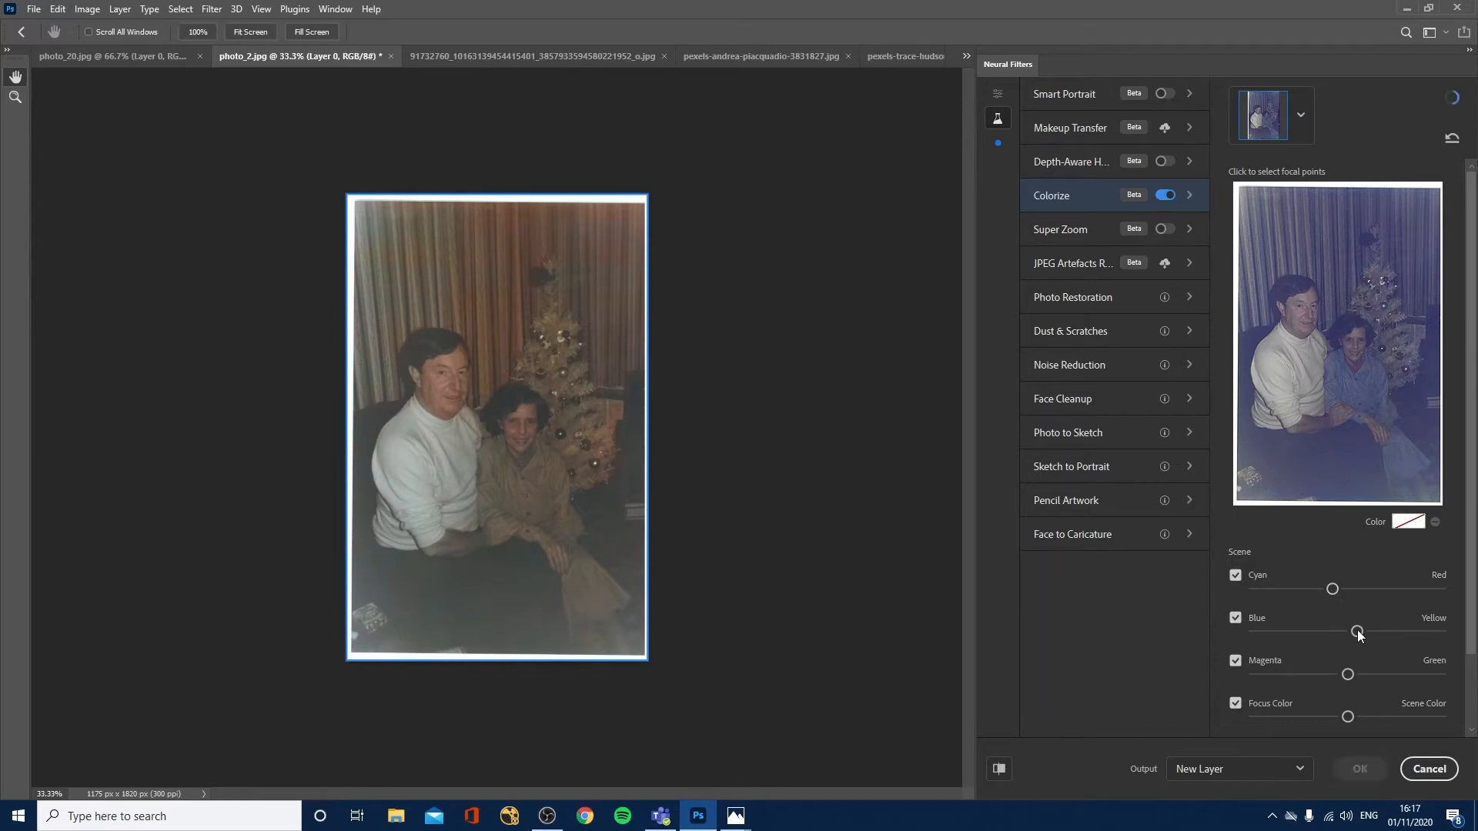
pyautogui.click(1330, 631)
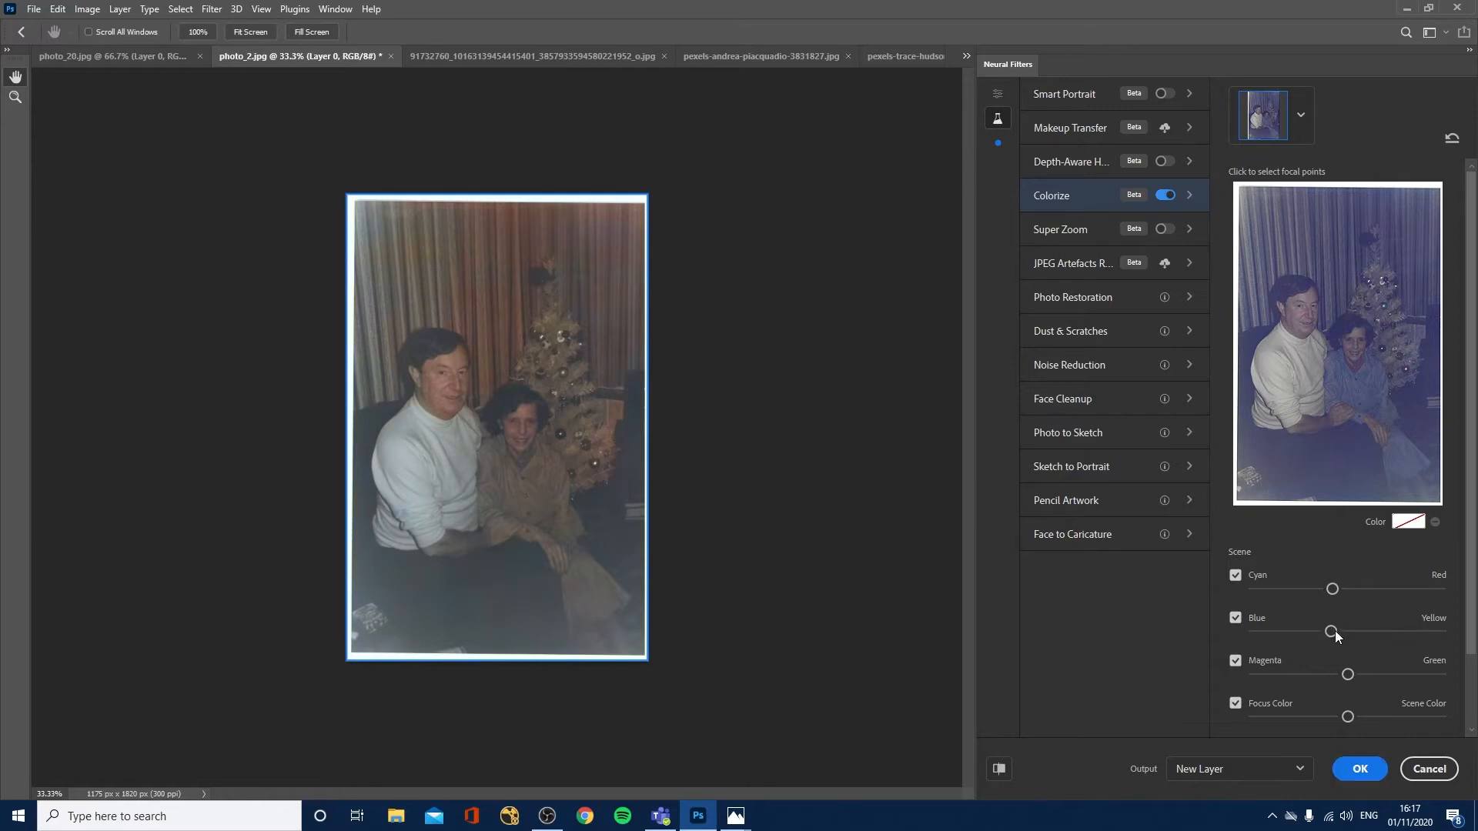
pyautogui.click(1336, 631)
pyautogui.click(1358, 674)
pyautogui.click(1359, 769)
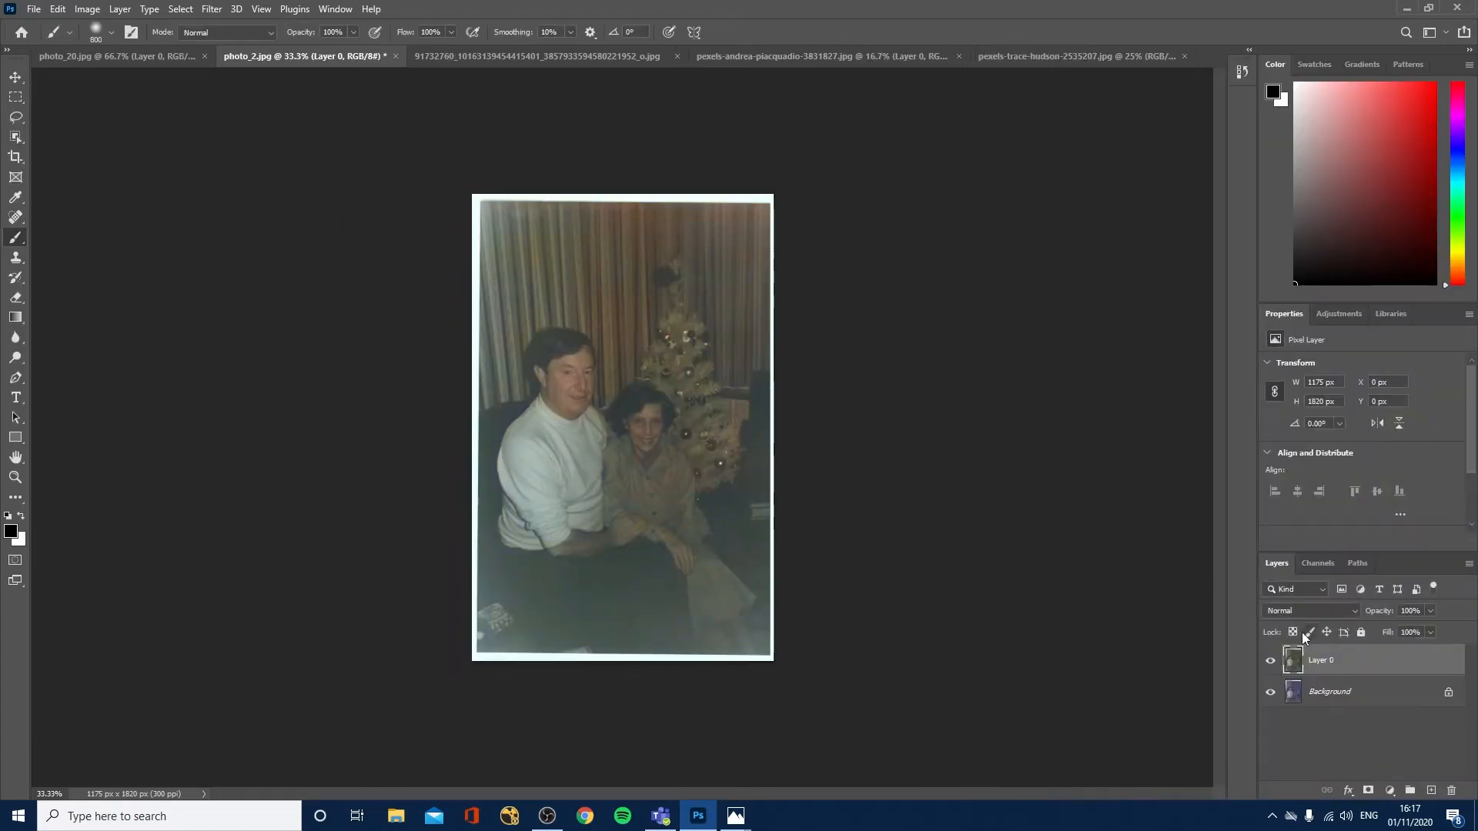
# Compare the colorized layer with its original and with photo_2_restored.jpg in the Photos app, and return to Photoshop
pyautogui.click(1271, 660)
pyautogui.click(1271, 660)
pyautogui.moveTo(736, 821)
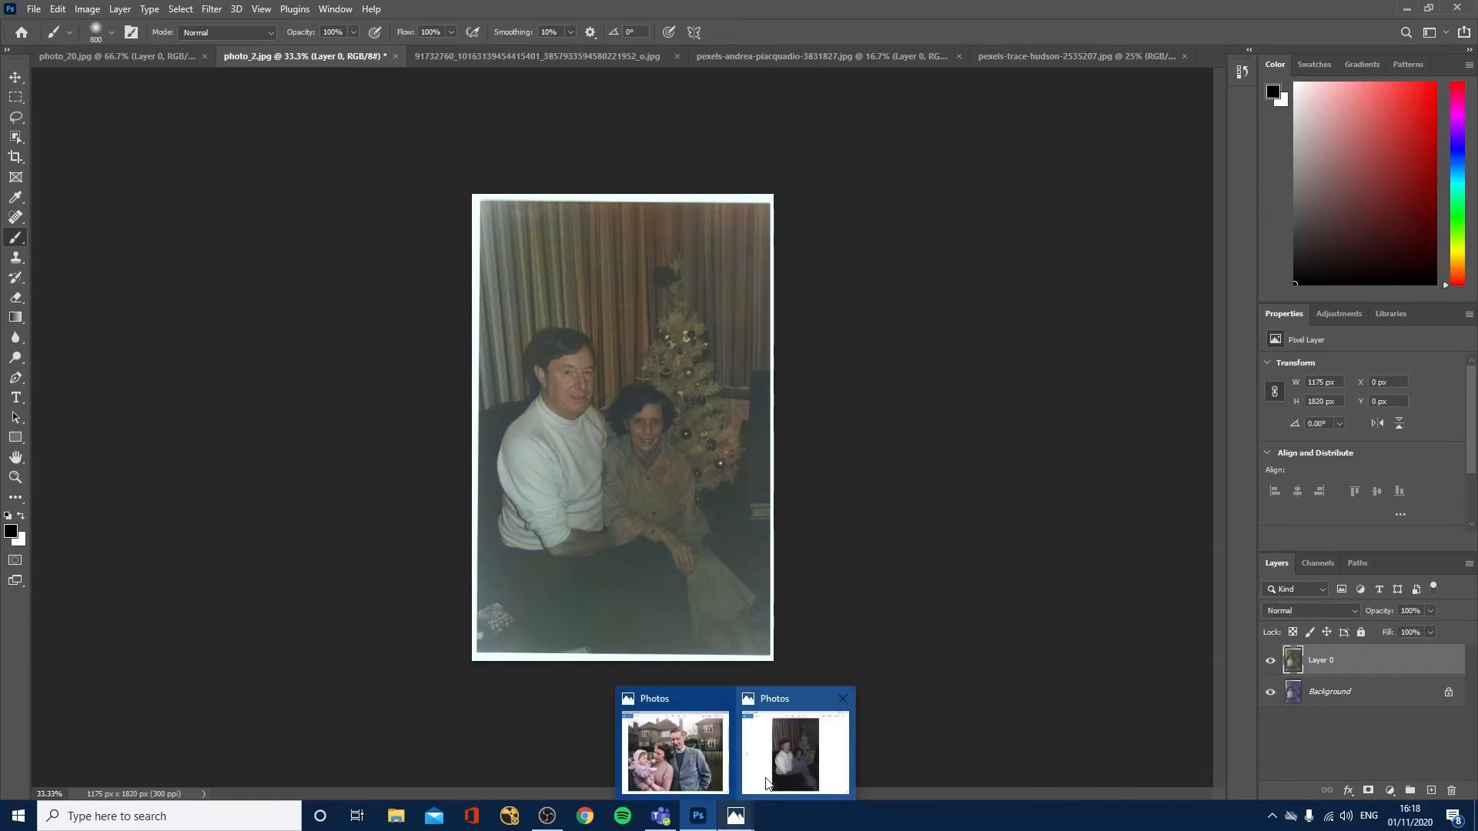
pyautogui.click(766, 785)
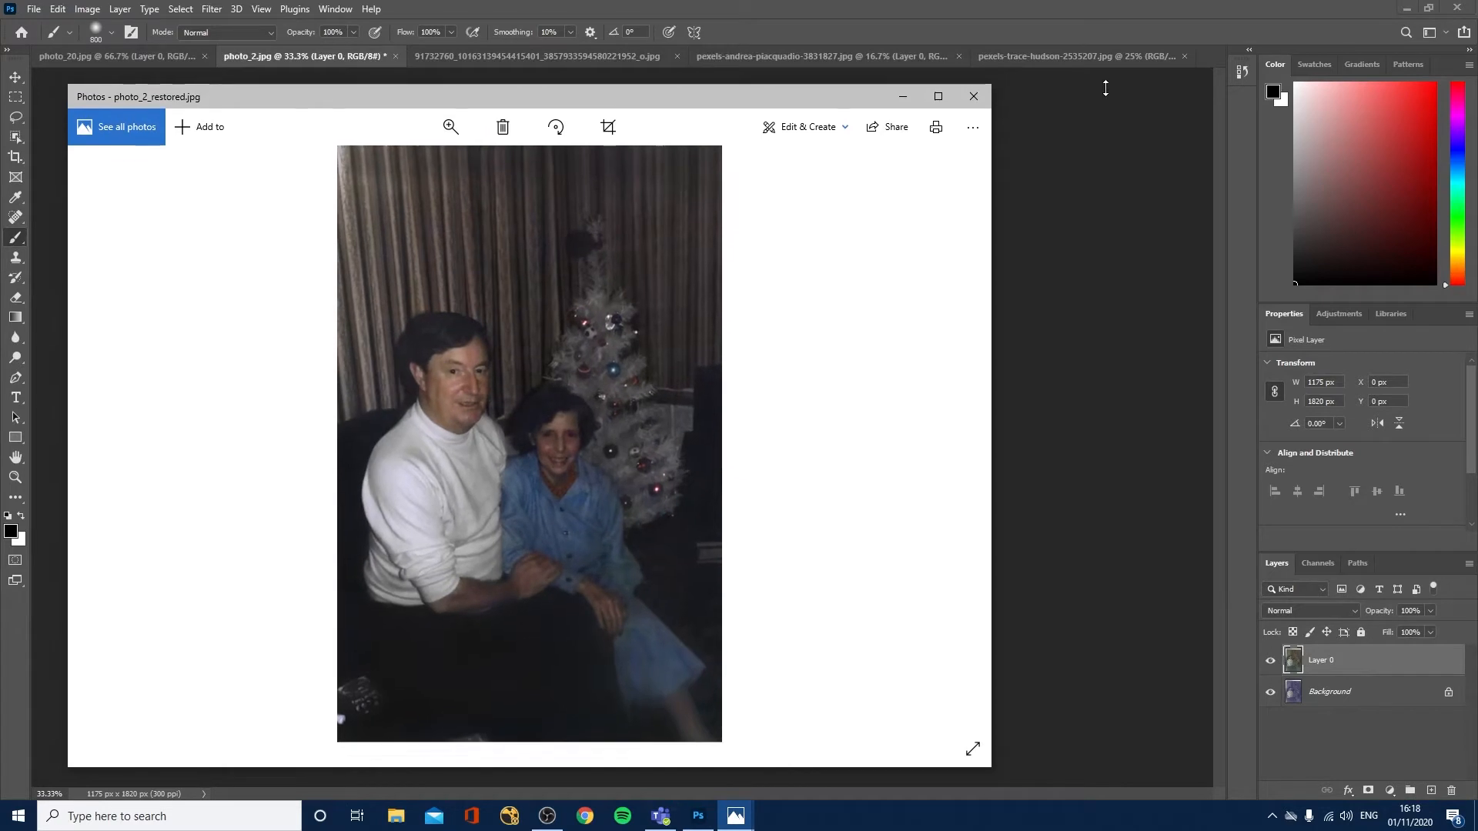
pyautogui.moveTo(688, 103); pyautogui.dragTo(1346, 94)
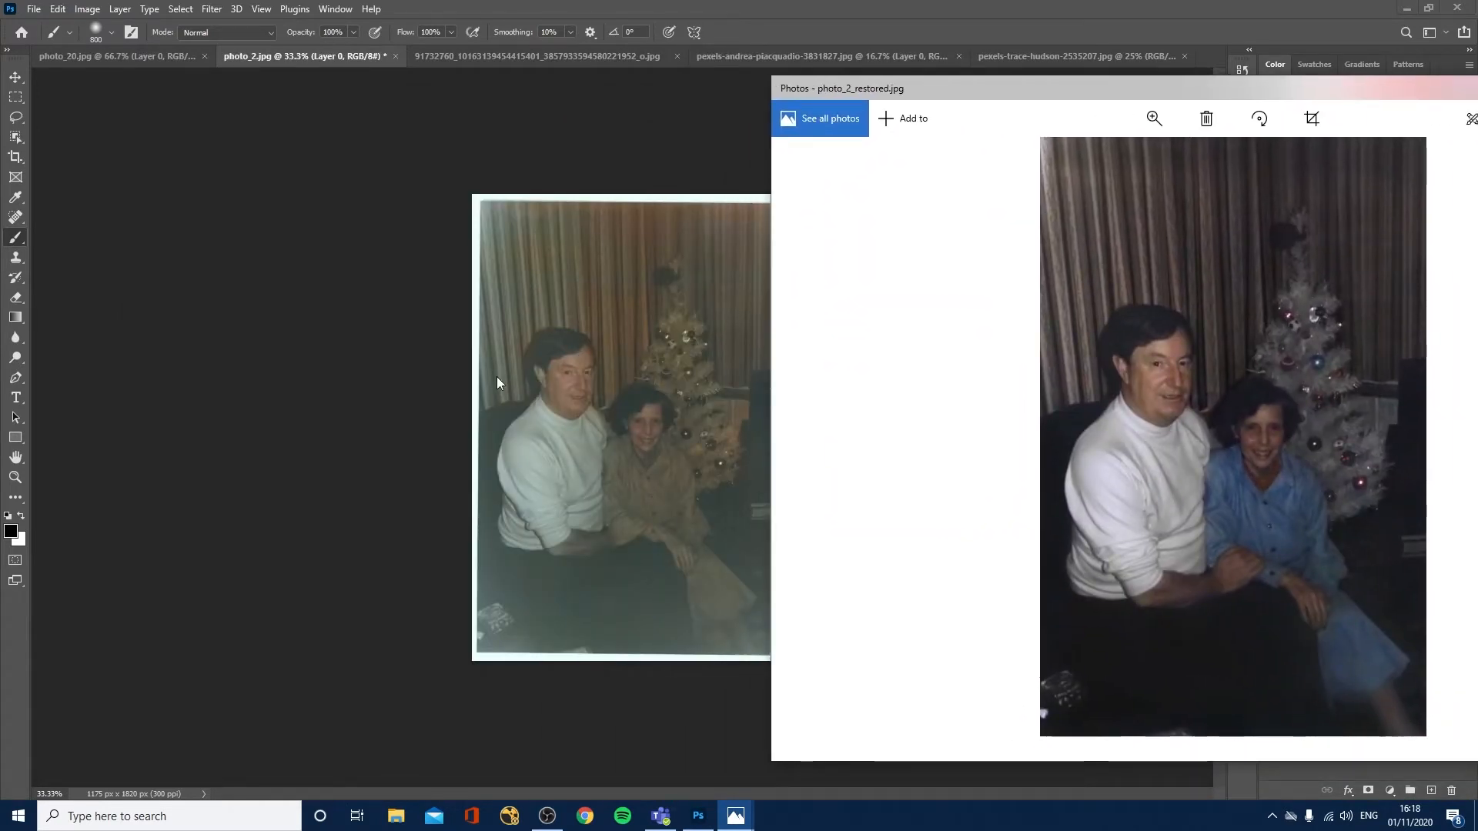
pyautogui.moveTo(1101, 84); pyautogui.dragTo(716, 40)
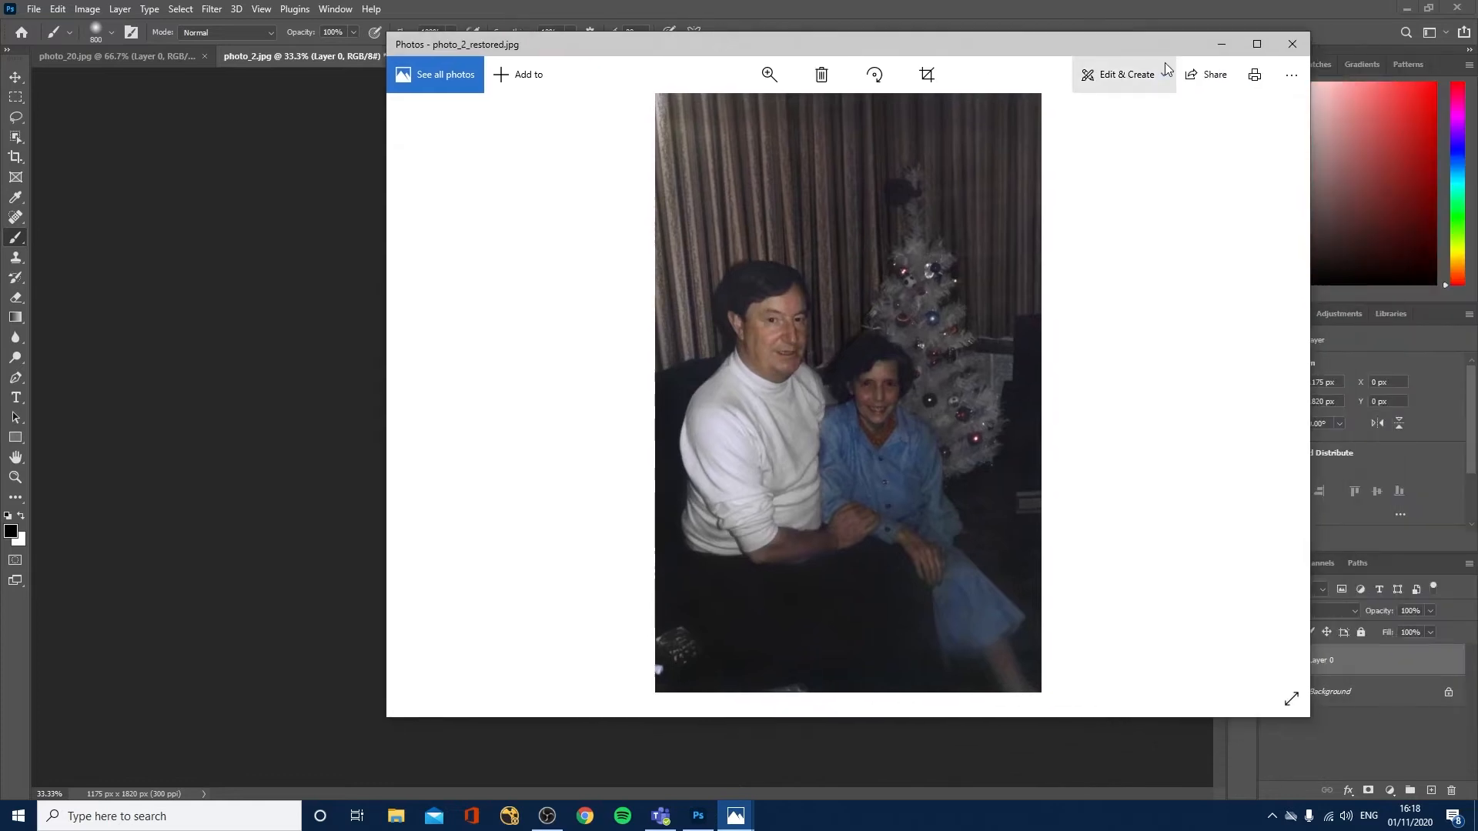
pyautogui.click(1218, 45)
# Switch to the portrait of the man in a tie and delete its existing smart filters after previewing their effect
pyautogui.click(127, 57)
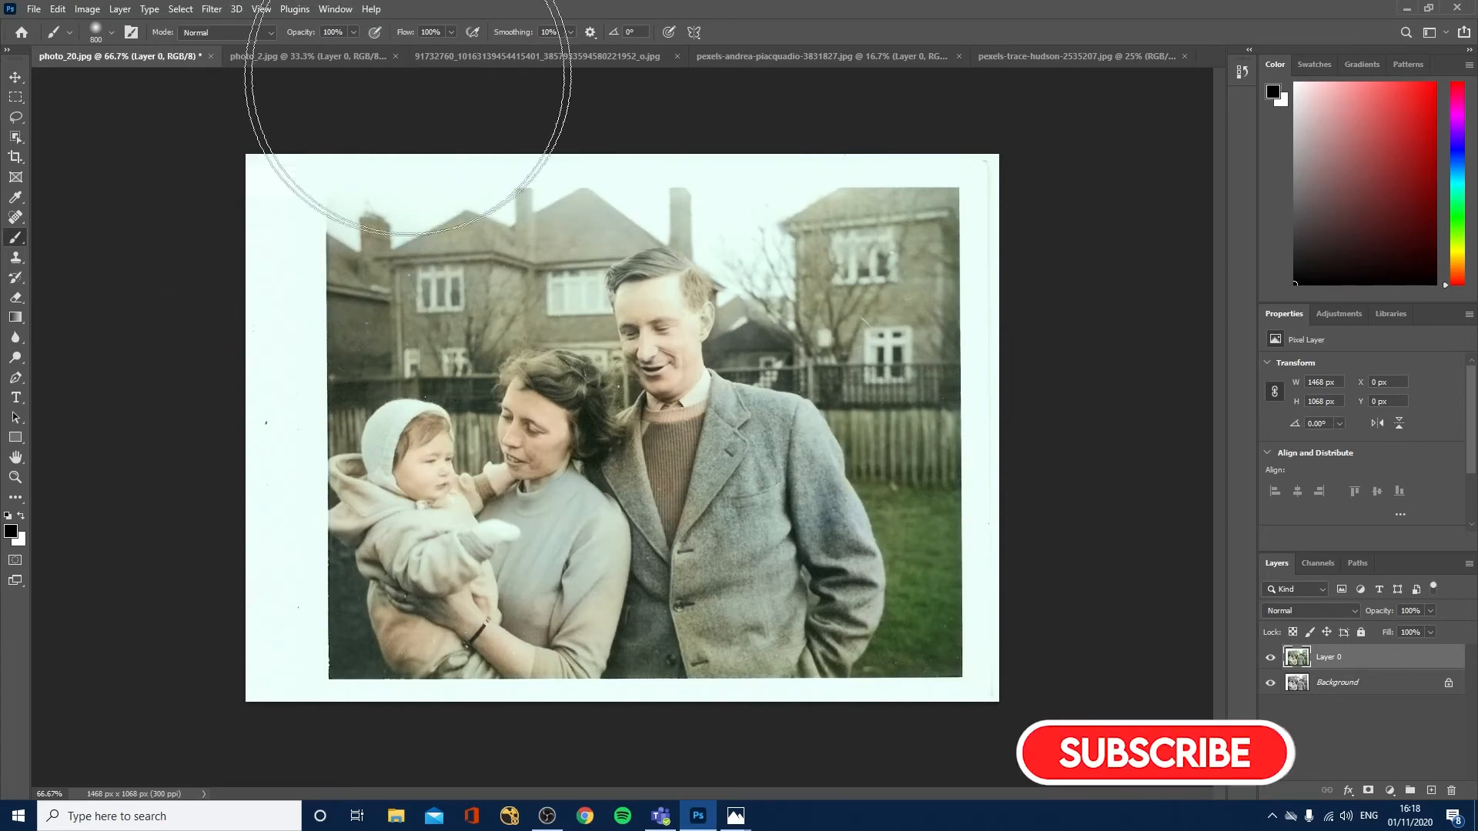
pyautogui.click(457, 59)
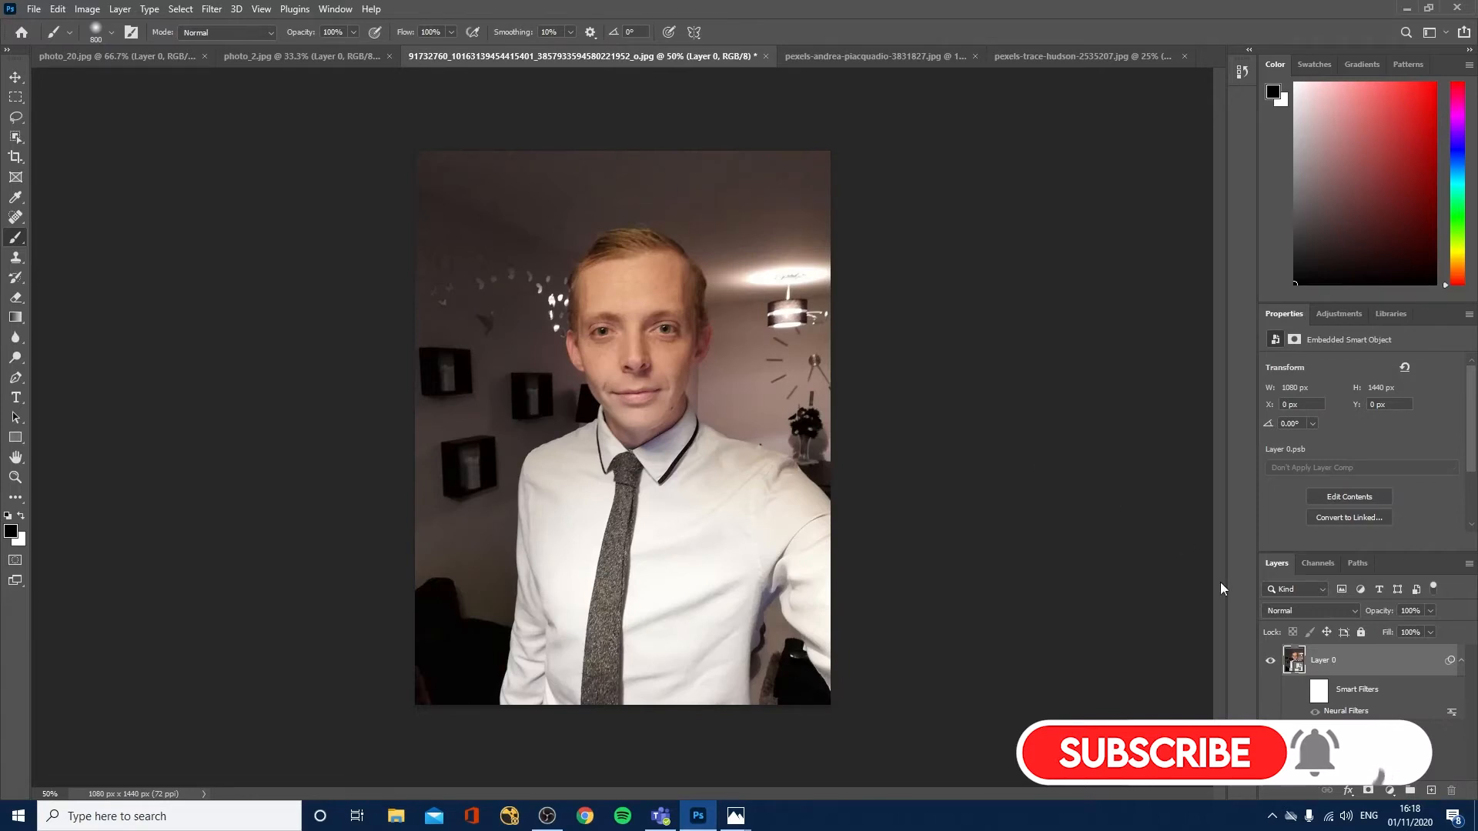
pyautogui.click(1316, 715)
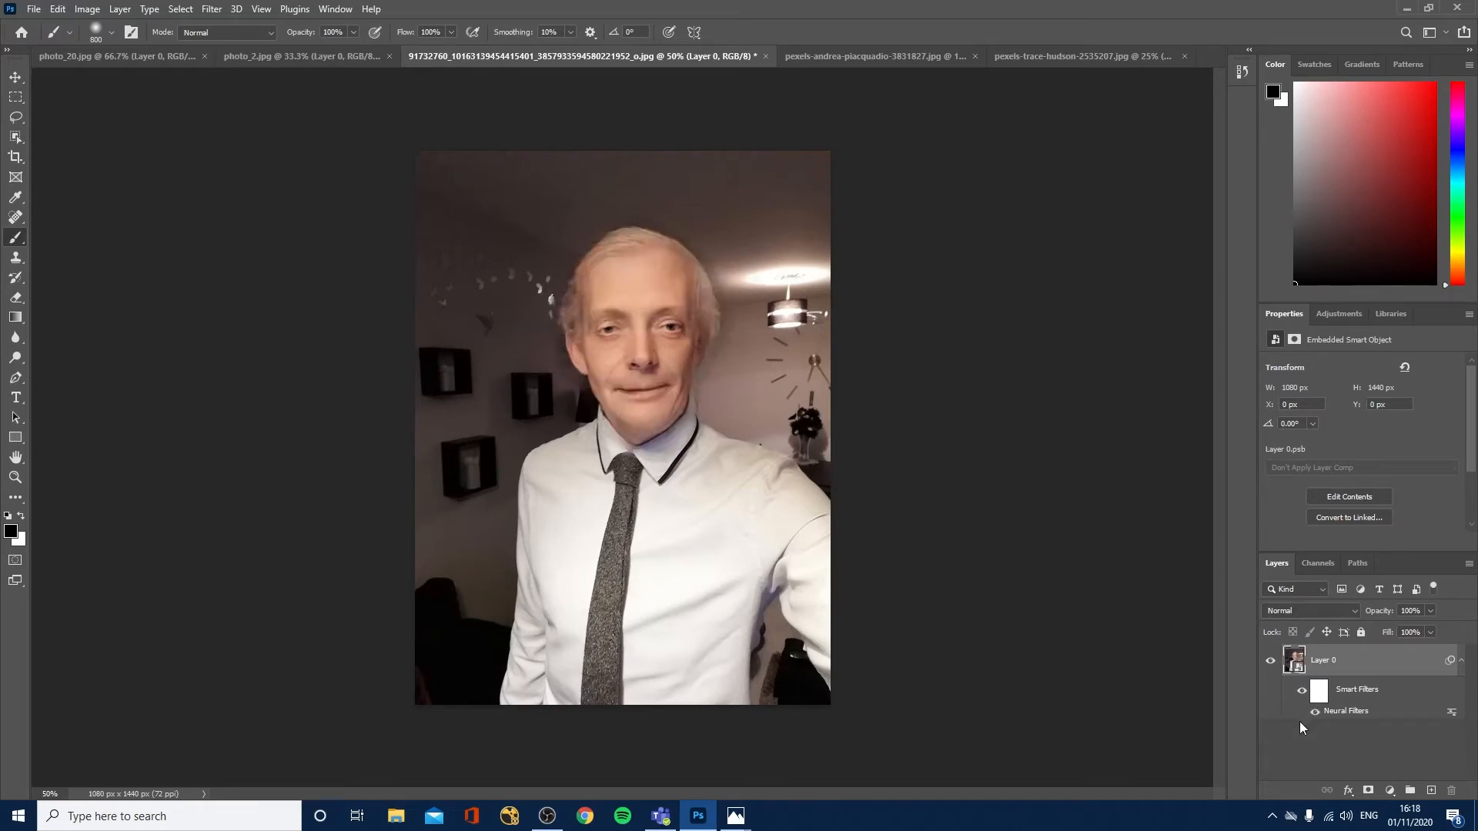
pyautogui.click(1302, 692)
pyautogui.moveTo(1372, 694); pyautogui.dragTo(1450, 790)
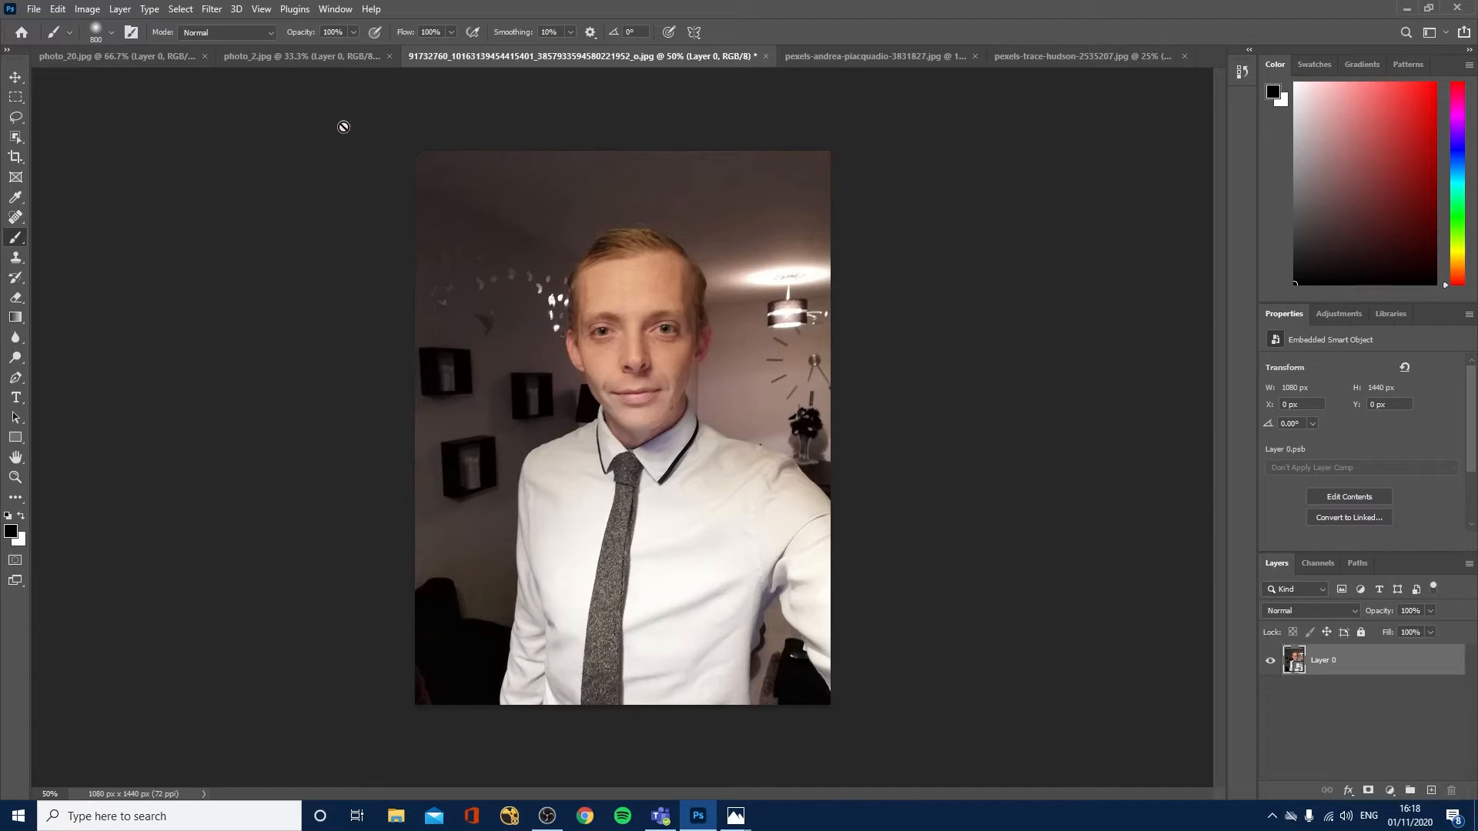
# Enable the Smart Portrait beta neural filter on the portrait of the man in a tie
pyautogui.click(211, 9)
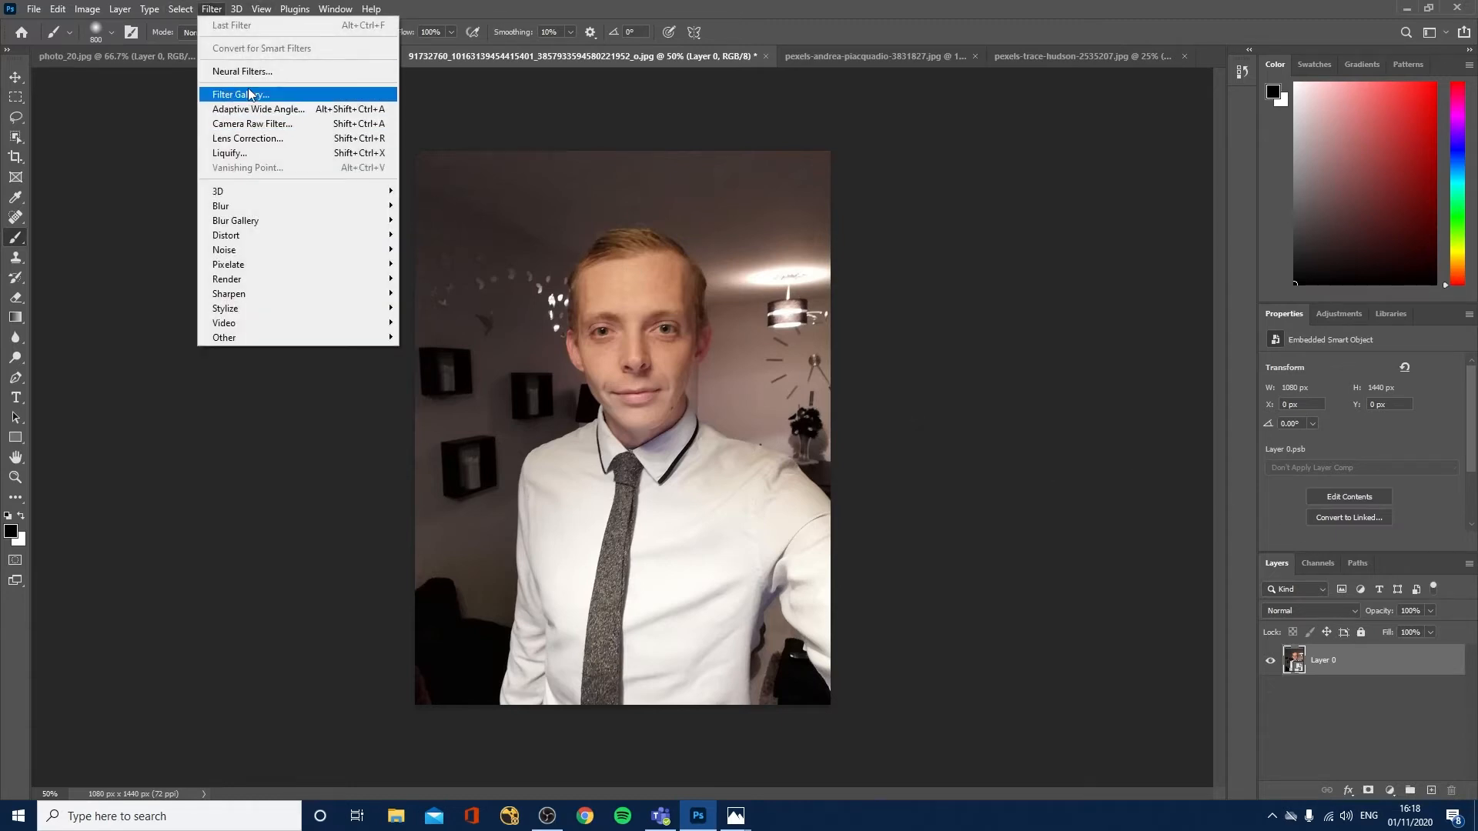
pyautogui.click(234, 71)
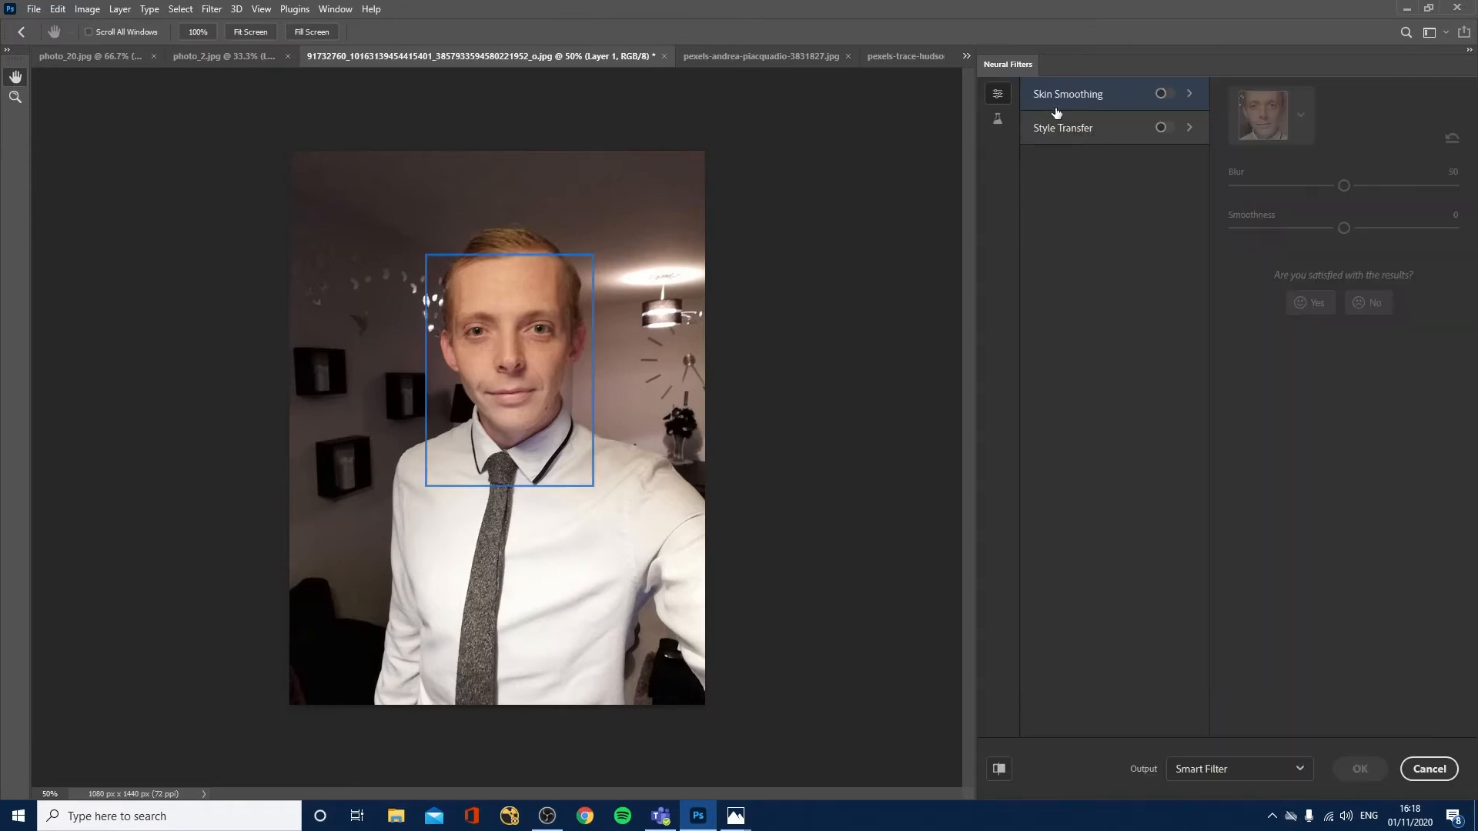
pyautogui.click(998, 119)
pyautogui.click(1165, 96)
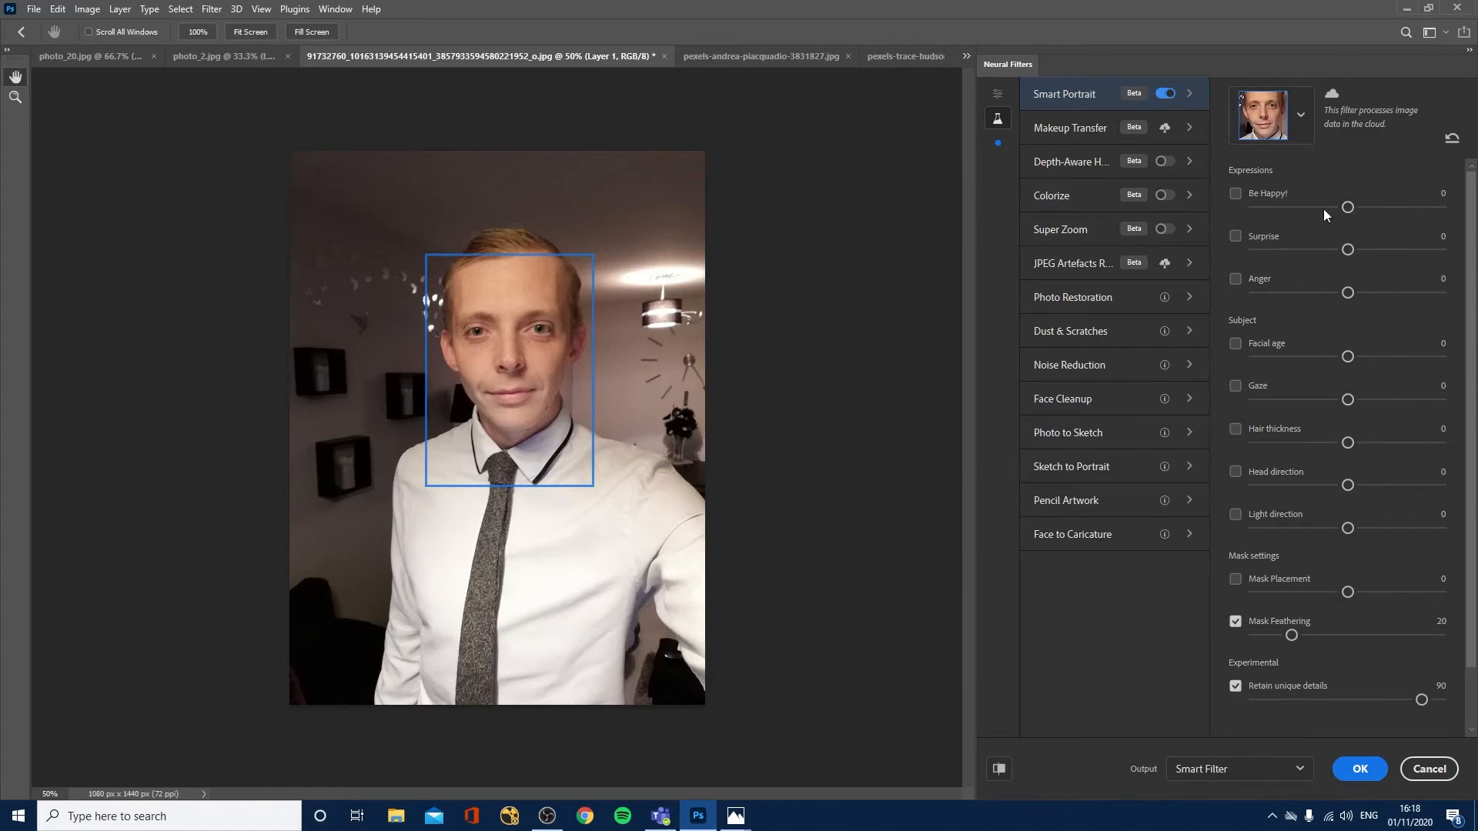
# Try the Be Happy! expression at 24 on the man's face and disable it again
pyautogui.click(1391, 206)
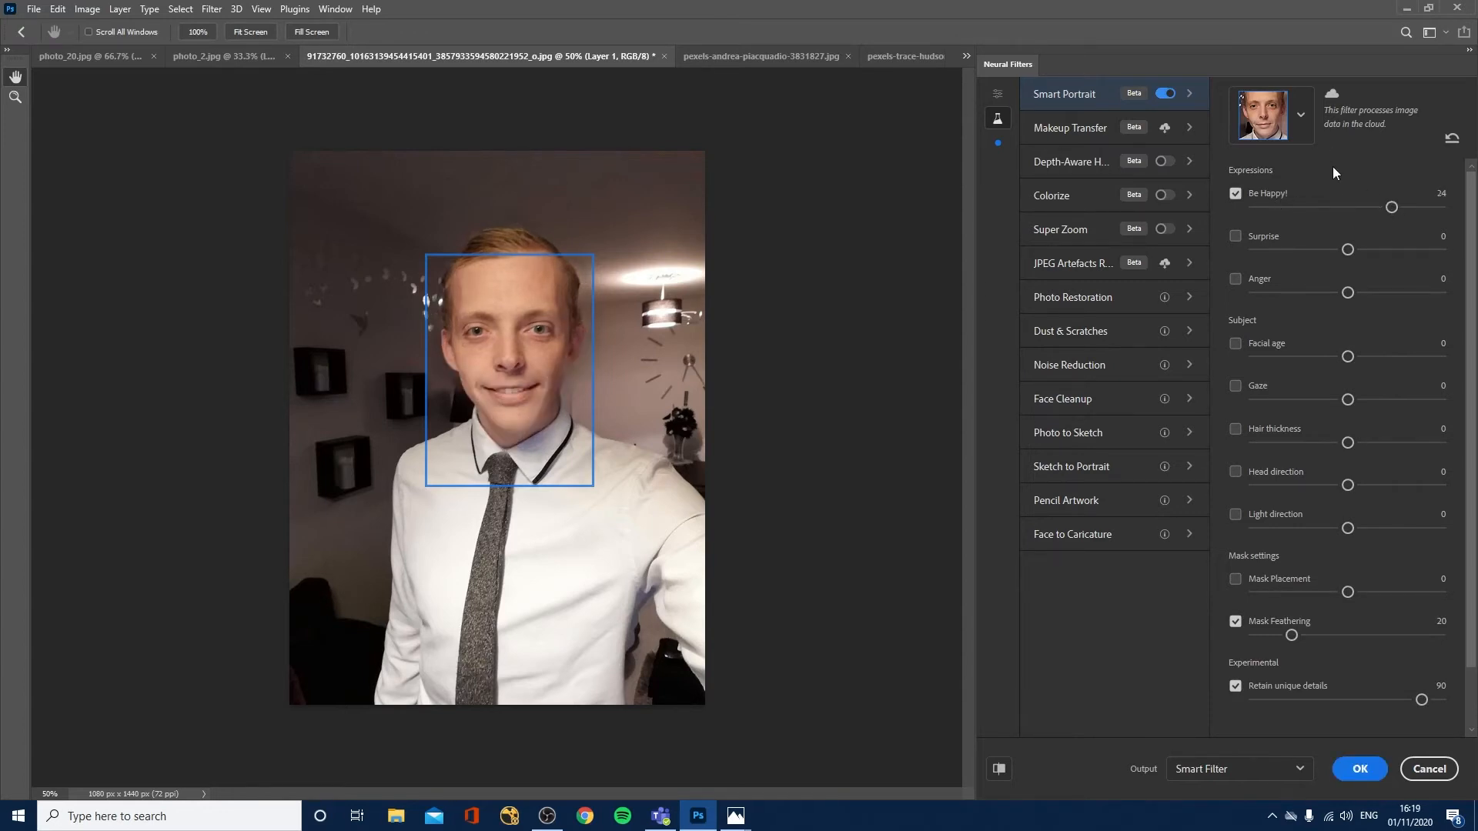
pyautogui.click(1235, 194)
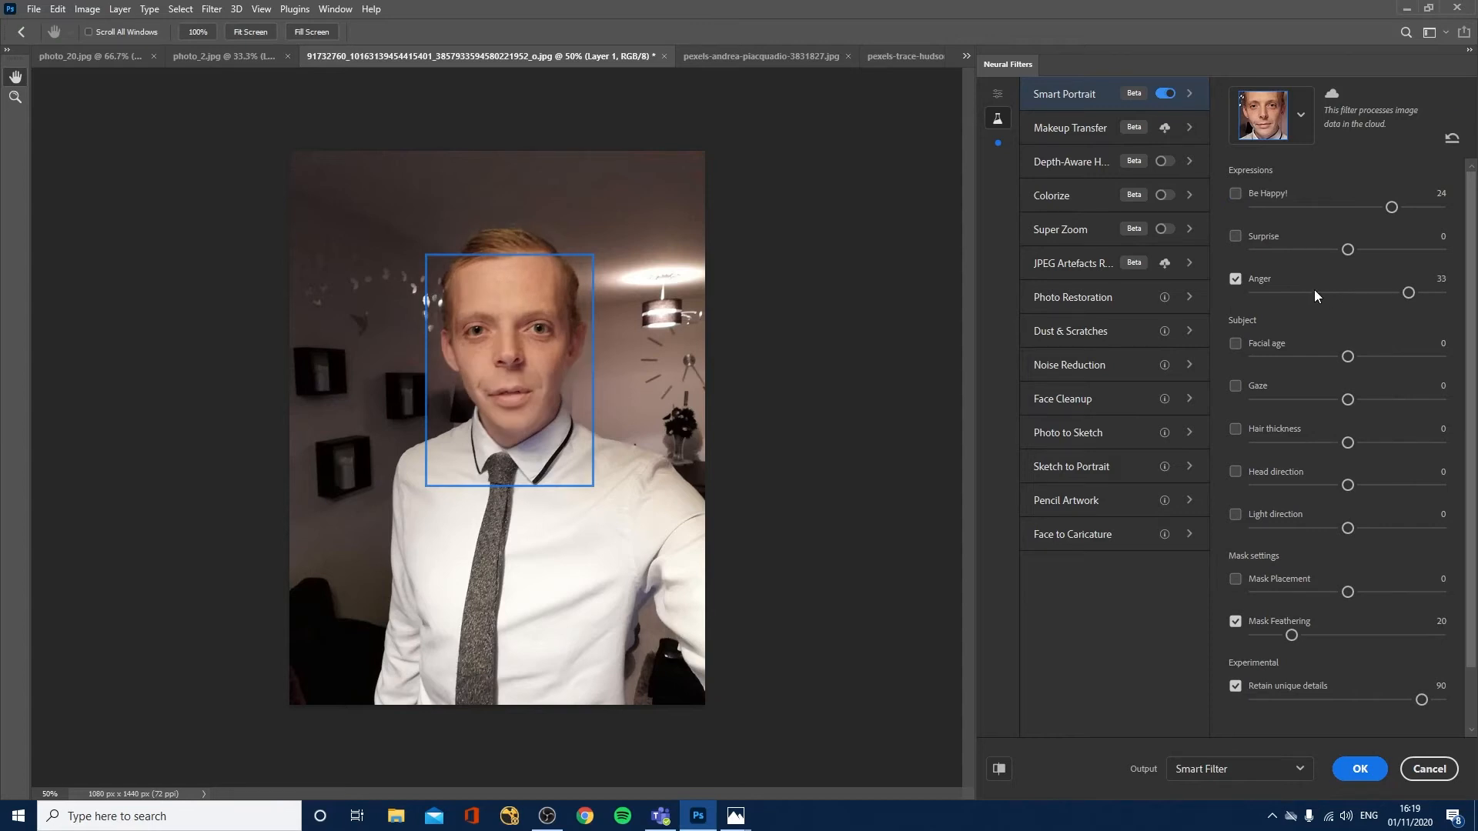
# Disable the Anger expression, and try Be Happy! at 18 on the man's face before disabling it again
pyautogui.click(1234, 279)
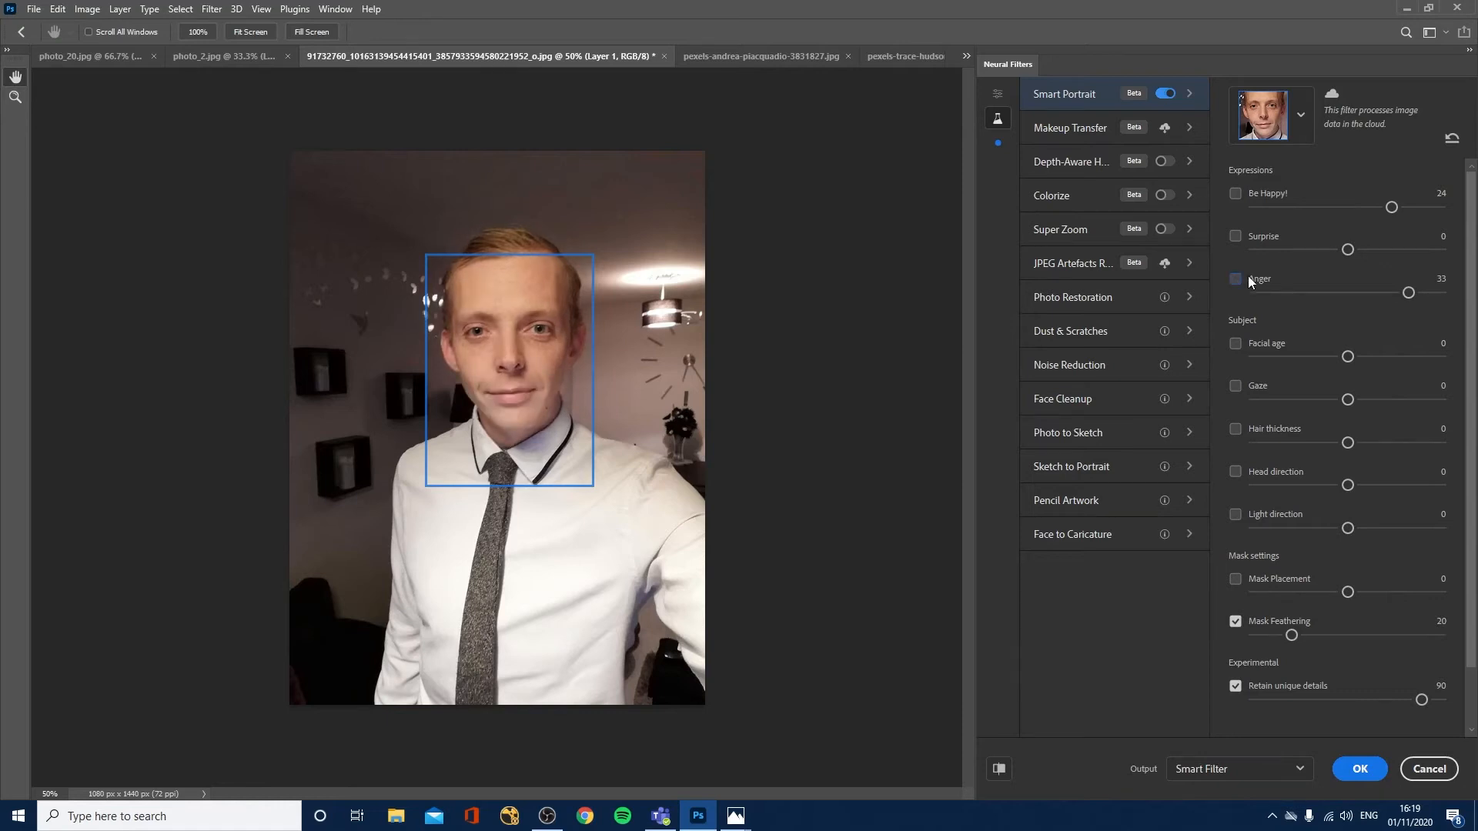
pyautogui.click(1365, 206)
pyautogui.moveTo(1365, 207); pyautogui.dragTo(1381, 206)
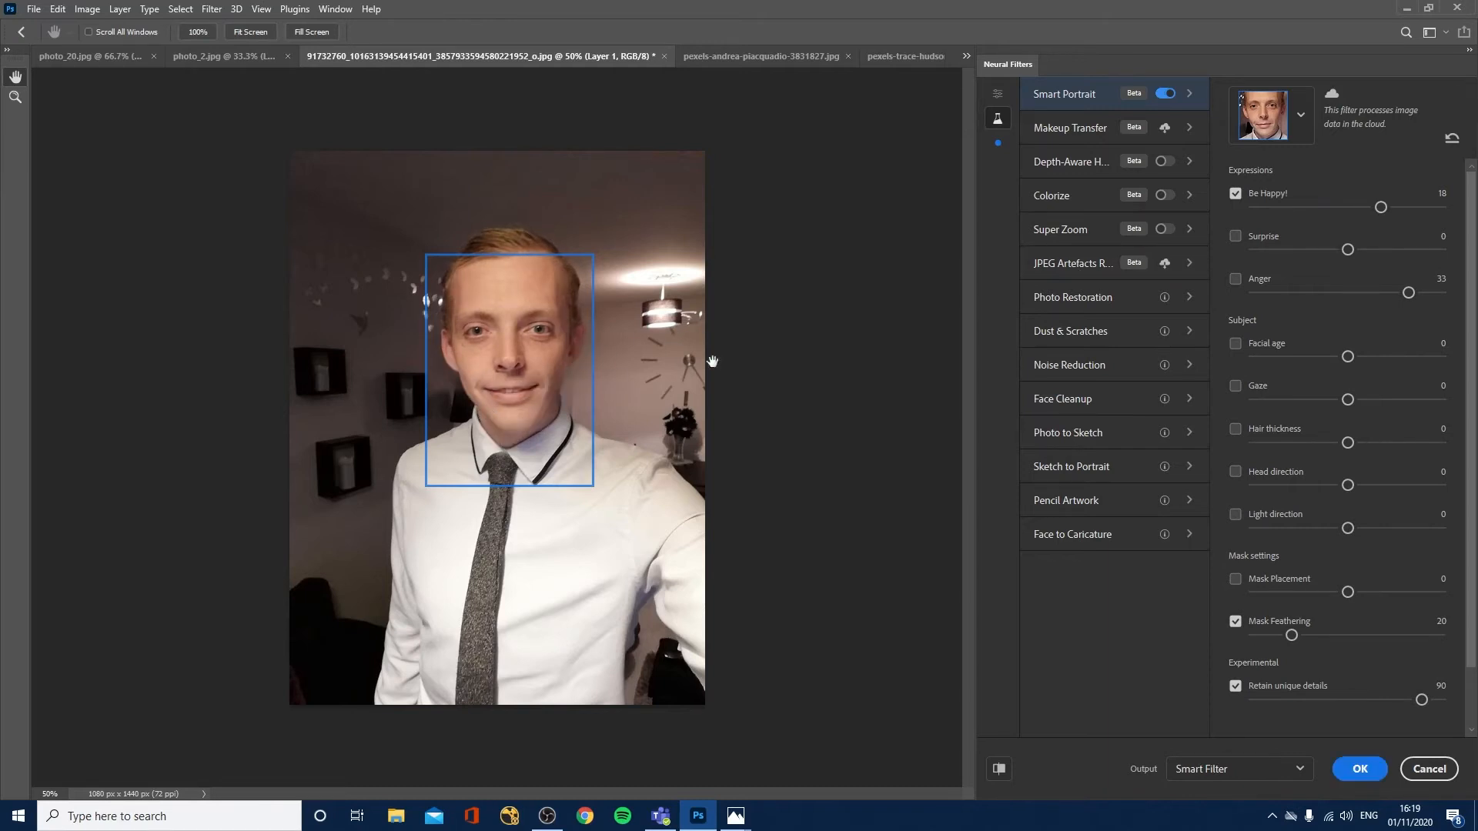
pyautogui.click(1235, 192)
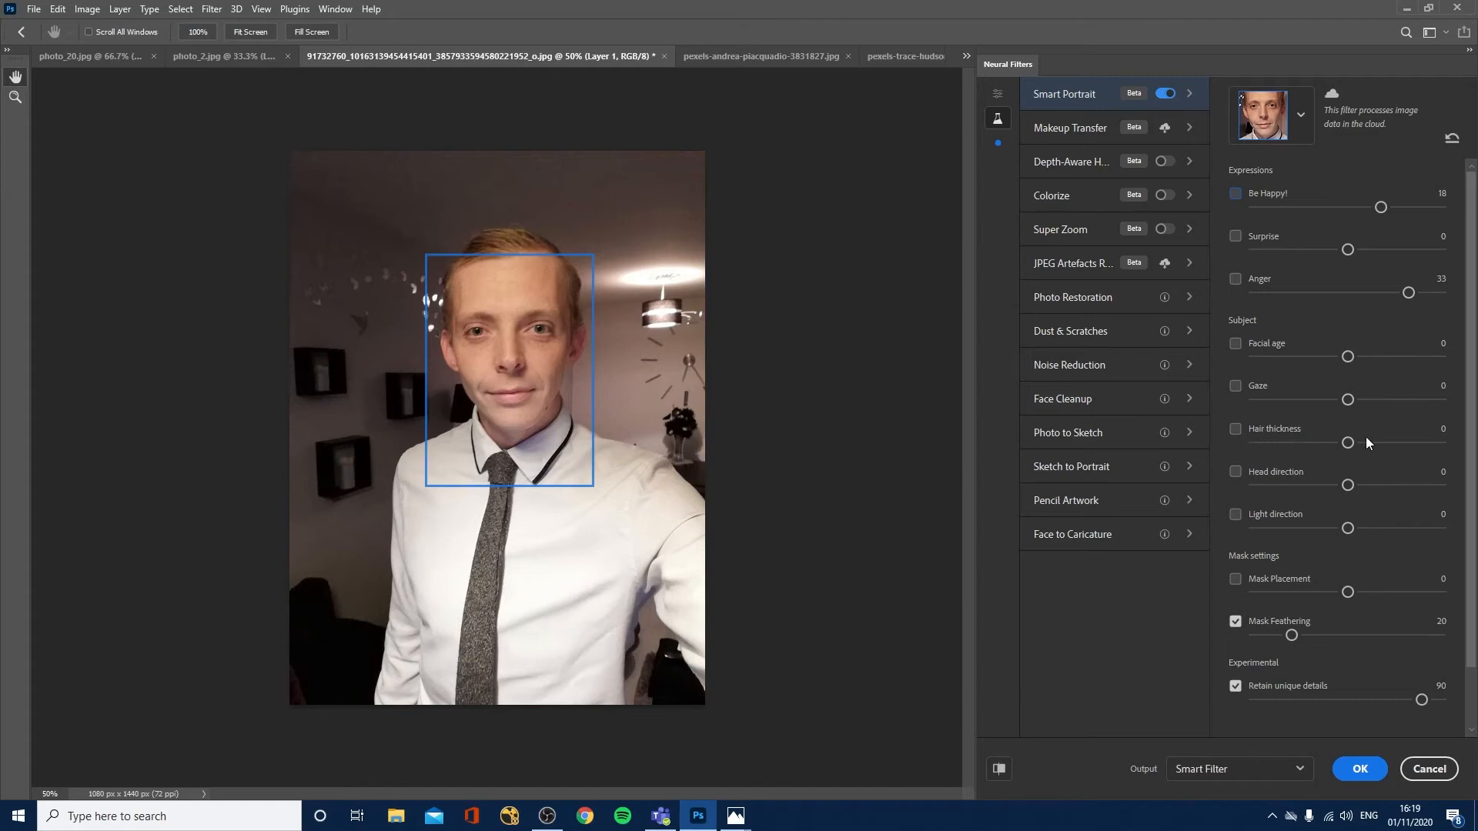
# Try Hair thickness at 30, Head direction at 27 and Gaze at -34 and -7 on the man's face
pyautogui.click(1406, 442)
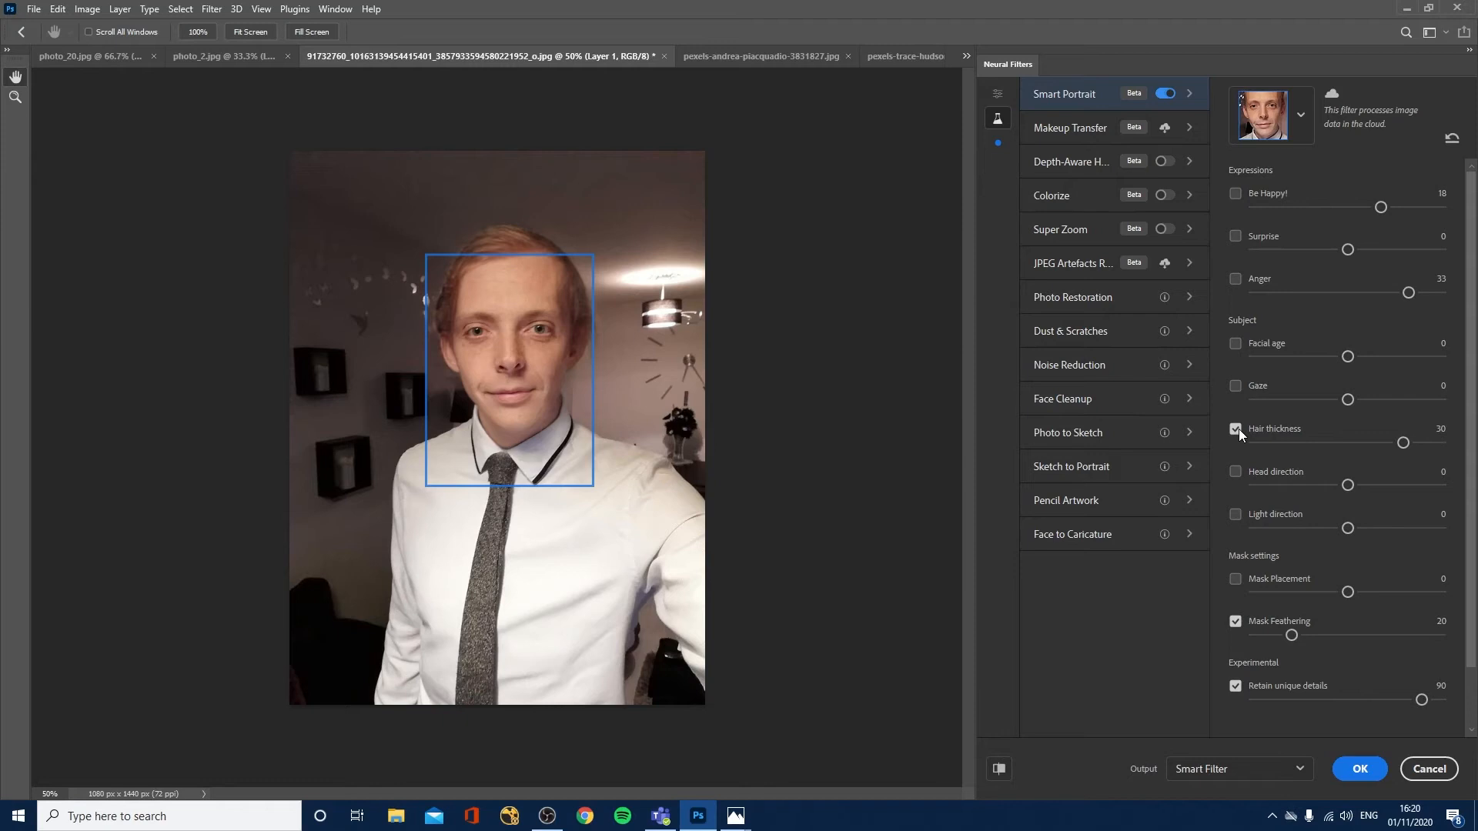
pyautogui.click(1401, 484)
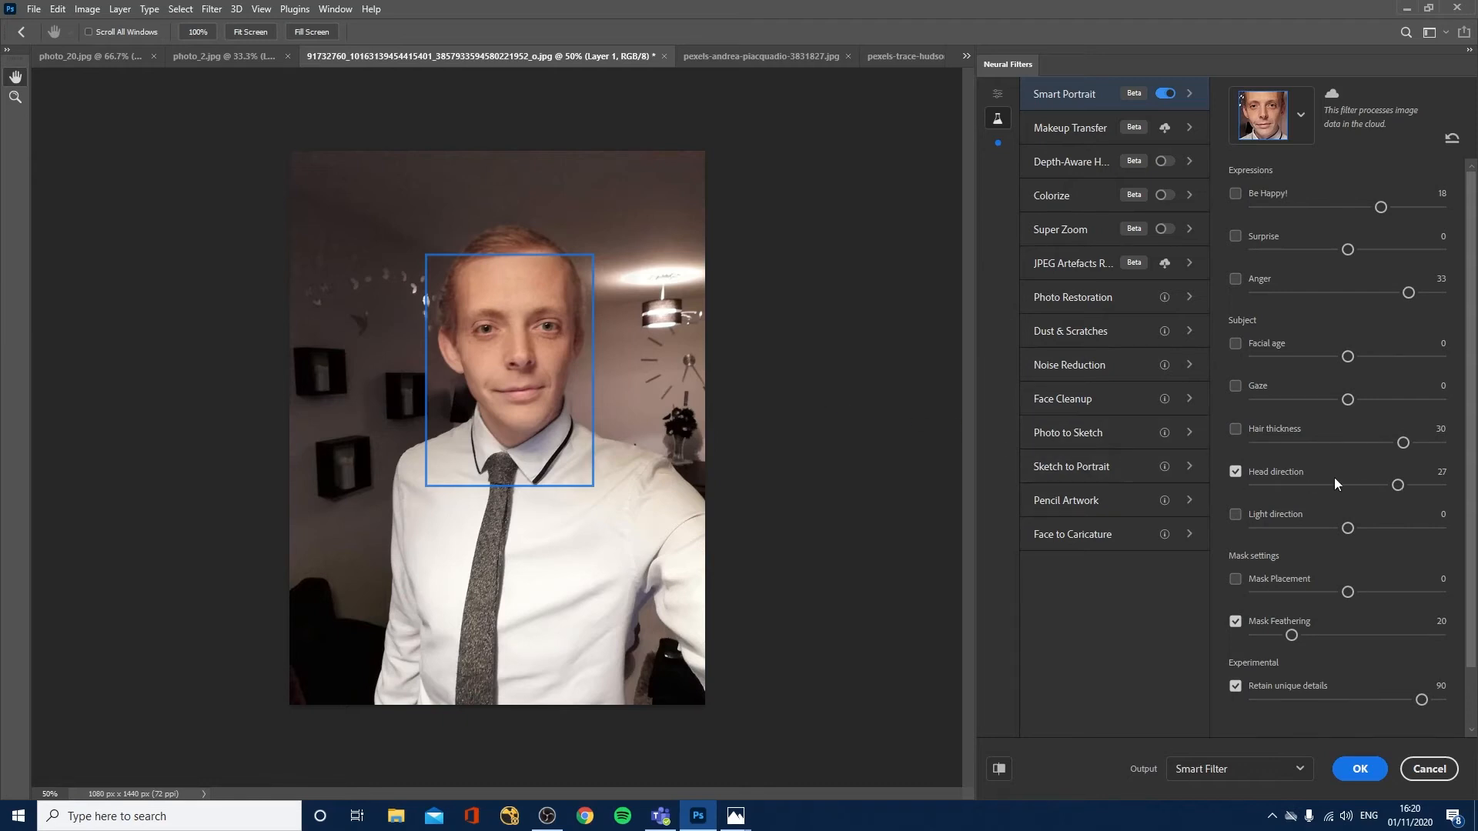
pyautogui.click(1279, 398)
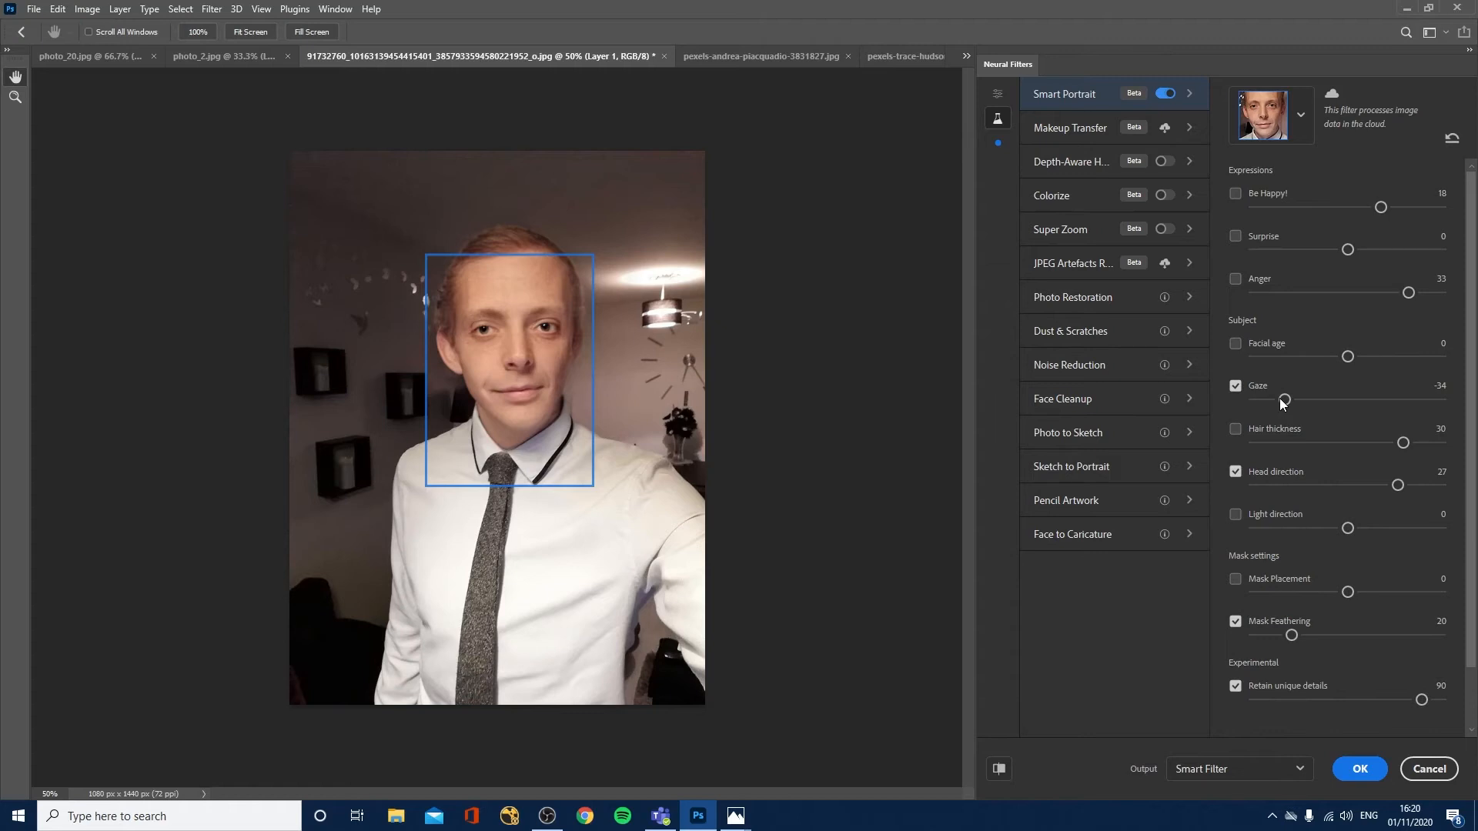
pyautogui.click(1333, 398)
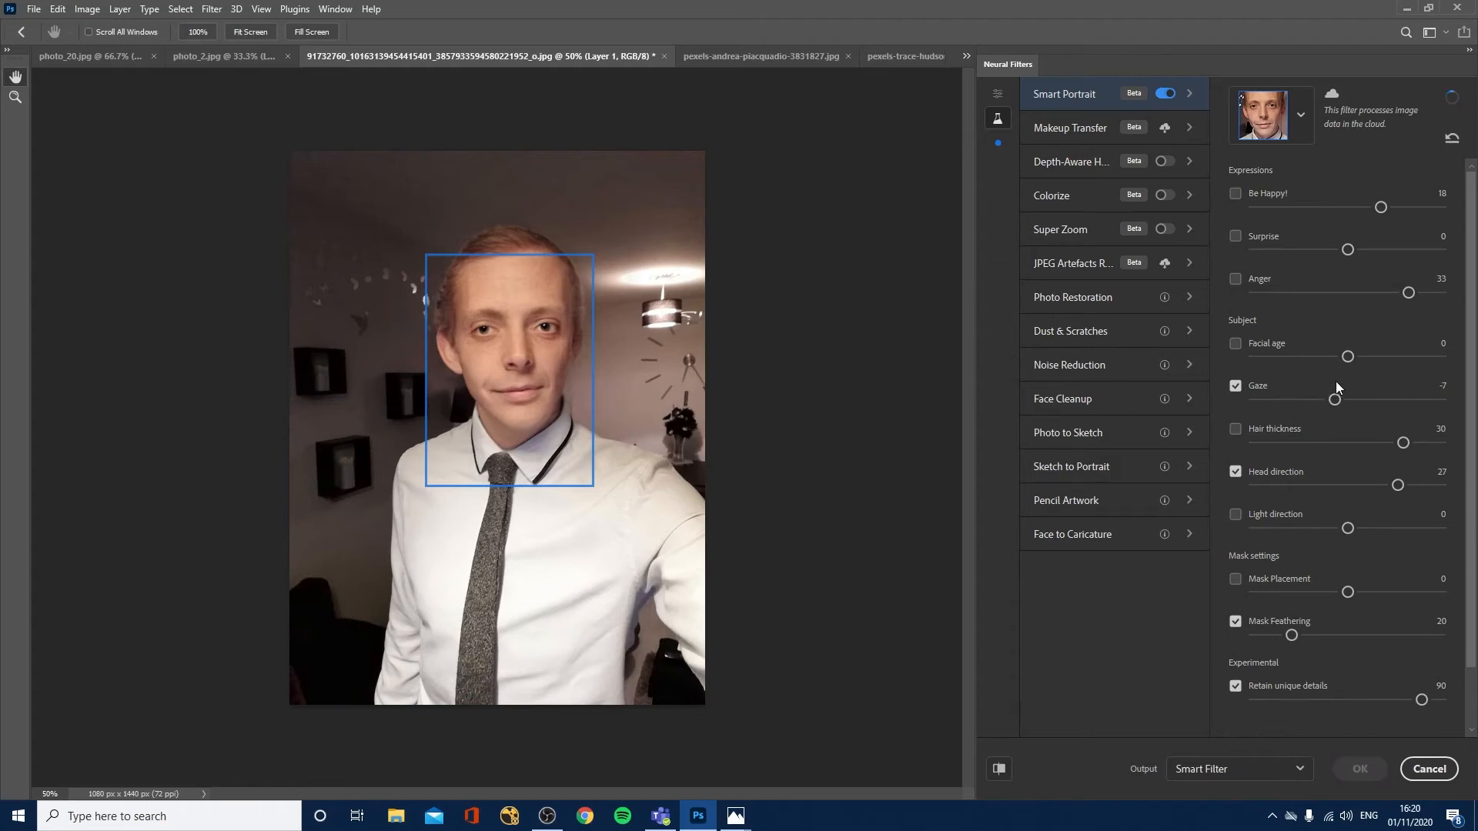
# Set Facial age to 39 with Gaze and Head direction disabled, and output the aged face to a new layer
pyautogui.click(1425, 357)
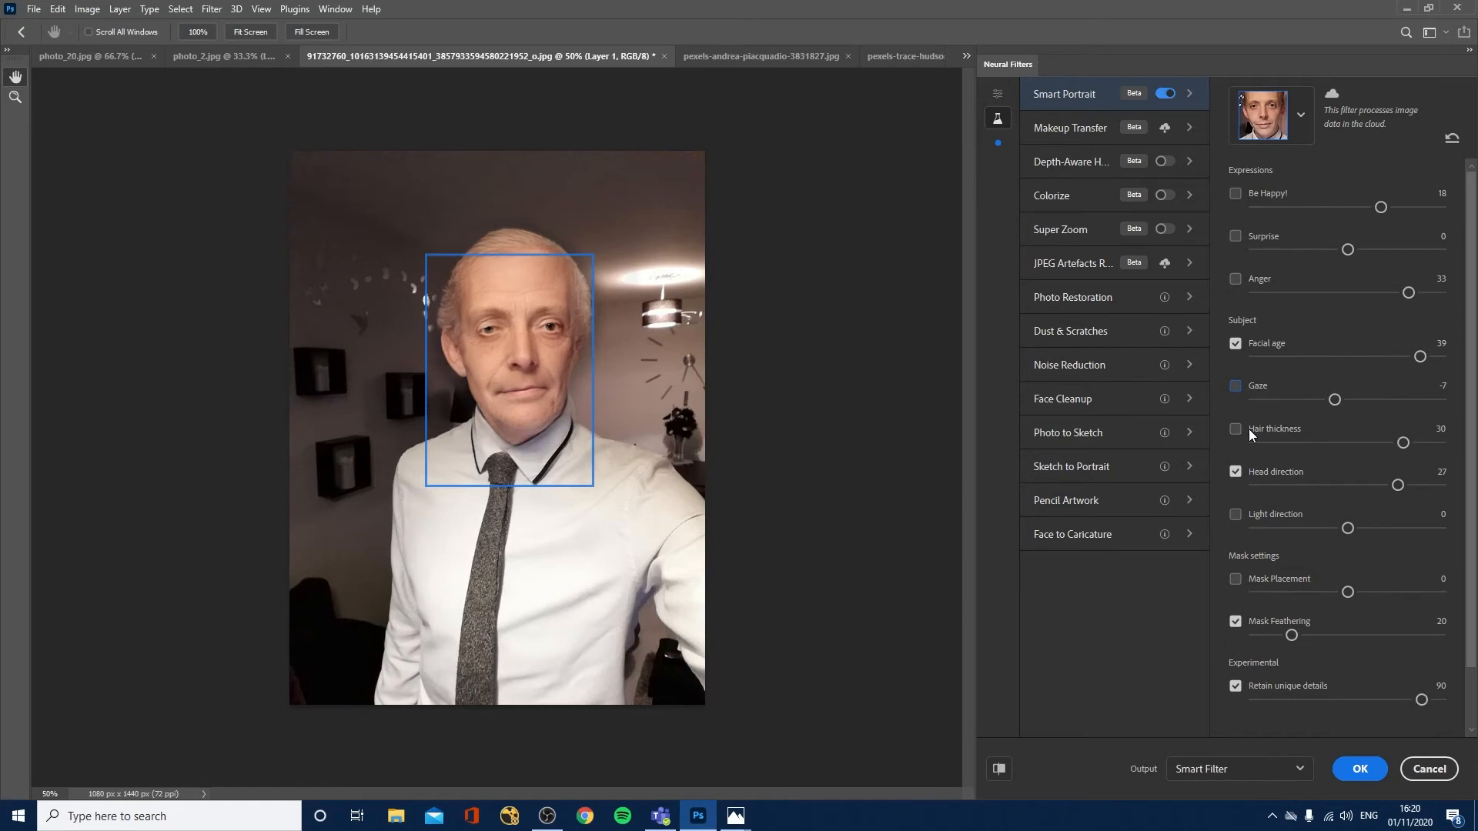
pyautogui.click(1234, 471)
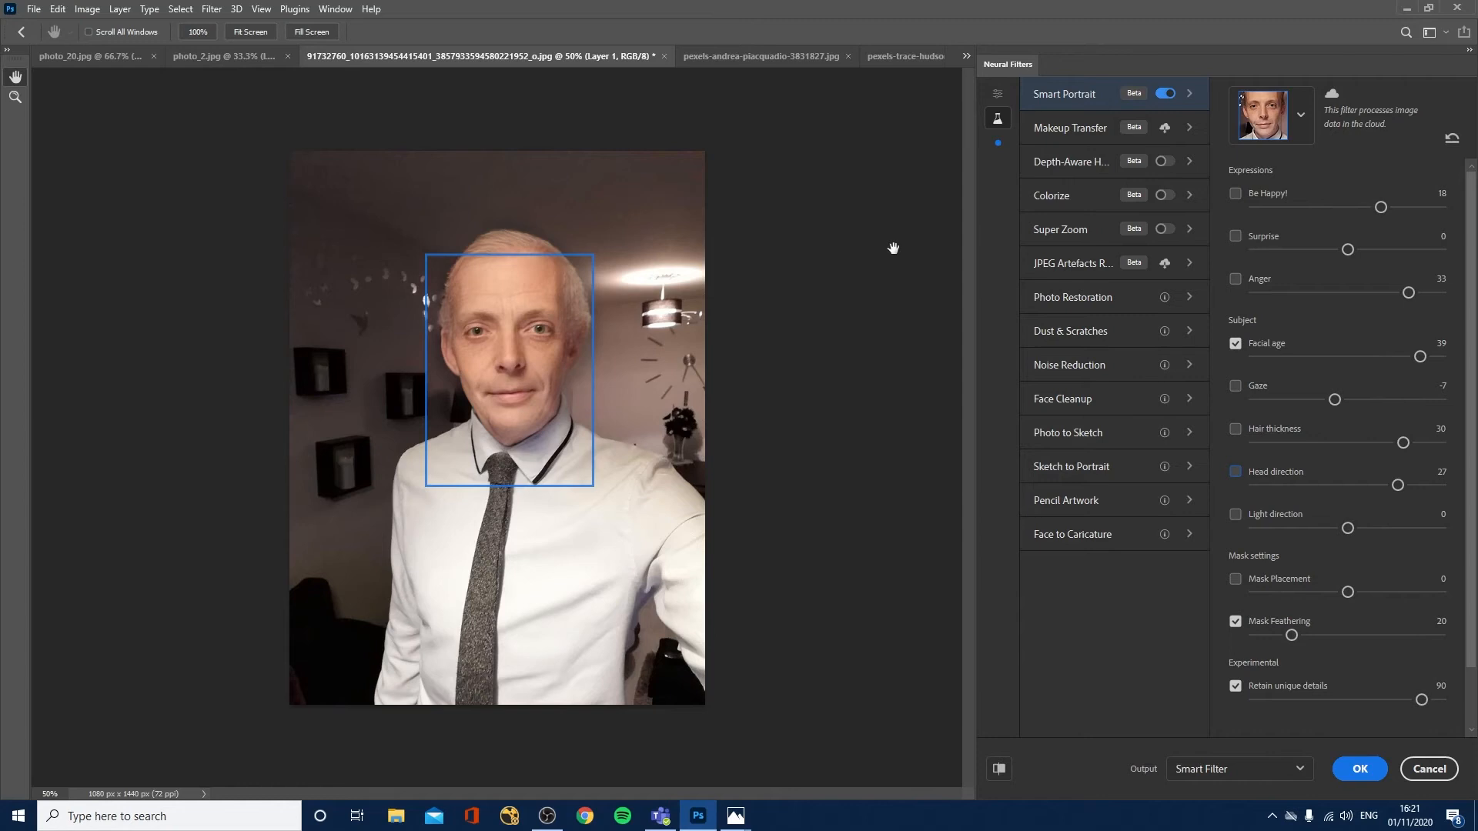
pyautogui.click(1278, 769)
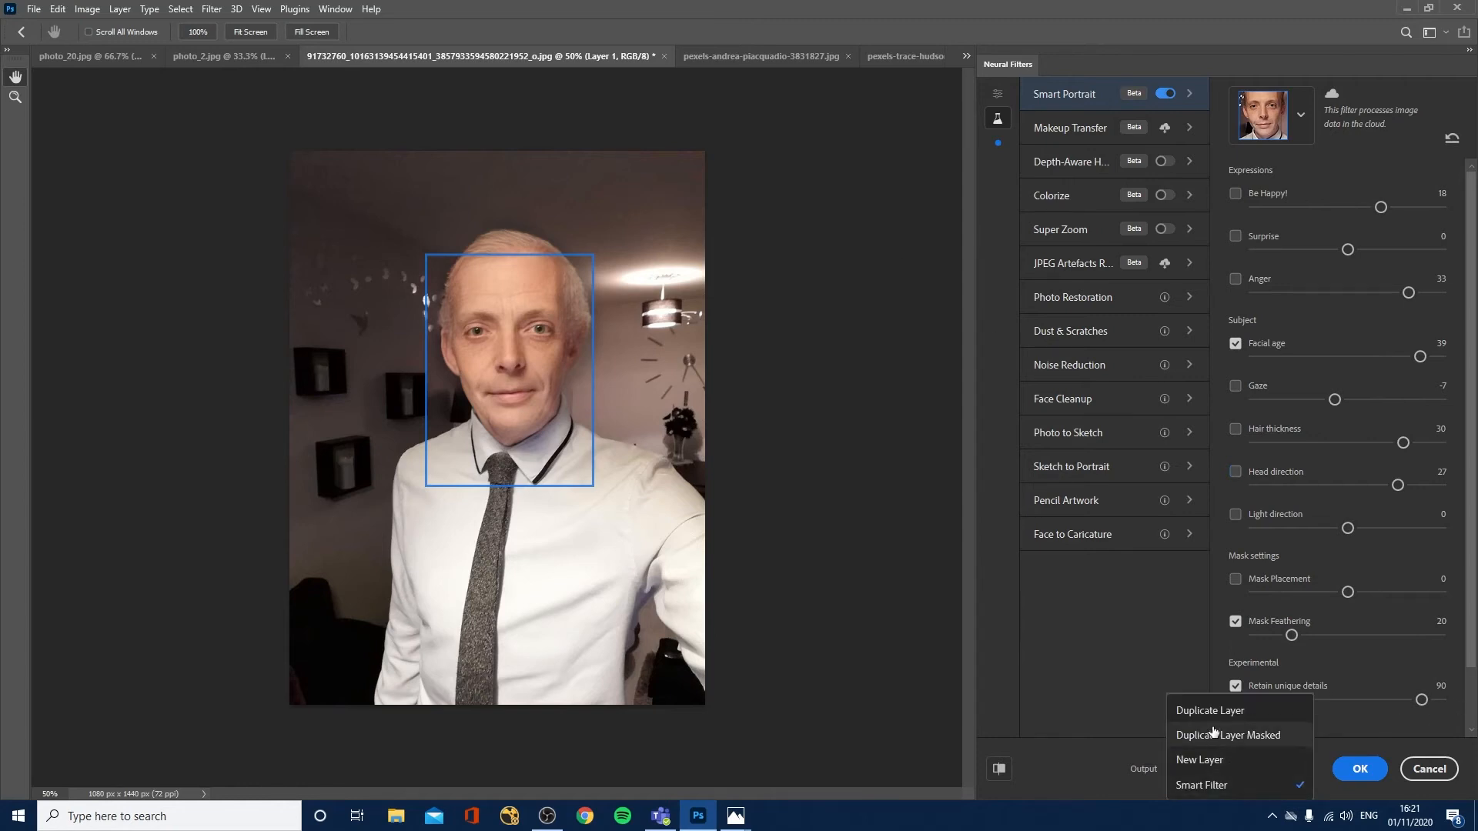
pyautogui.click(1198, 760)
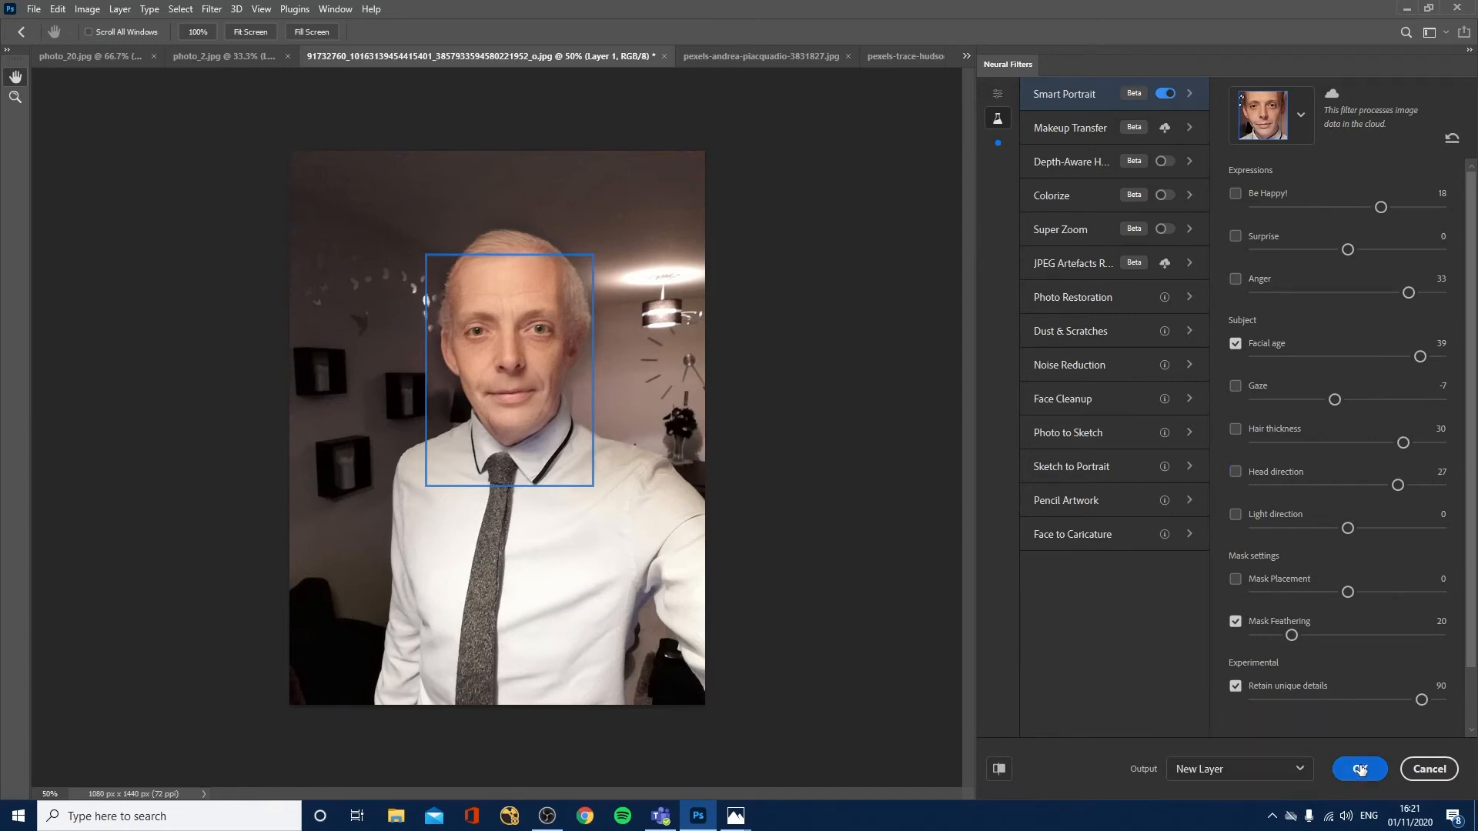
pyautogui.click(1359, 768)
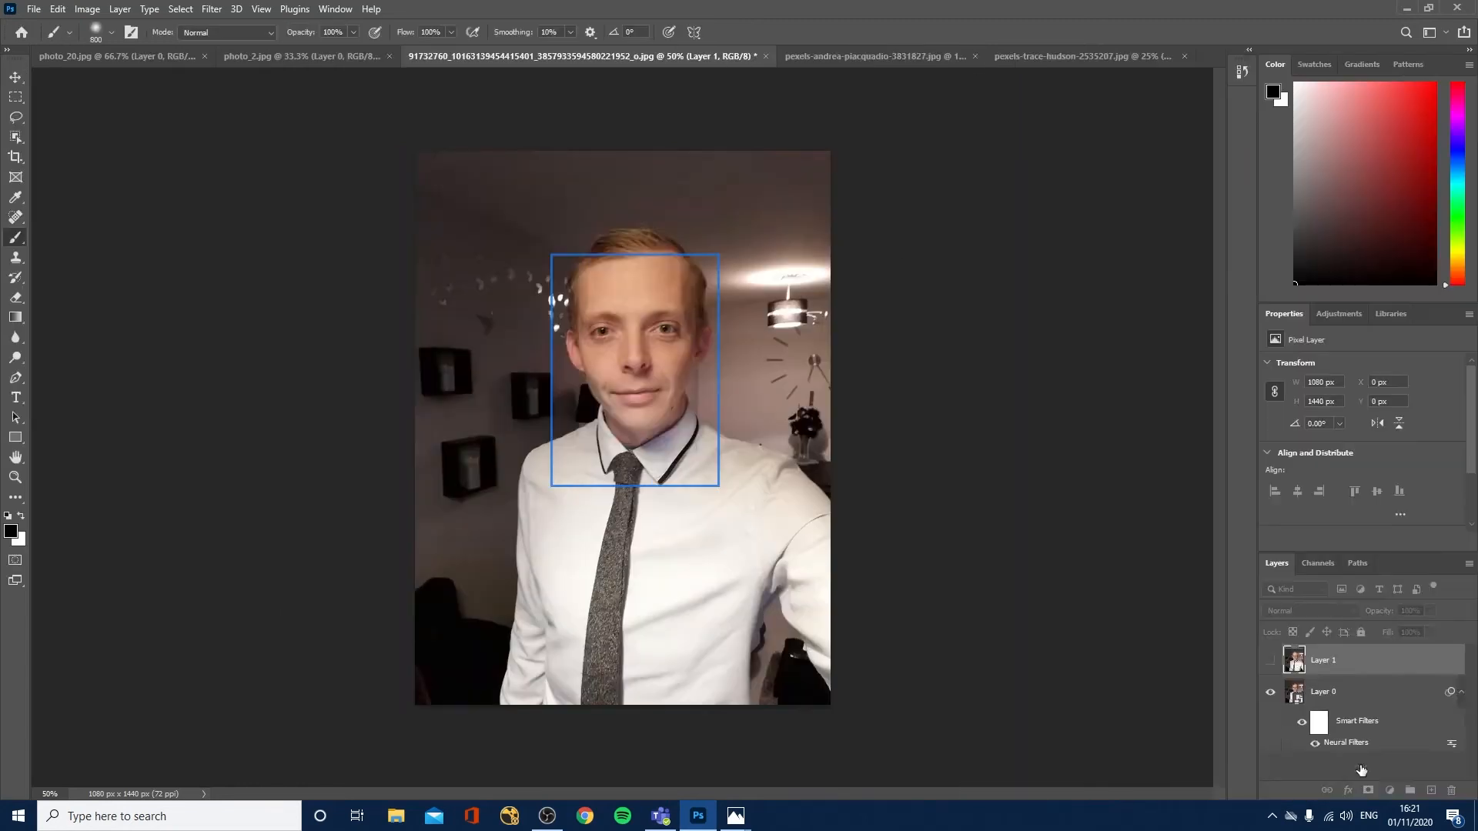
# Compare the aged face with the original portrait by toggling the visibility of Layer 1
pyautogui.click(1272, 662)
pyautogui.click(1272, 661)
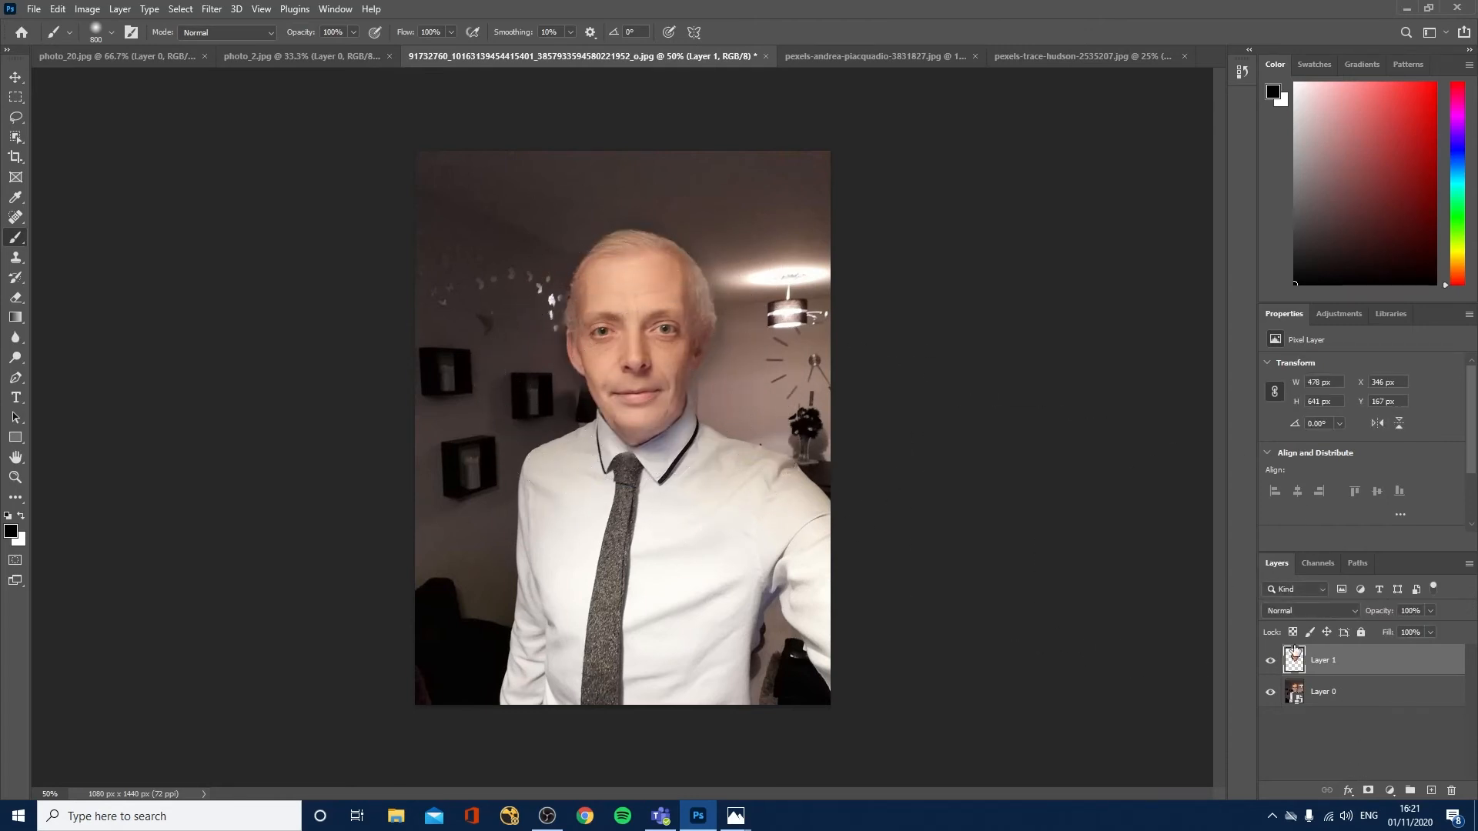
pyautogui.click(1271, 661)
pyautogui.click(1270, 662)
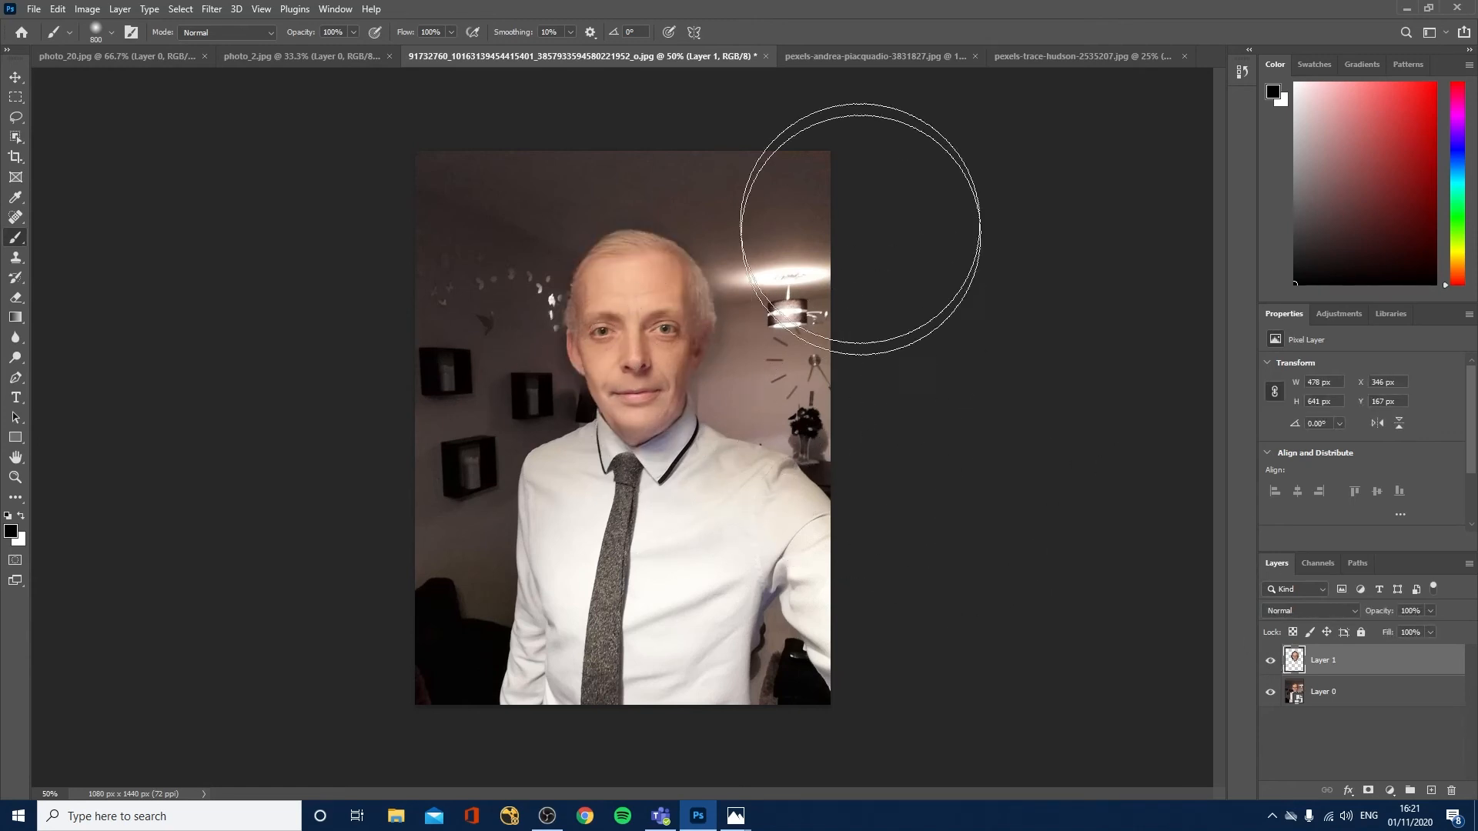
# Switch to the portrait of the smiling elderly man and delete its existing filtered layer above the background
pyautogui.click(843, 58)
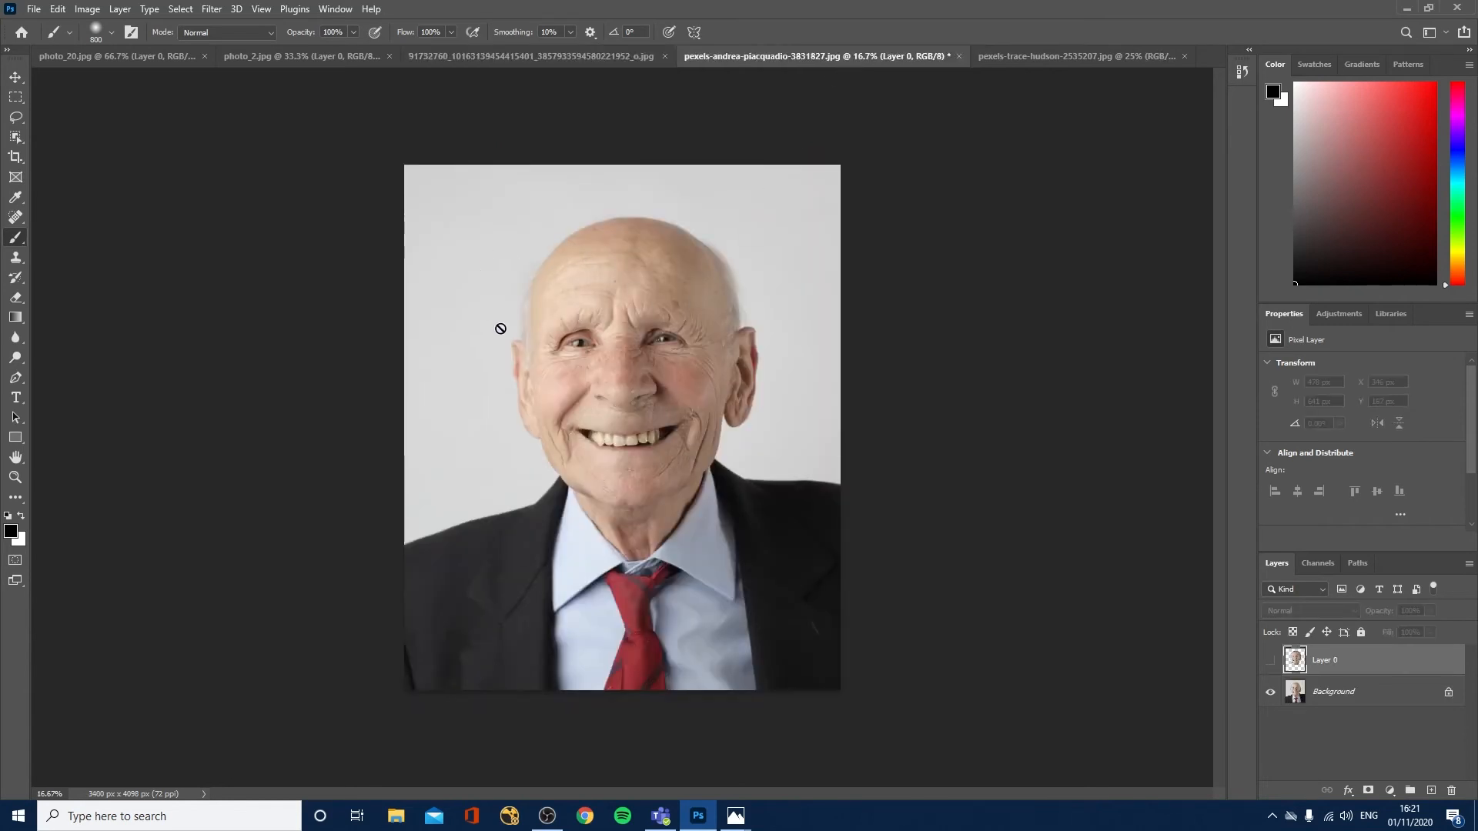
pyautogui.click(1331, 695)
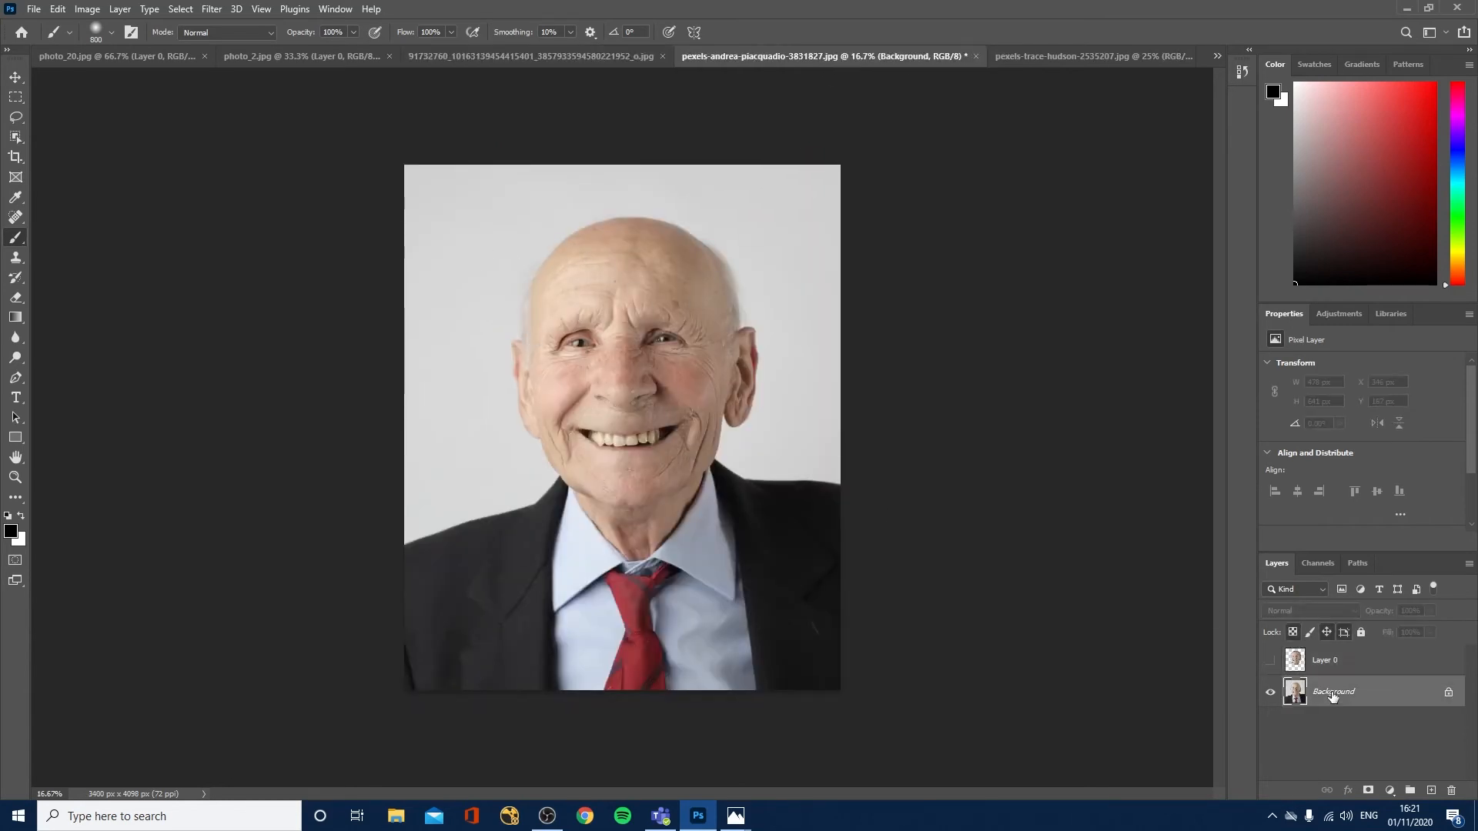
pyautogui.moveTo(1295, 666); pyautogui.dragTo(1451, 791)
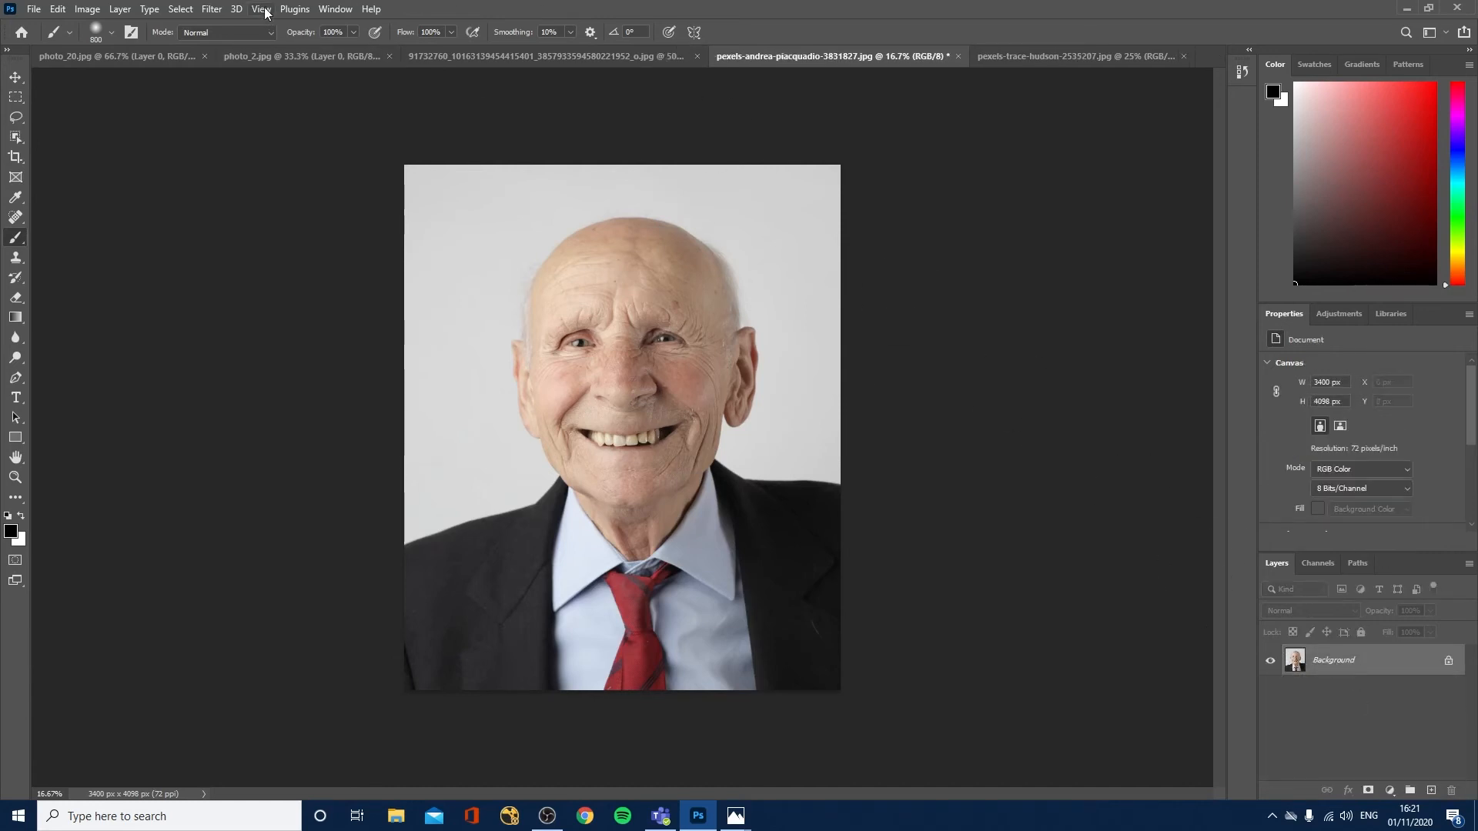
# Enable the Smart Portrait beta neural filter on the elderly man's portrait
pyautogui.click(209, 9)
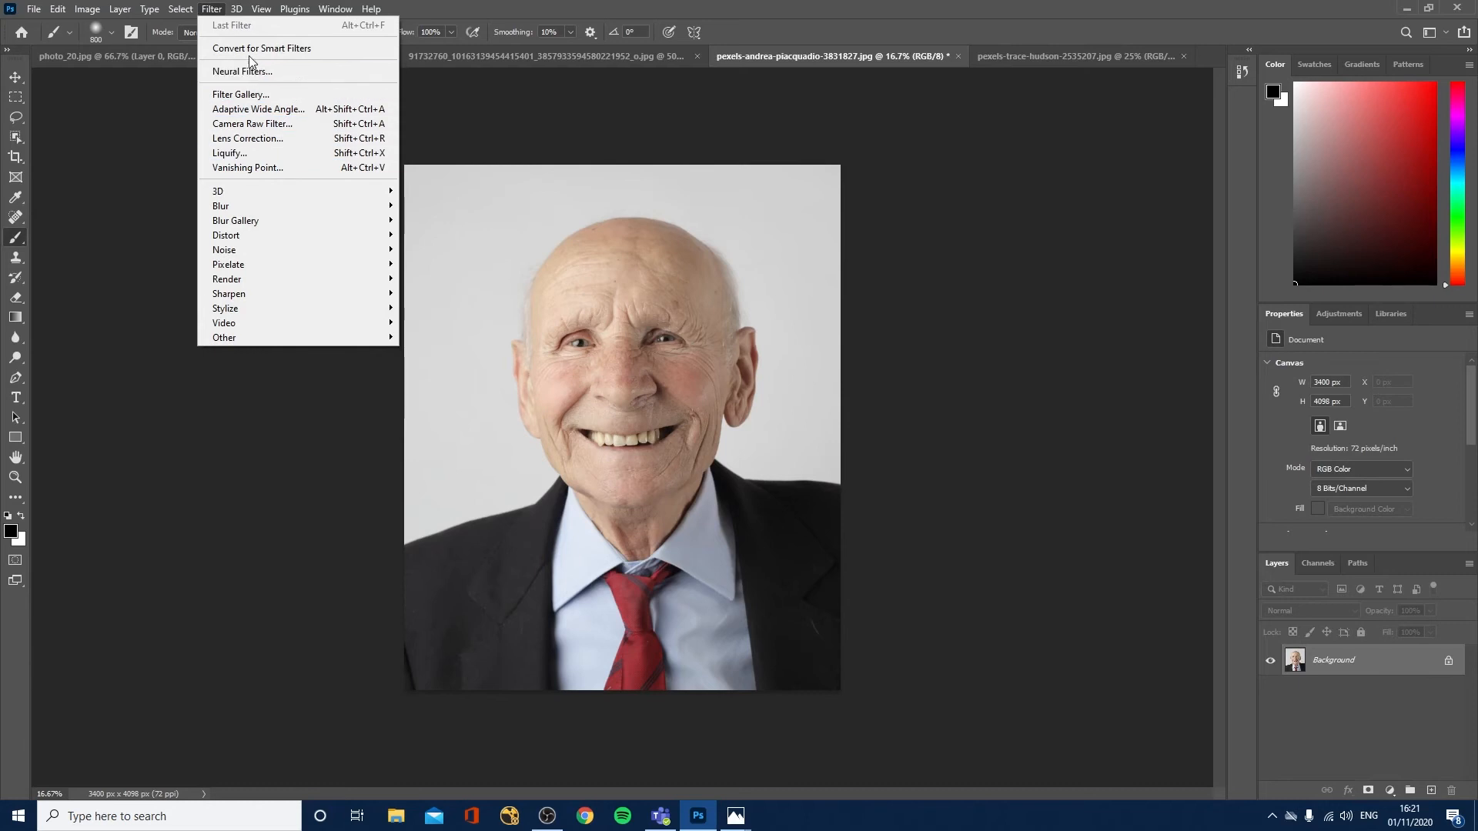
pyautogui.click(248, 71)
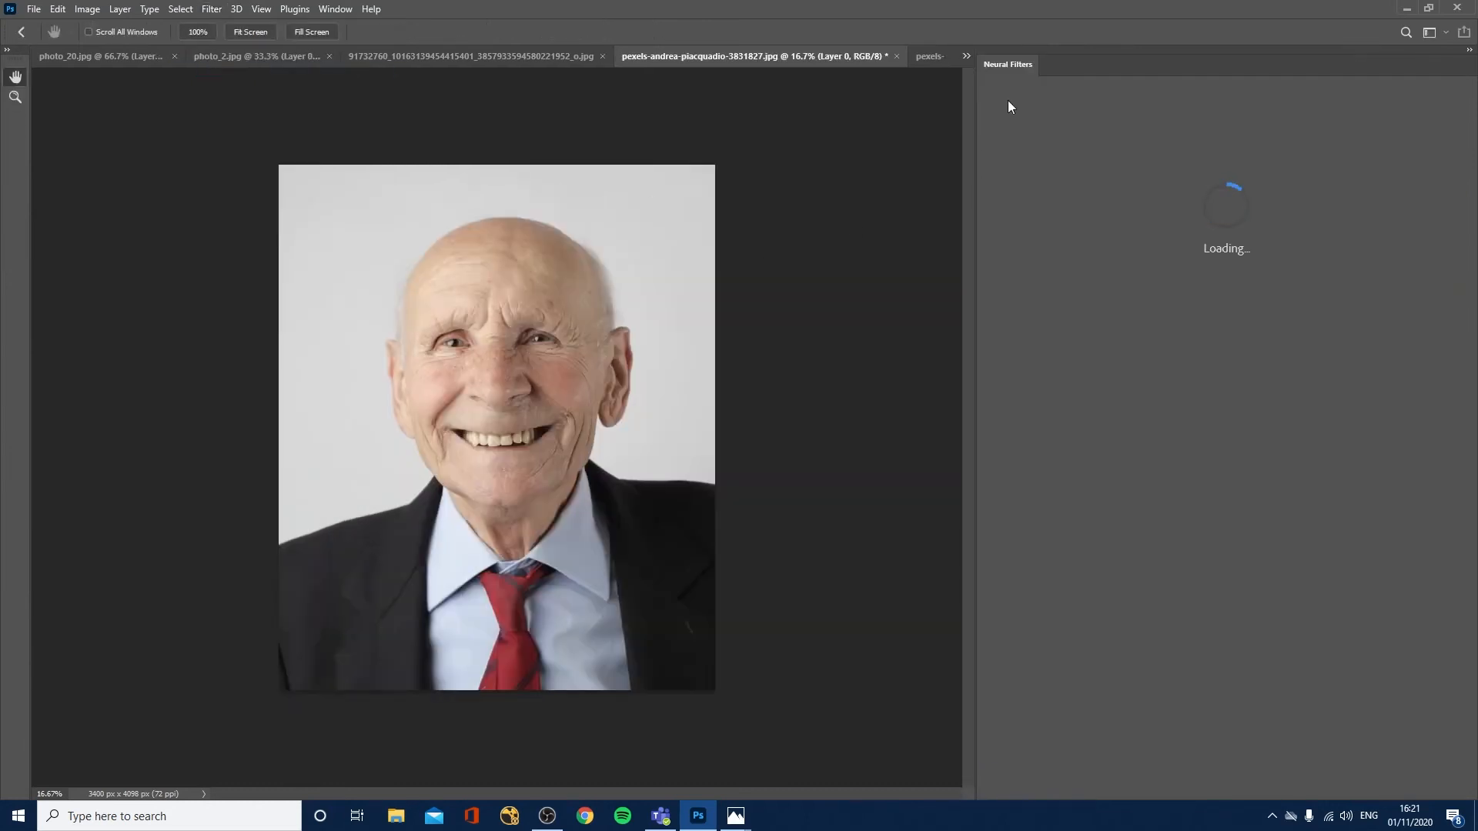
pyautogui.click(997, 118)
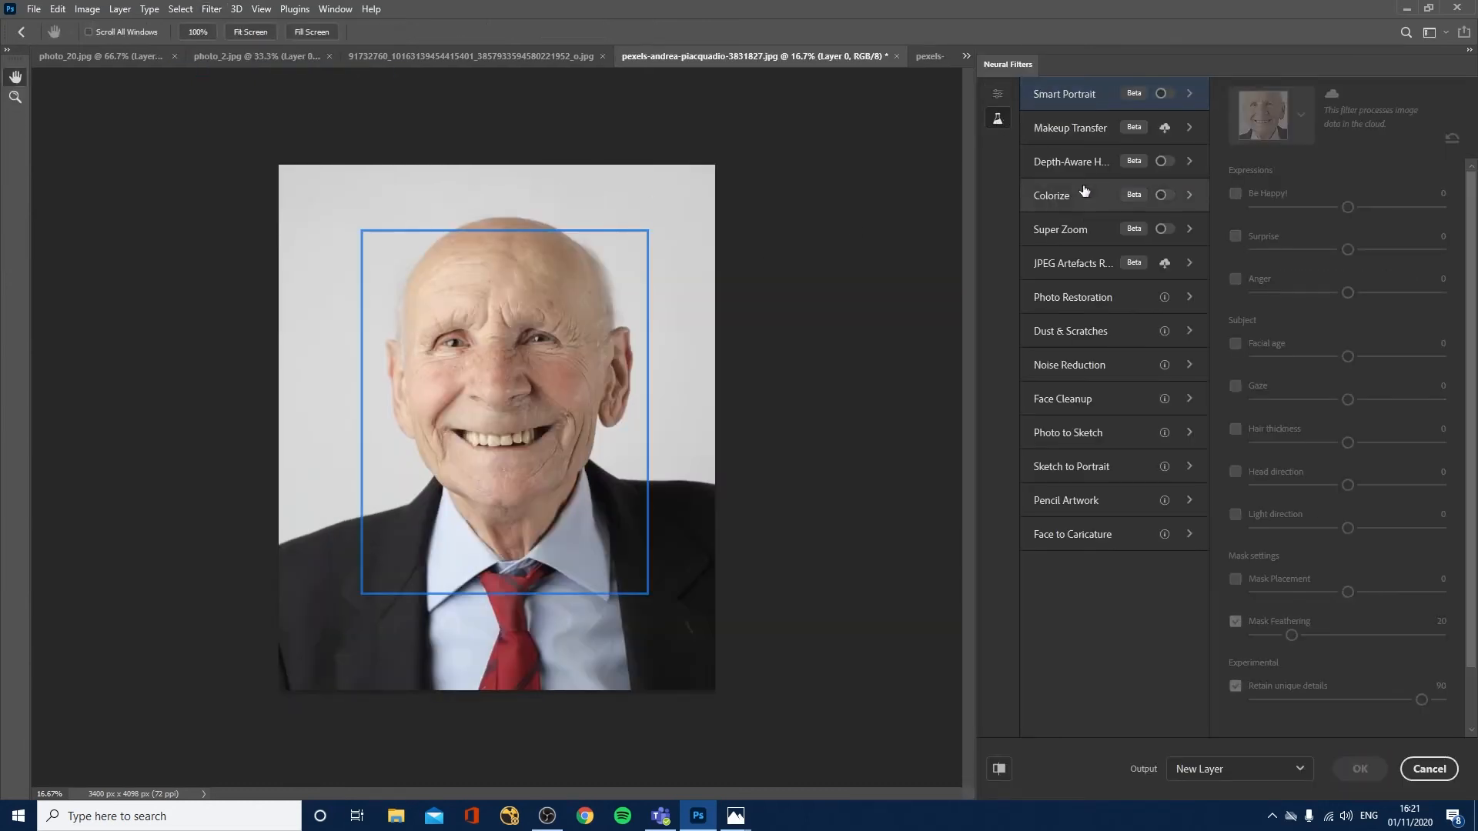
pyautogui.click(1164, 93)
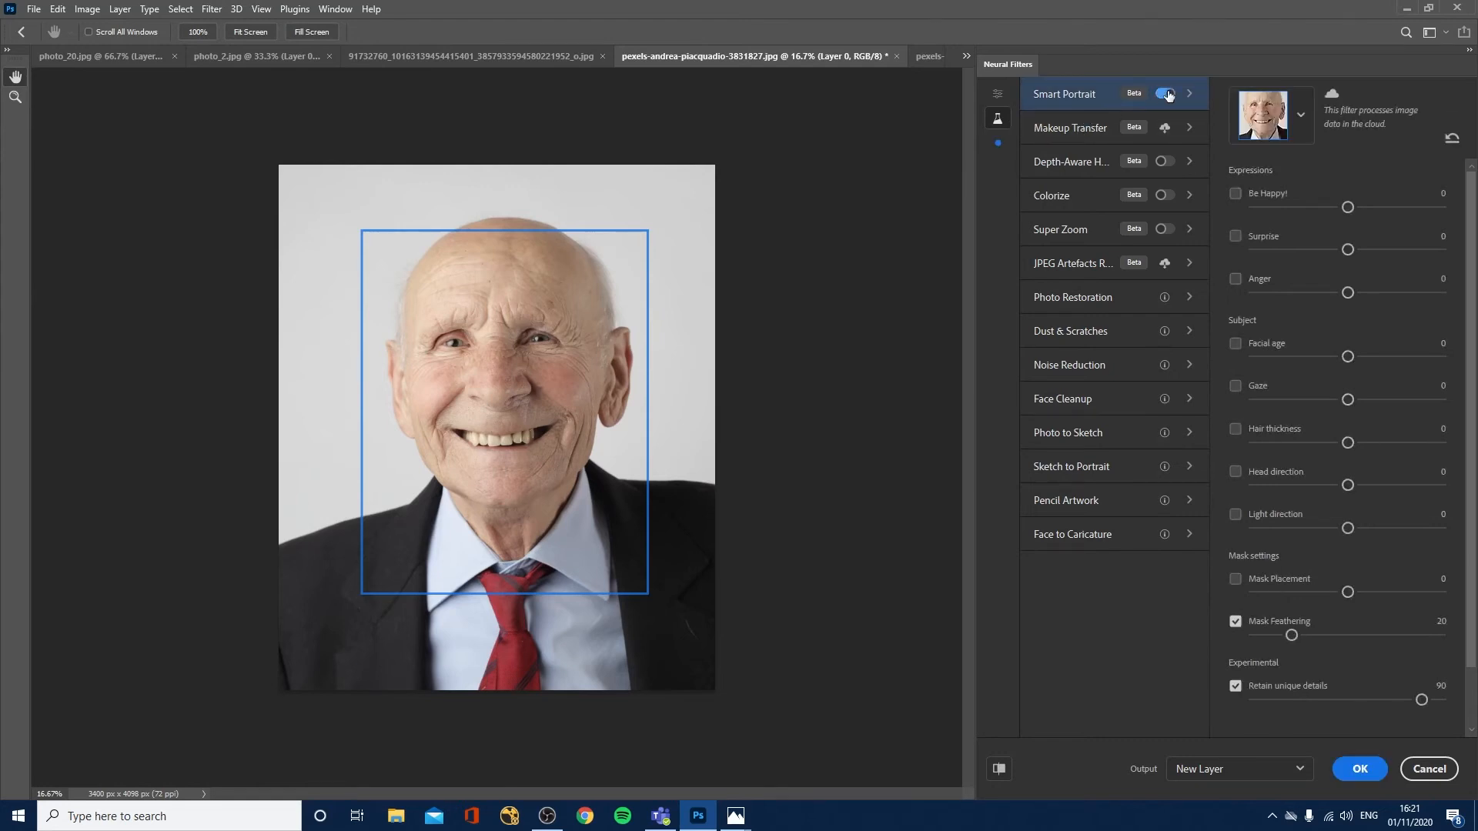
# Set Facial age to -47 for the elderly man and preview the change against the original
pyautogui.click(1259, 357)
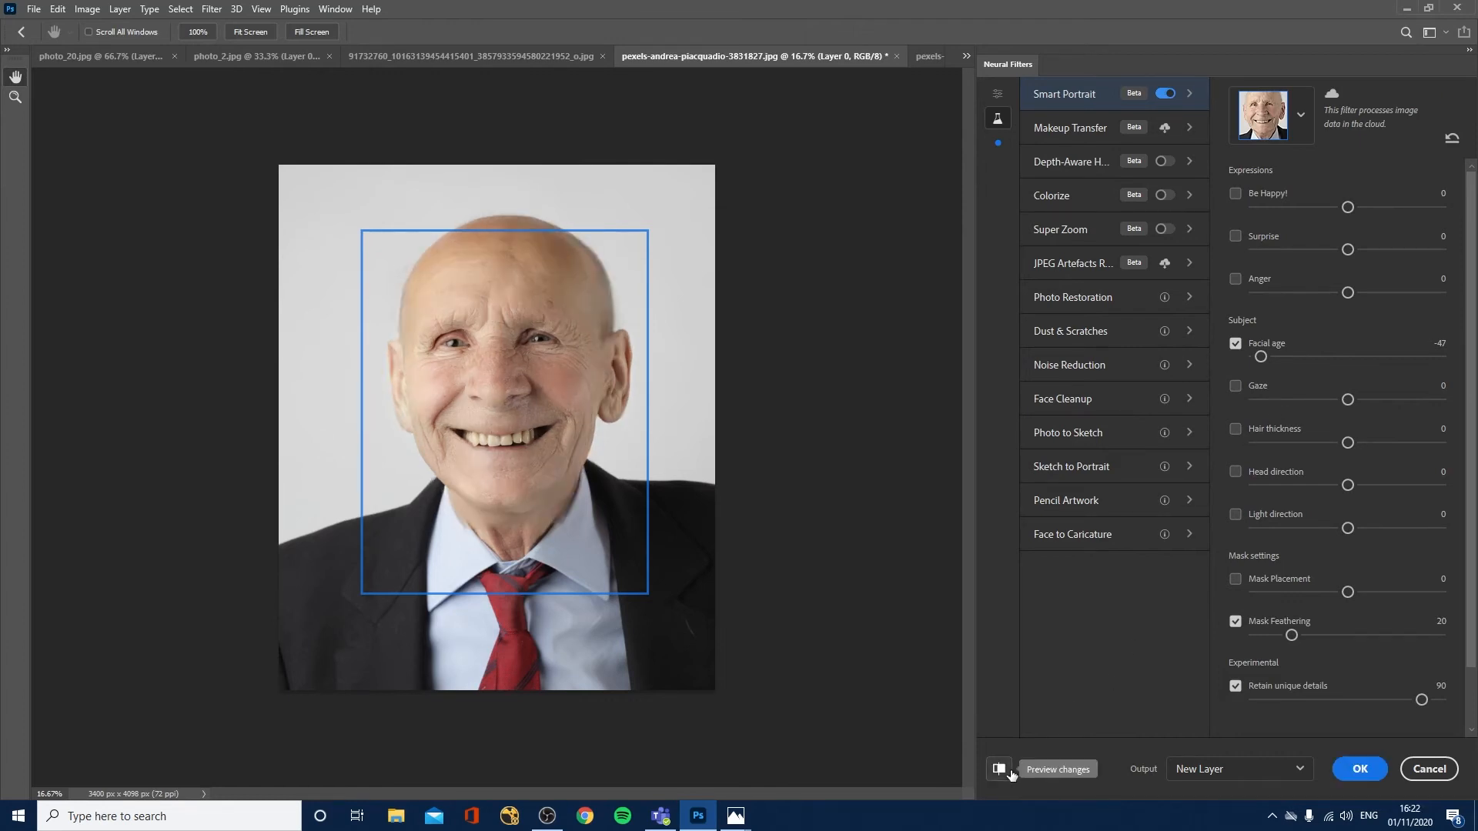
pyautogui.click(1011, 773)
pyautogui.click(1011, 773)
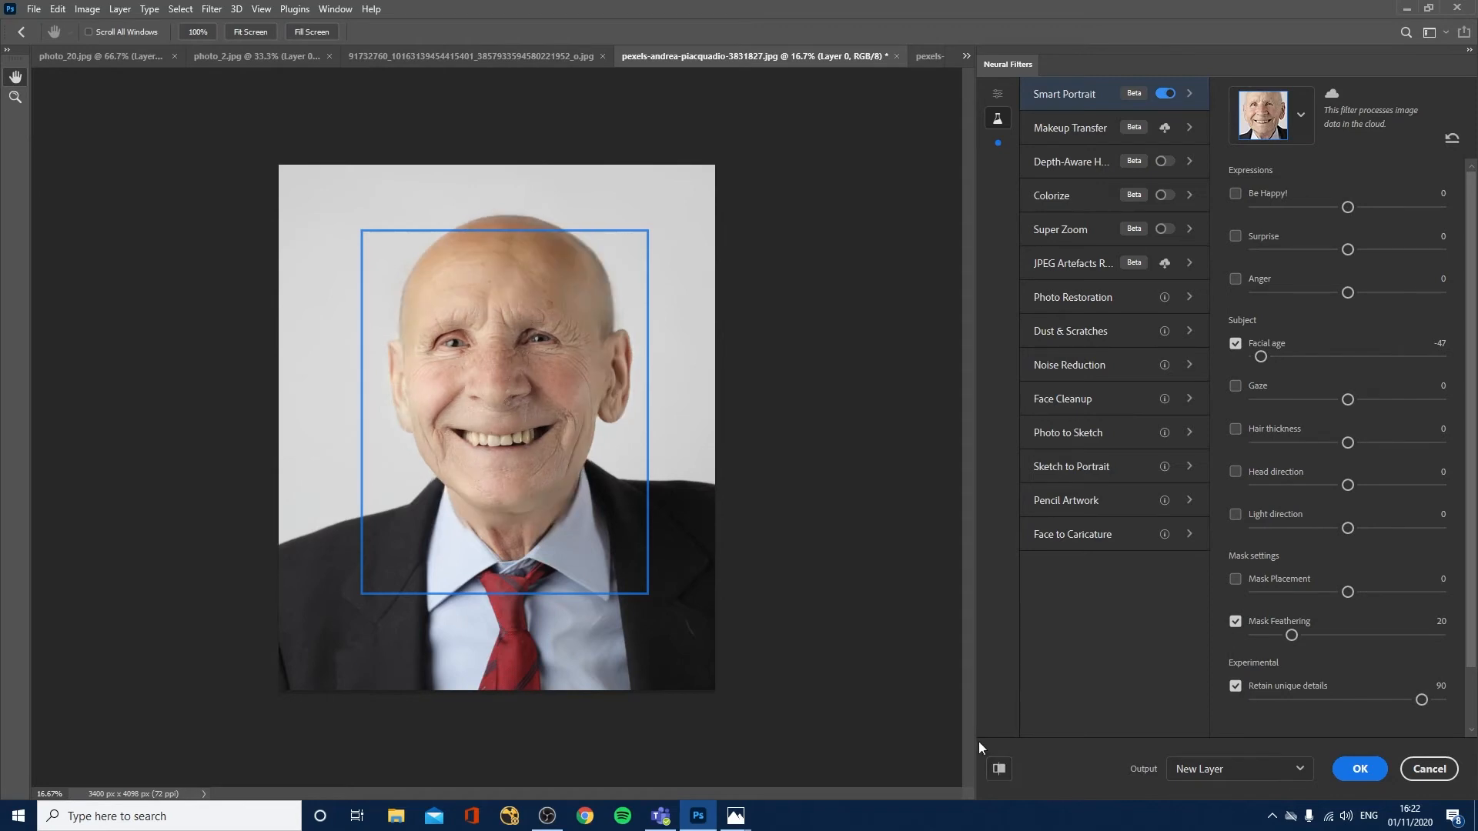
# Set Hair thickness to 44 and Be Happy! to -40, and compare the preview with the original portrait
pyautogui.click(1410, 443)
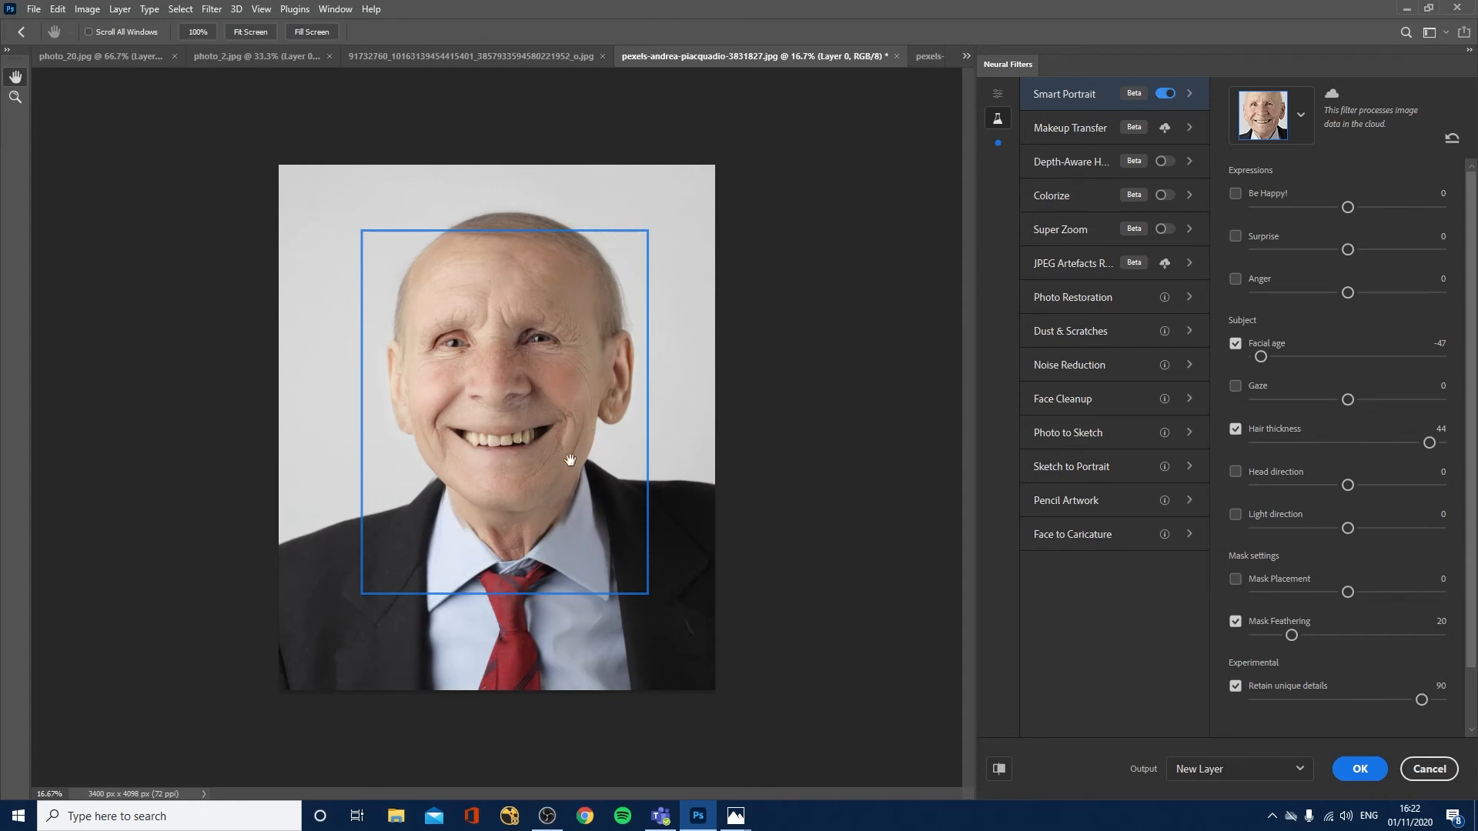
pyautogui.moveTo(1302, 206); pyautogui.dragTo(1273, 207)
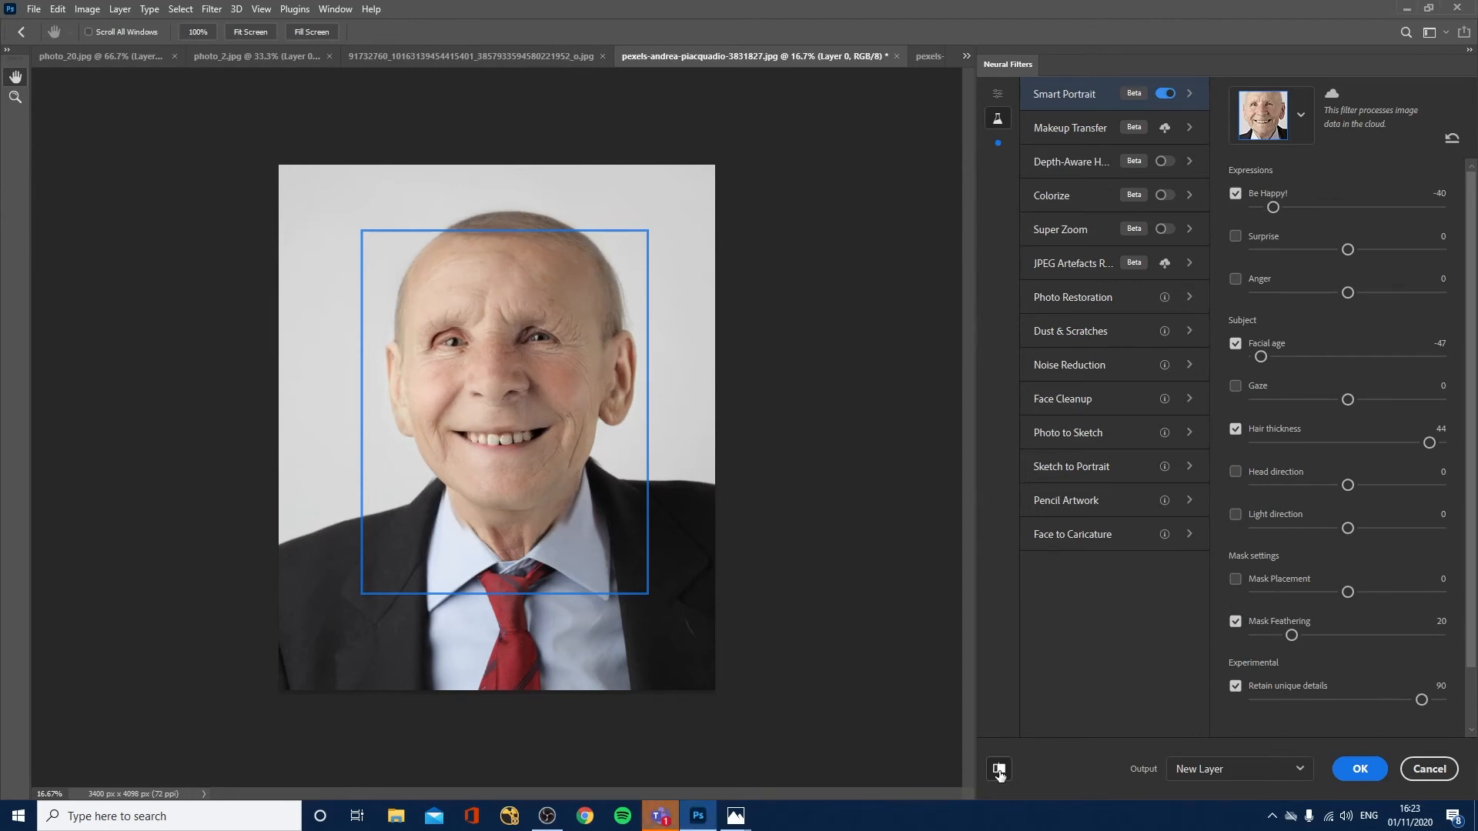
pyautogui.click(999, 769)
pyautogui.click(999, 769)
pyautogui.click(999, 770)
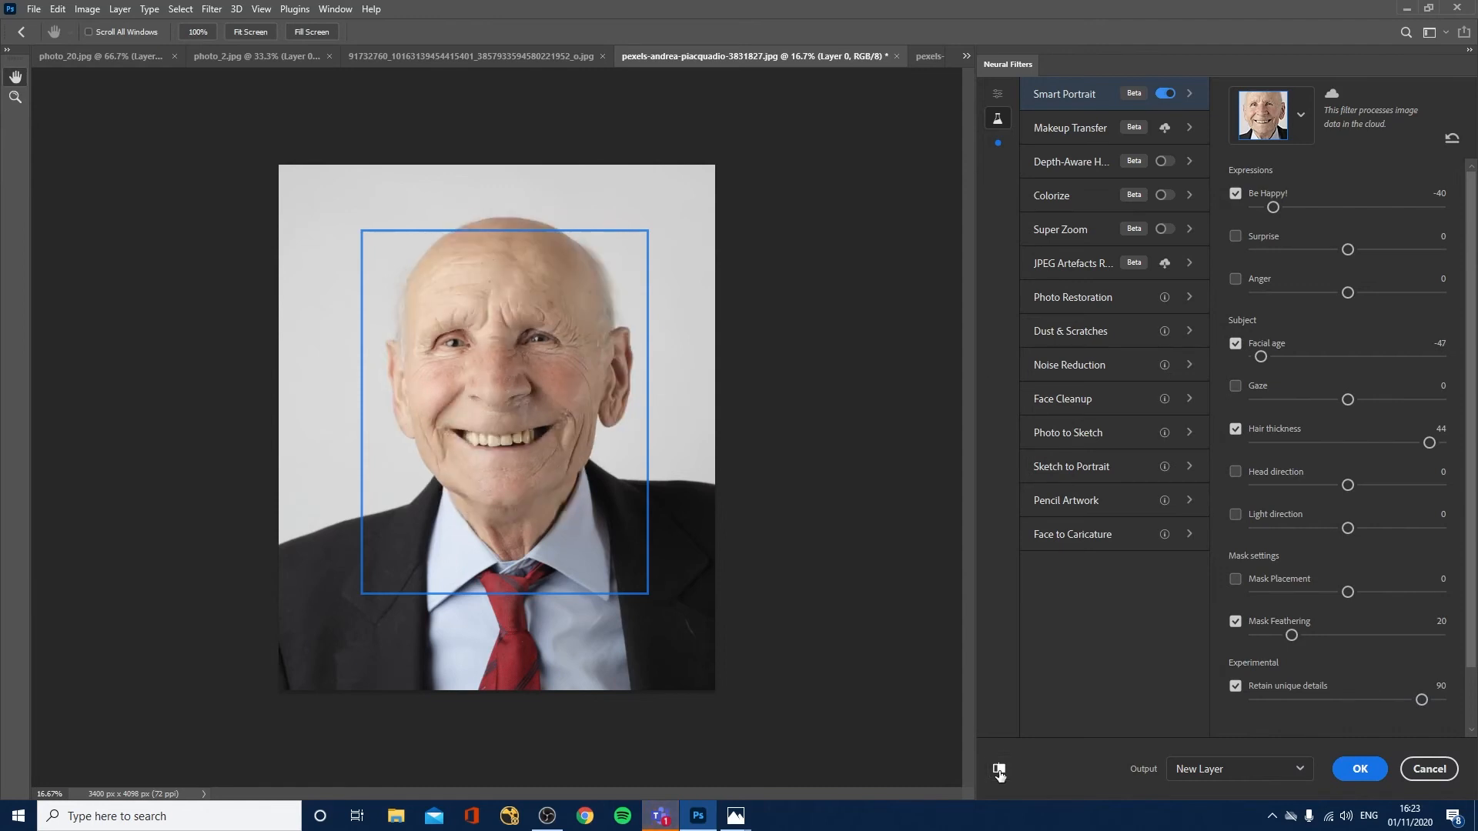
pyautogui.click(999, 770)
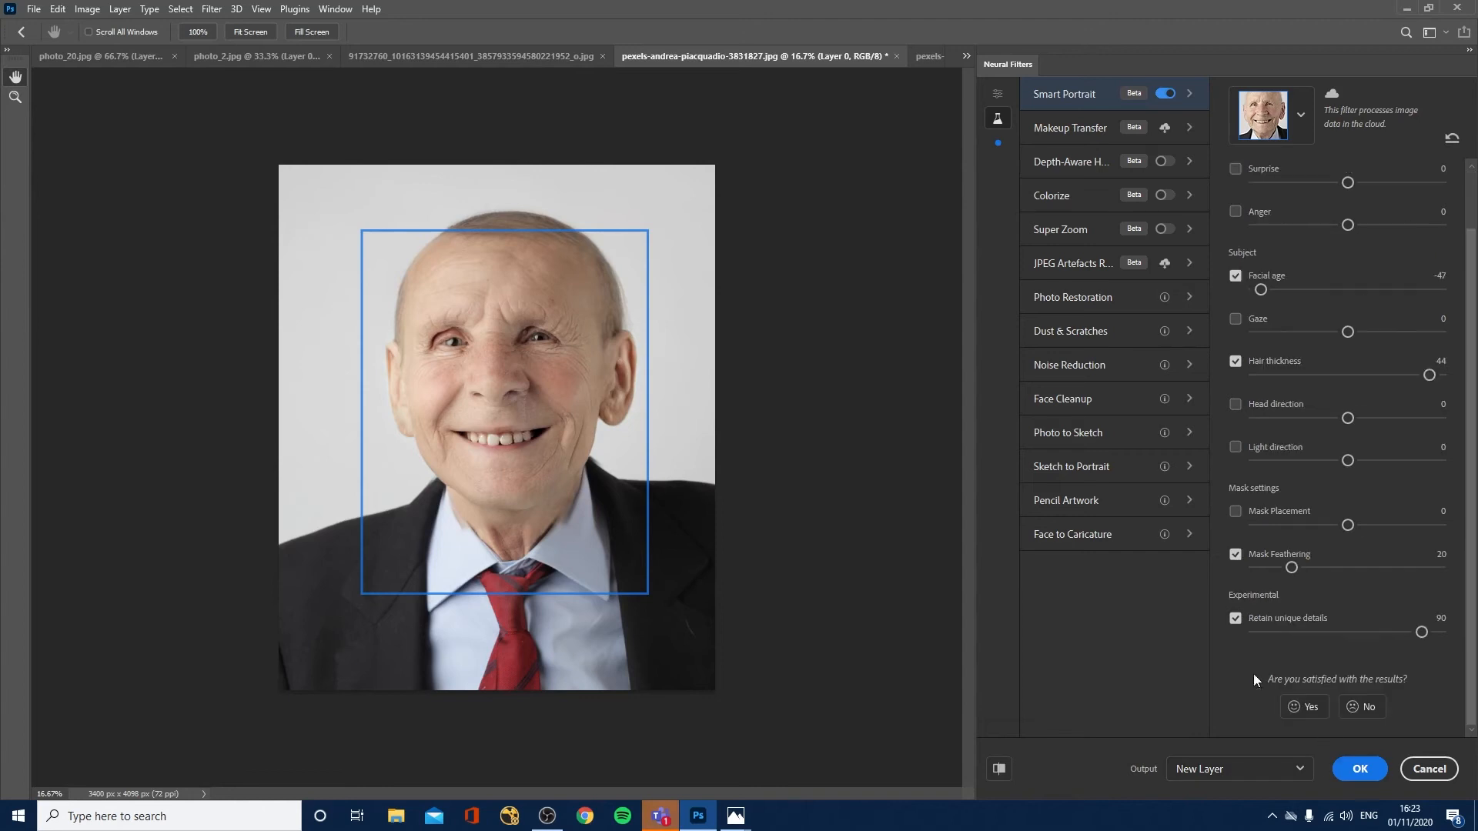
# Apply the Smart Portrait changes to a new layer and toggle its visibility to compare it with the background
pyautogui.click(1360, 768)
pyautogui.click(1270, 660)
pyautogui.click(1270, 660)
pyautogui.click(1271, 660)
pyautogui.click(1271, 660)
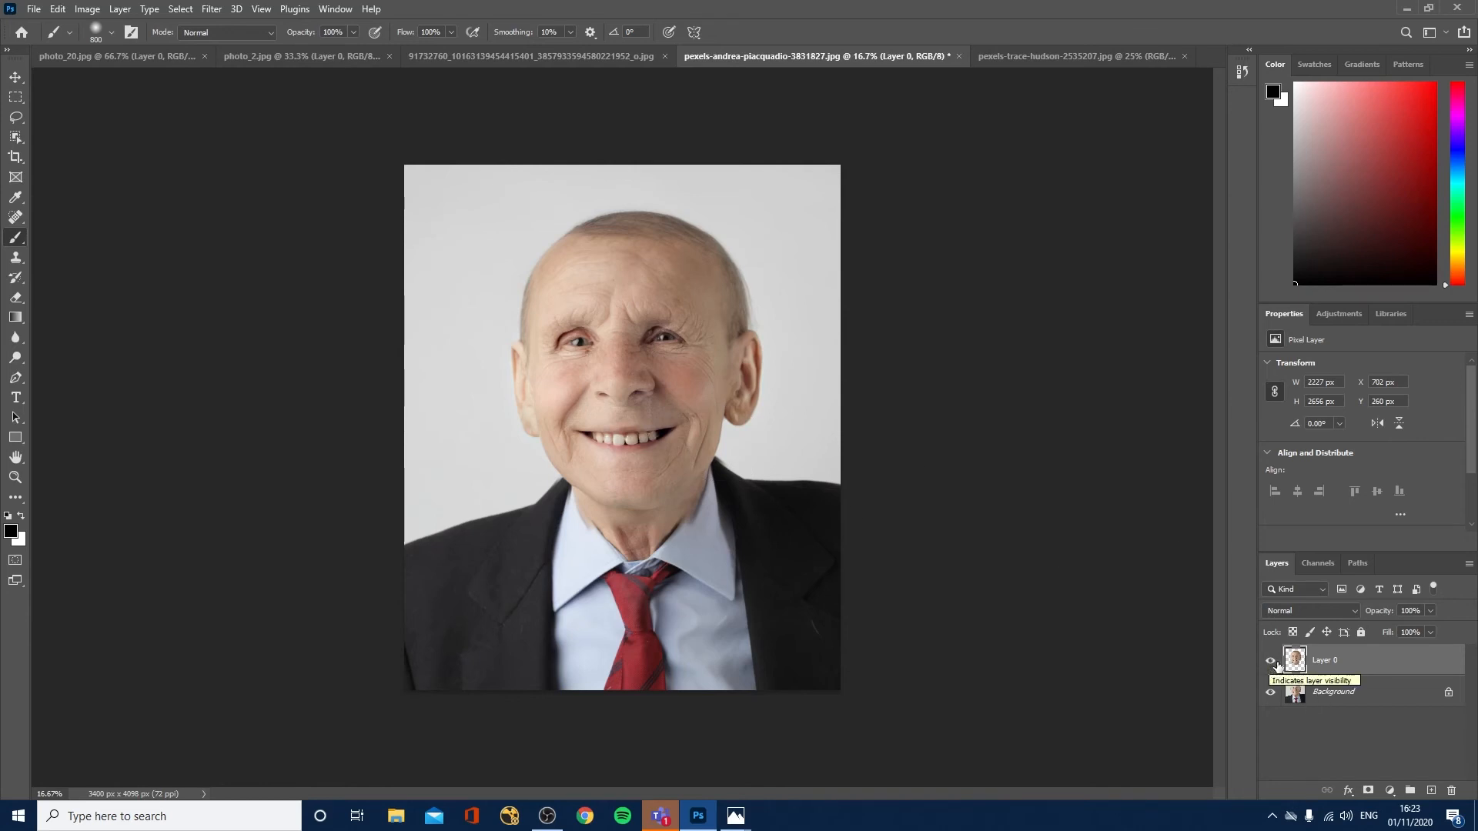
pyautogui.click(1271, 660)
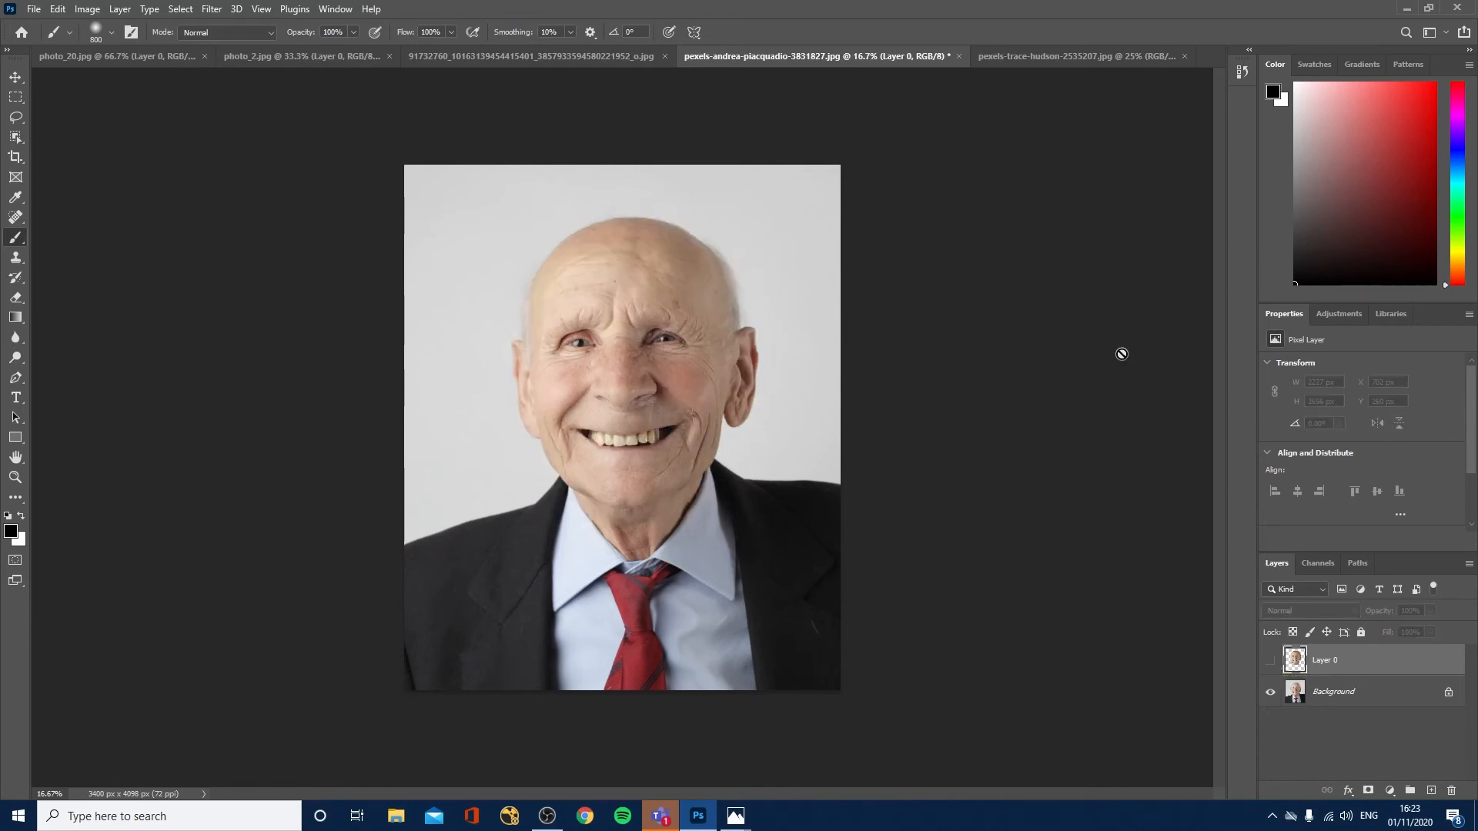
# Switch to the beach photo with the sea rock and enable the Depth-Aware Haze beta neural filter
pyautogui.click(1037, 59)
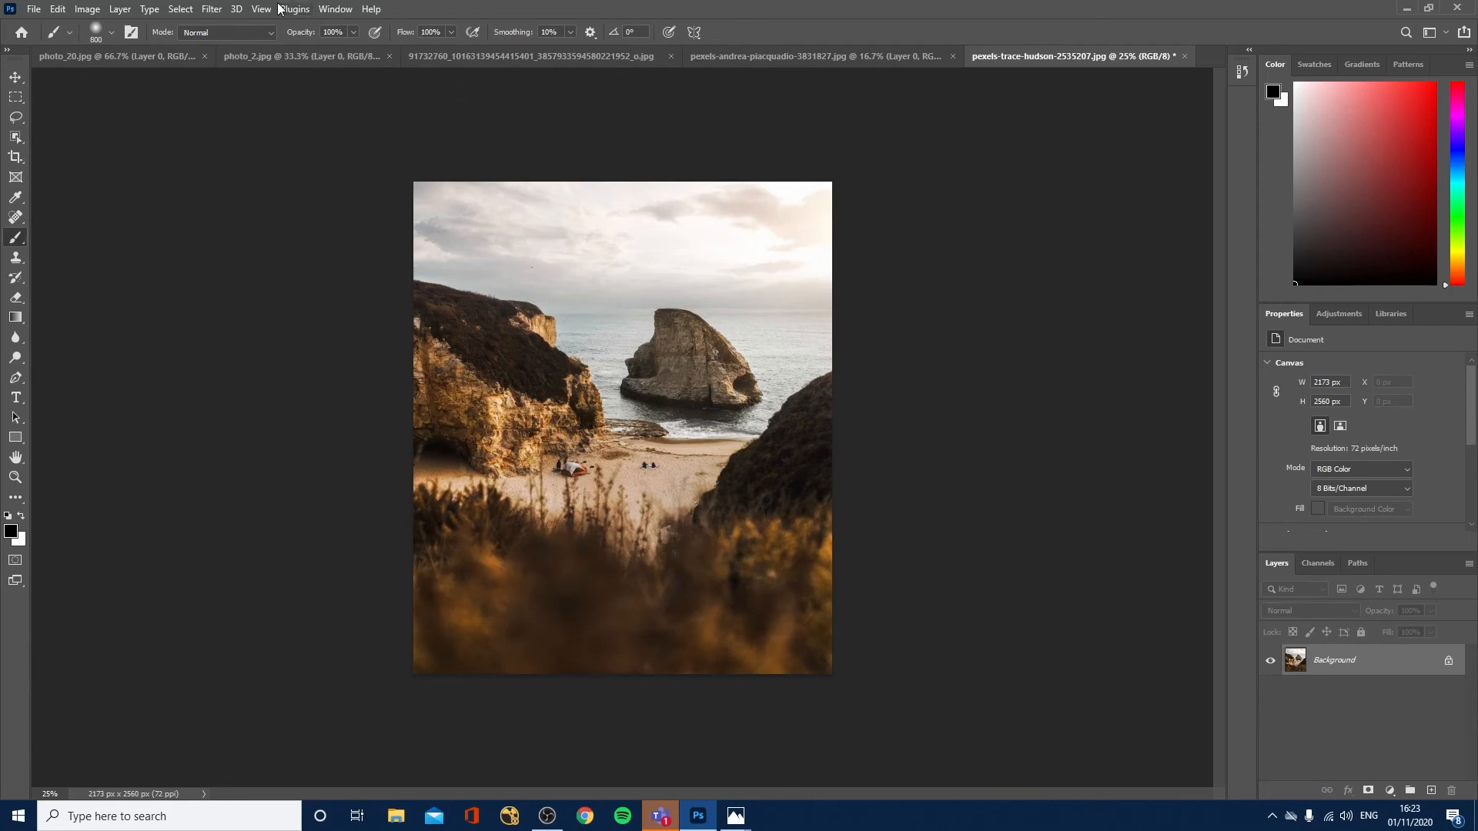
pyautogui.click(210, 9)
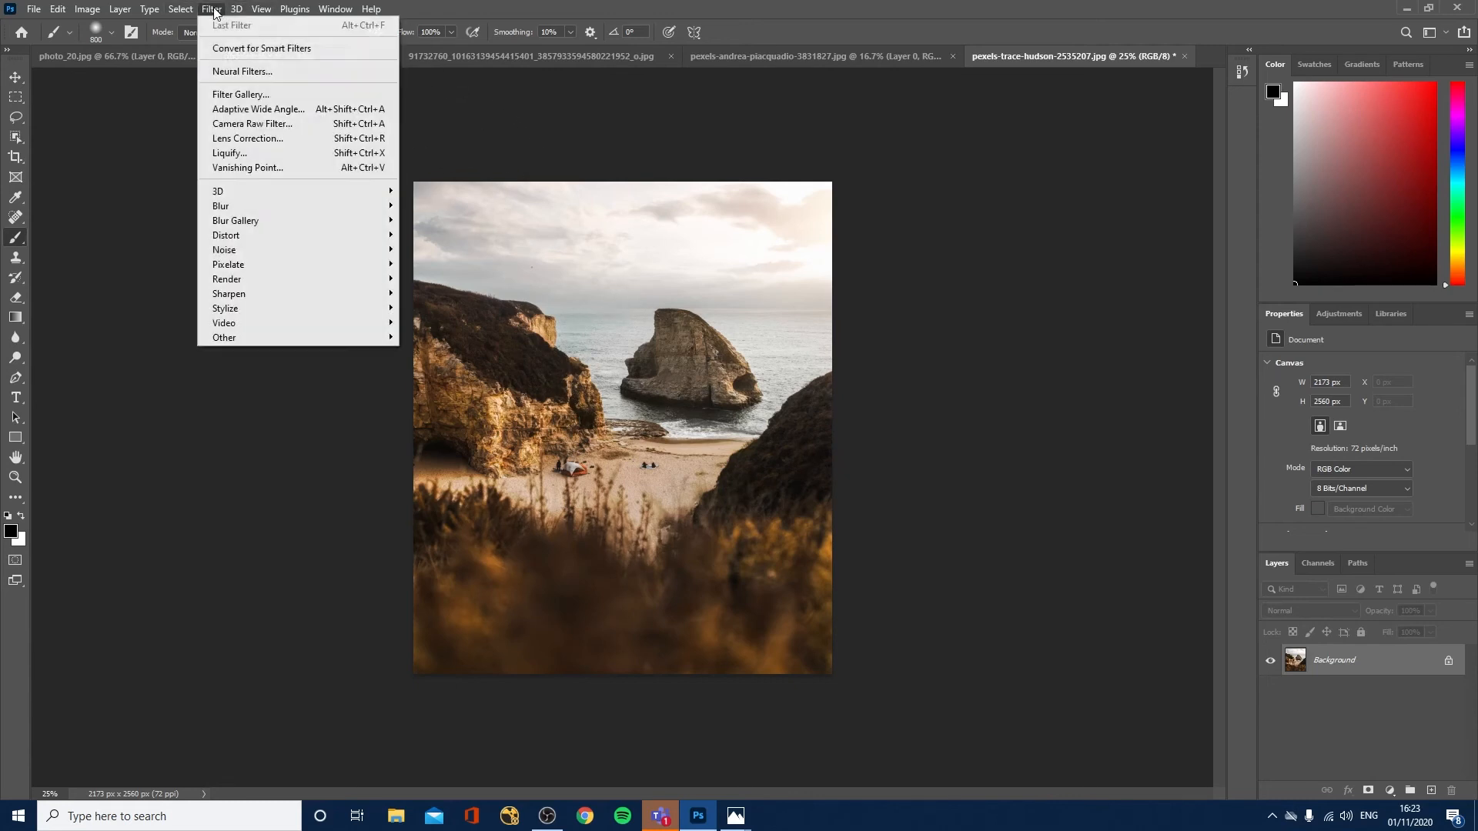
pyautogui.click(231, 69)
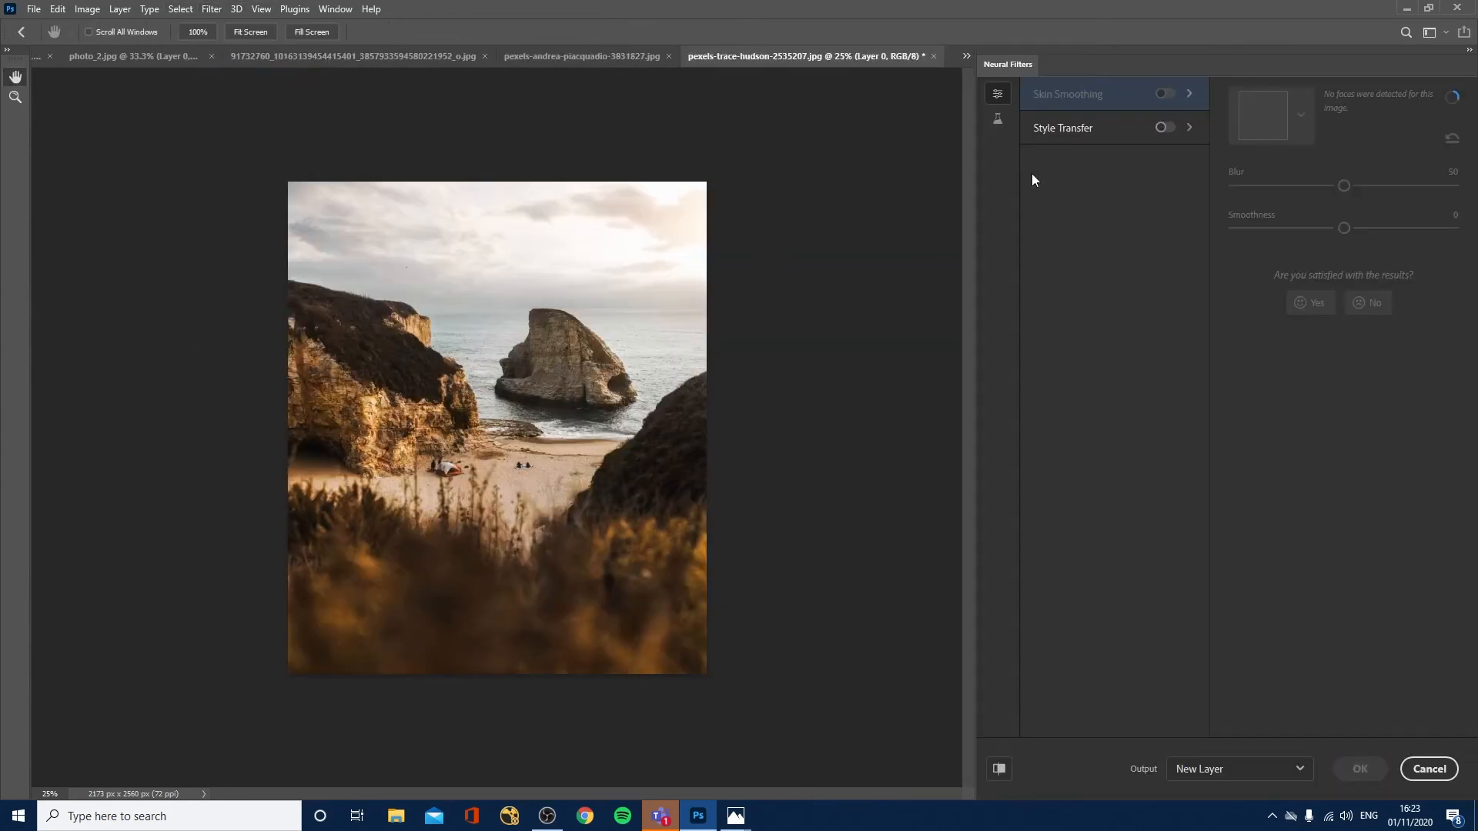
pyautogui.click(998, 119)
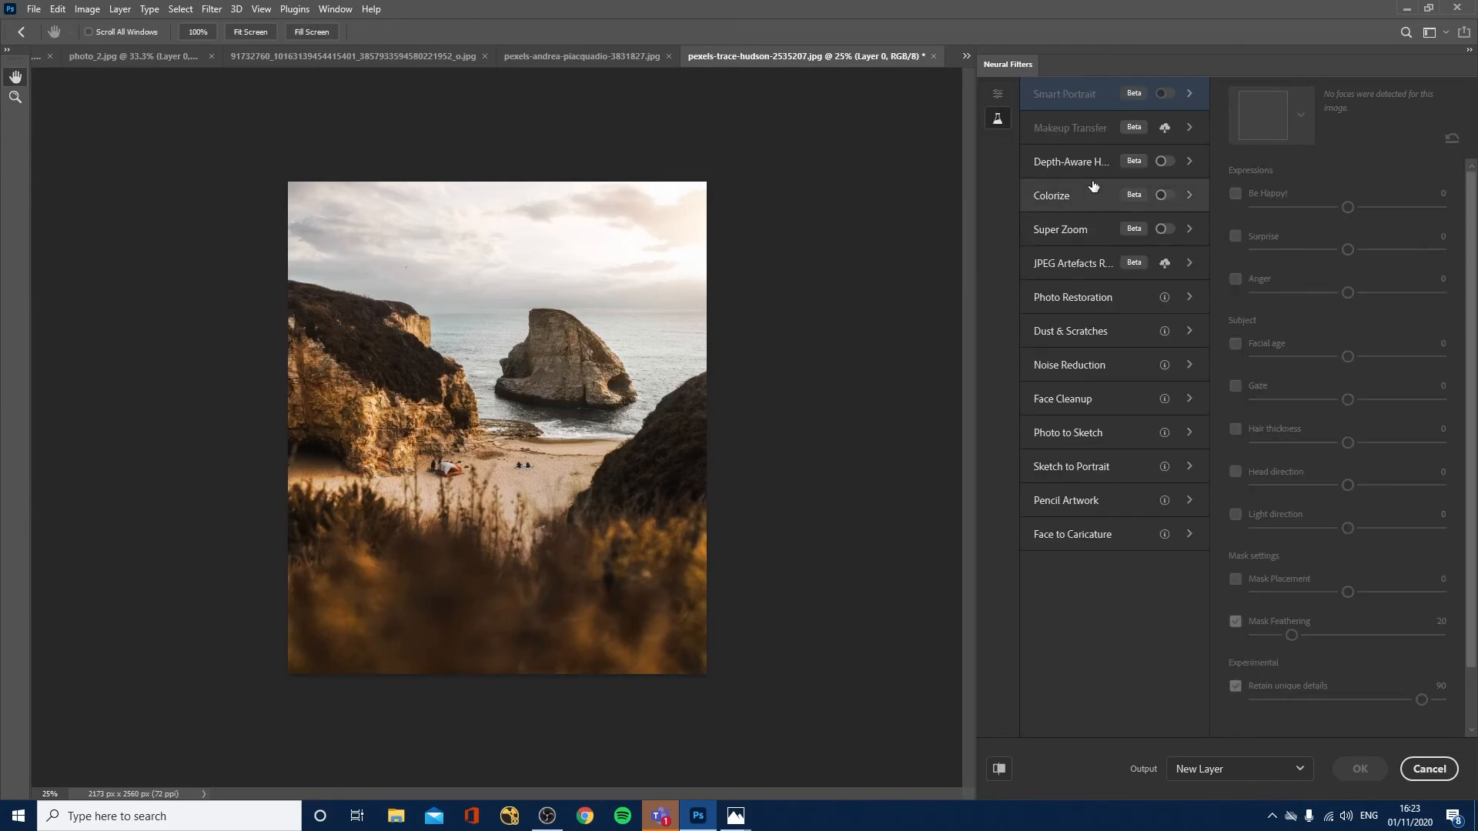
pyautogui.click(1164, 162)
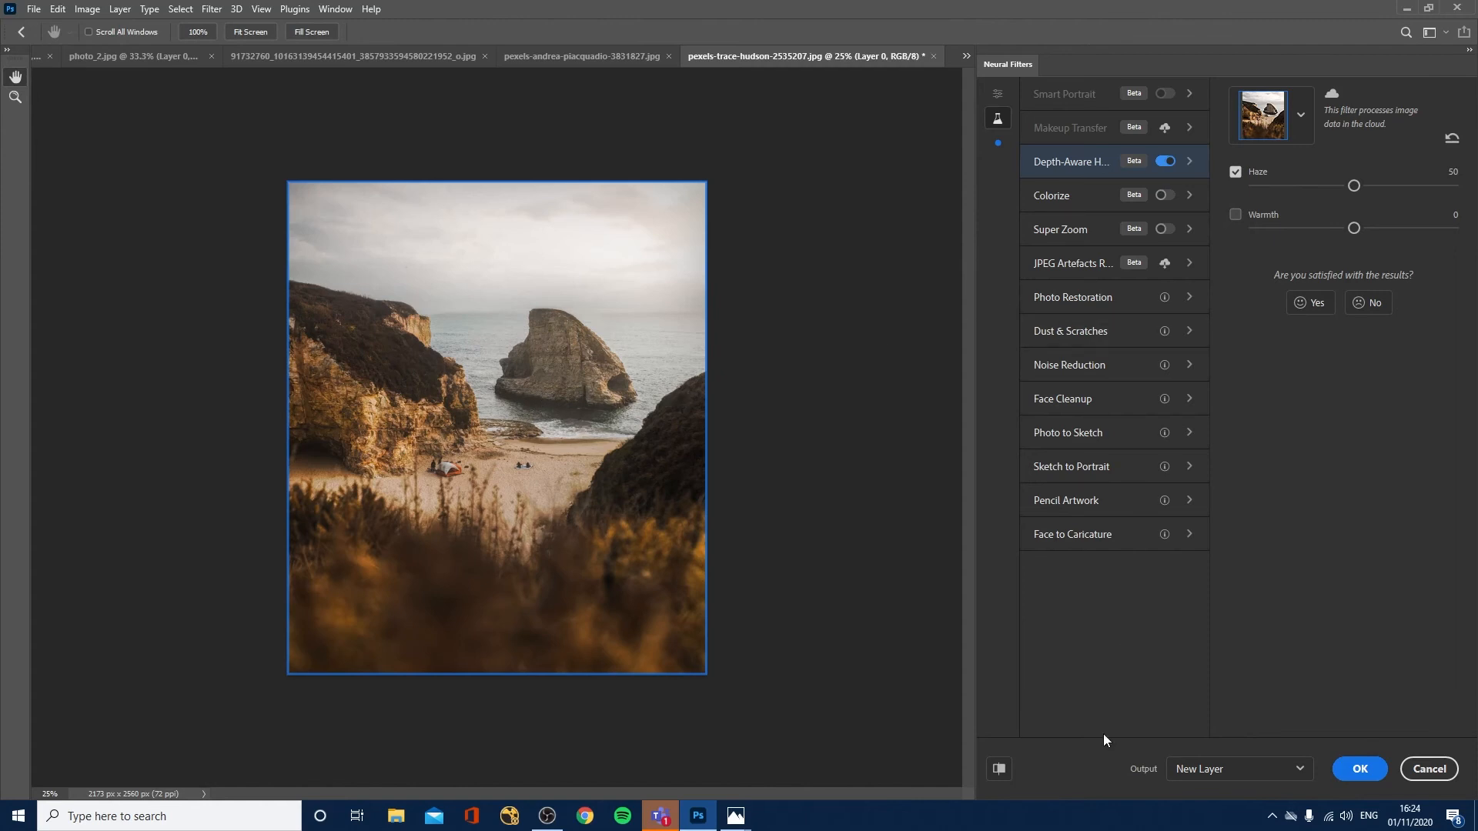
# Compare the beach photo with and without the haze effect by toggling the filter preview
pyautogui.click(1000, 769)
pyautogui.click(999, 769)
pyautogui.click(999, 769)
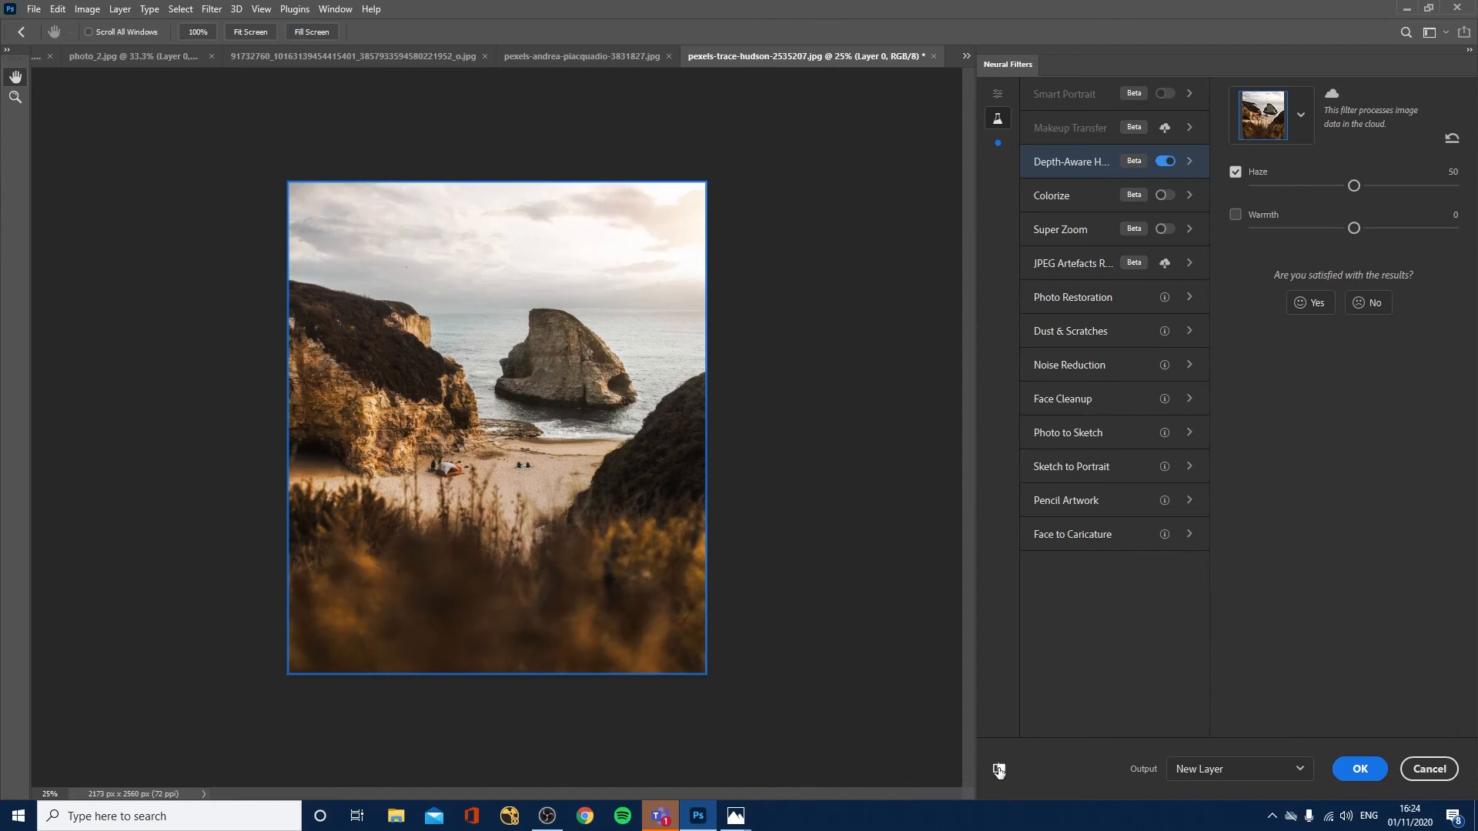
# Turn the filter preview back on, try a haze warmth of 21, and set Warmth to -36 on the beach photo
pyautogui.click(999, 768)
pyautogui.click(1397, 228)
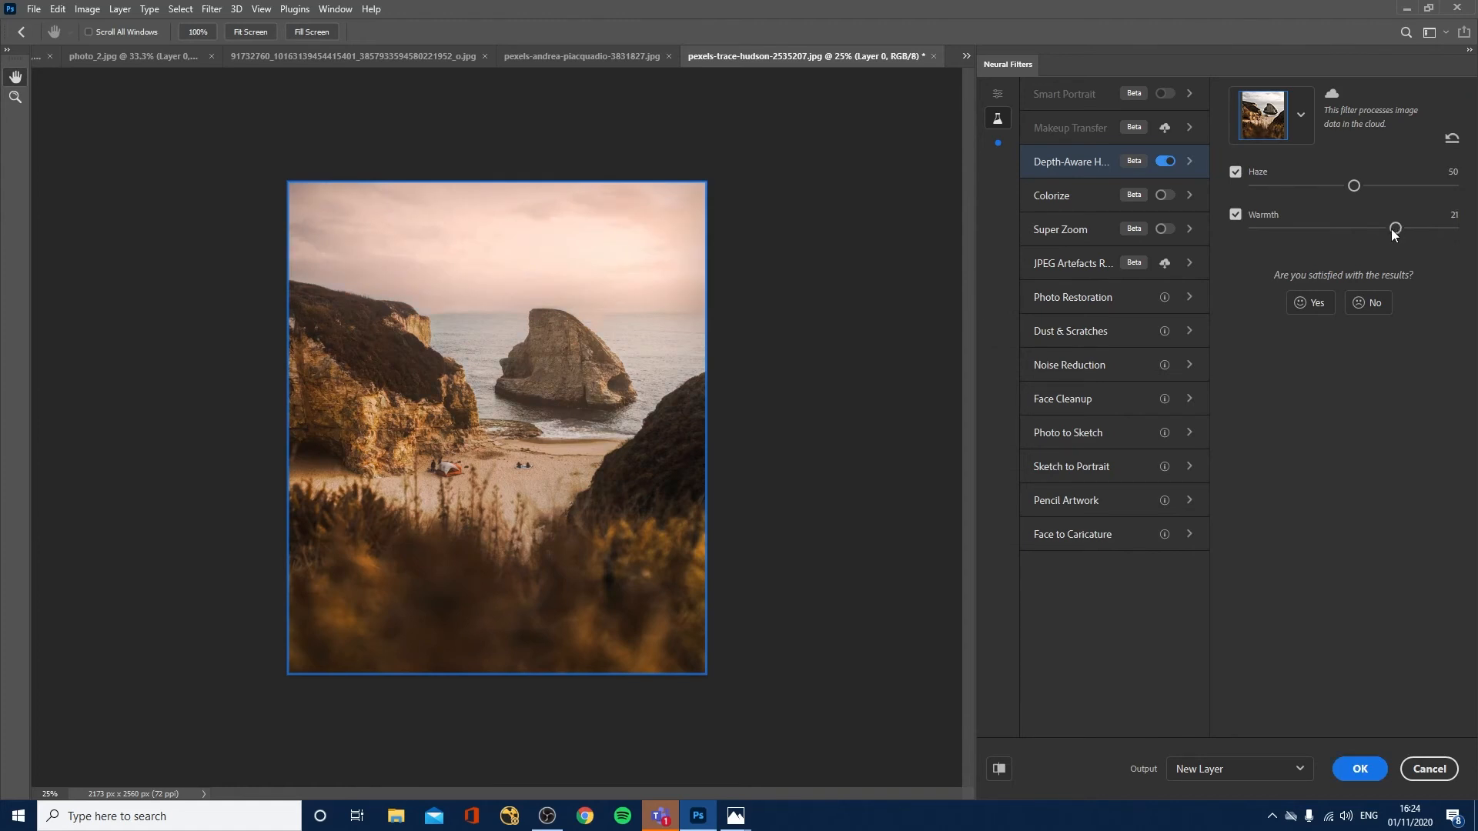
pyautogui.click(1319, 228)
pyautogui.click(1305, 229)
pyautogui.click(1282, 229)
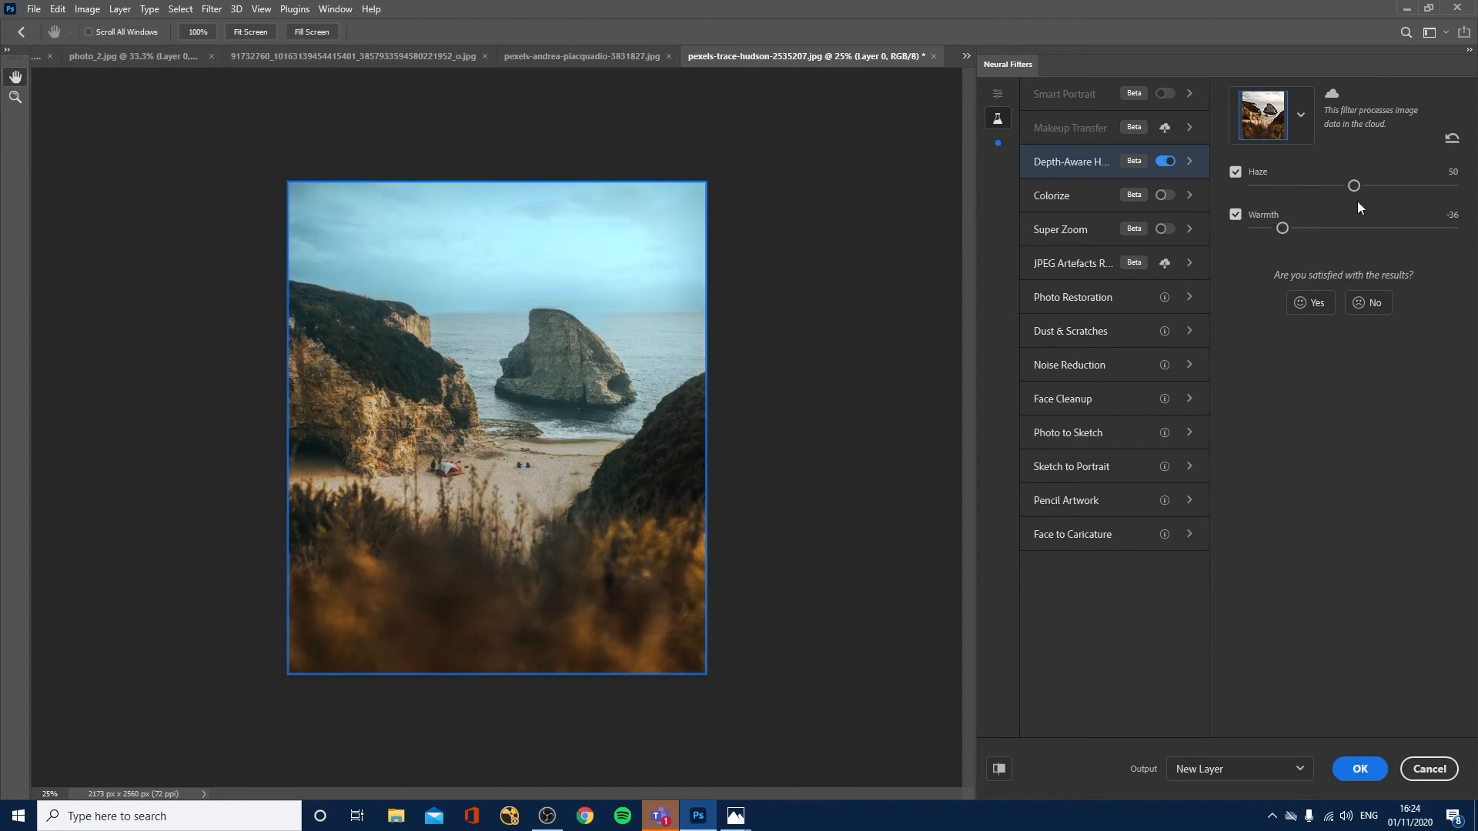
# Raise the Haze amount to 88 and toggle the preview to compare the result with the original beach photo
pyautogui.click(1409, 185)
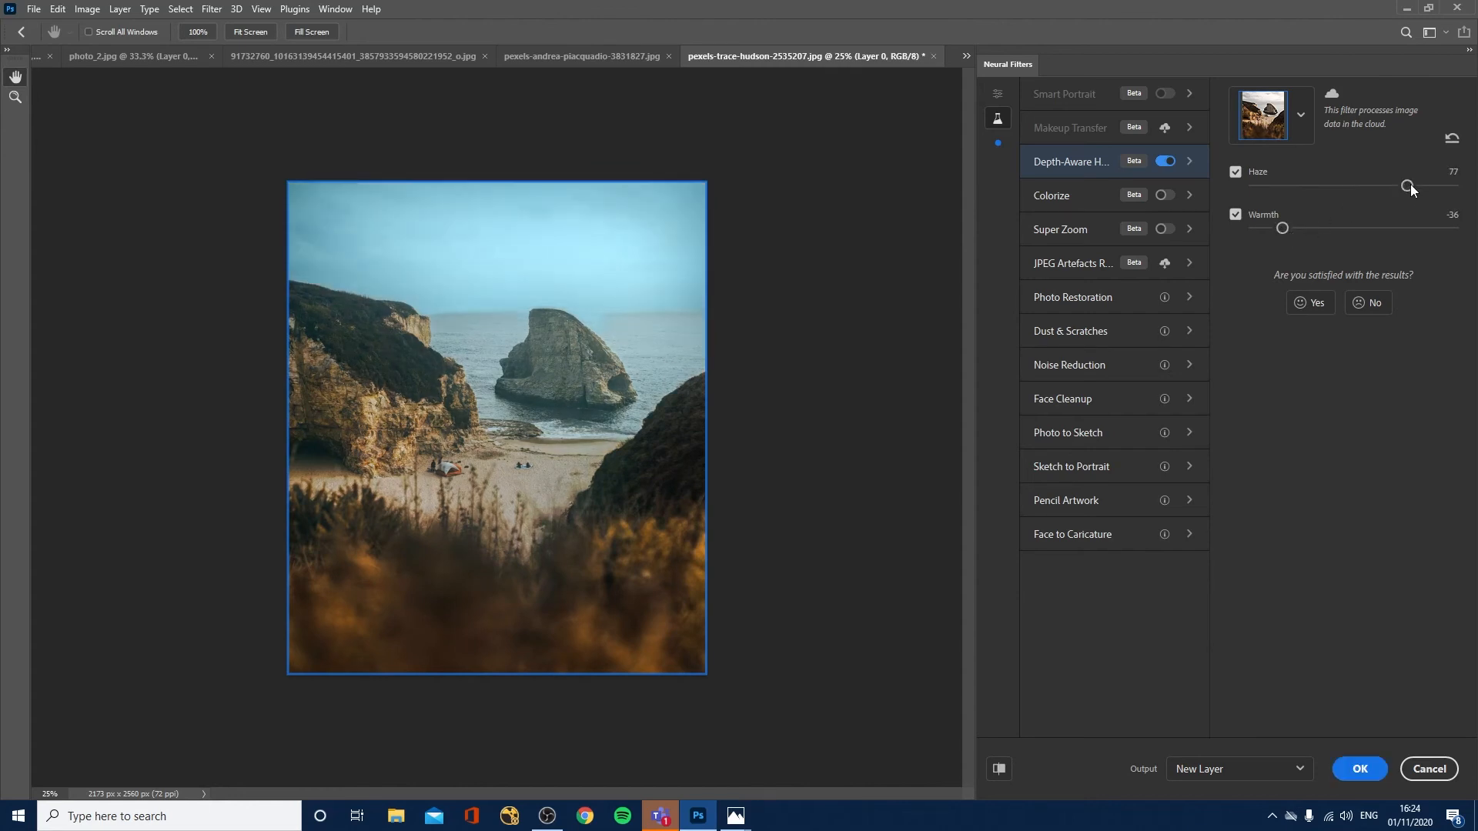
pyautogui.click(1433, 185)
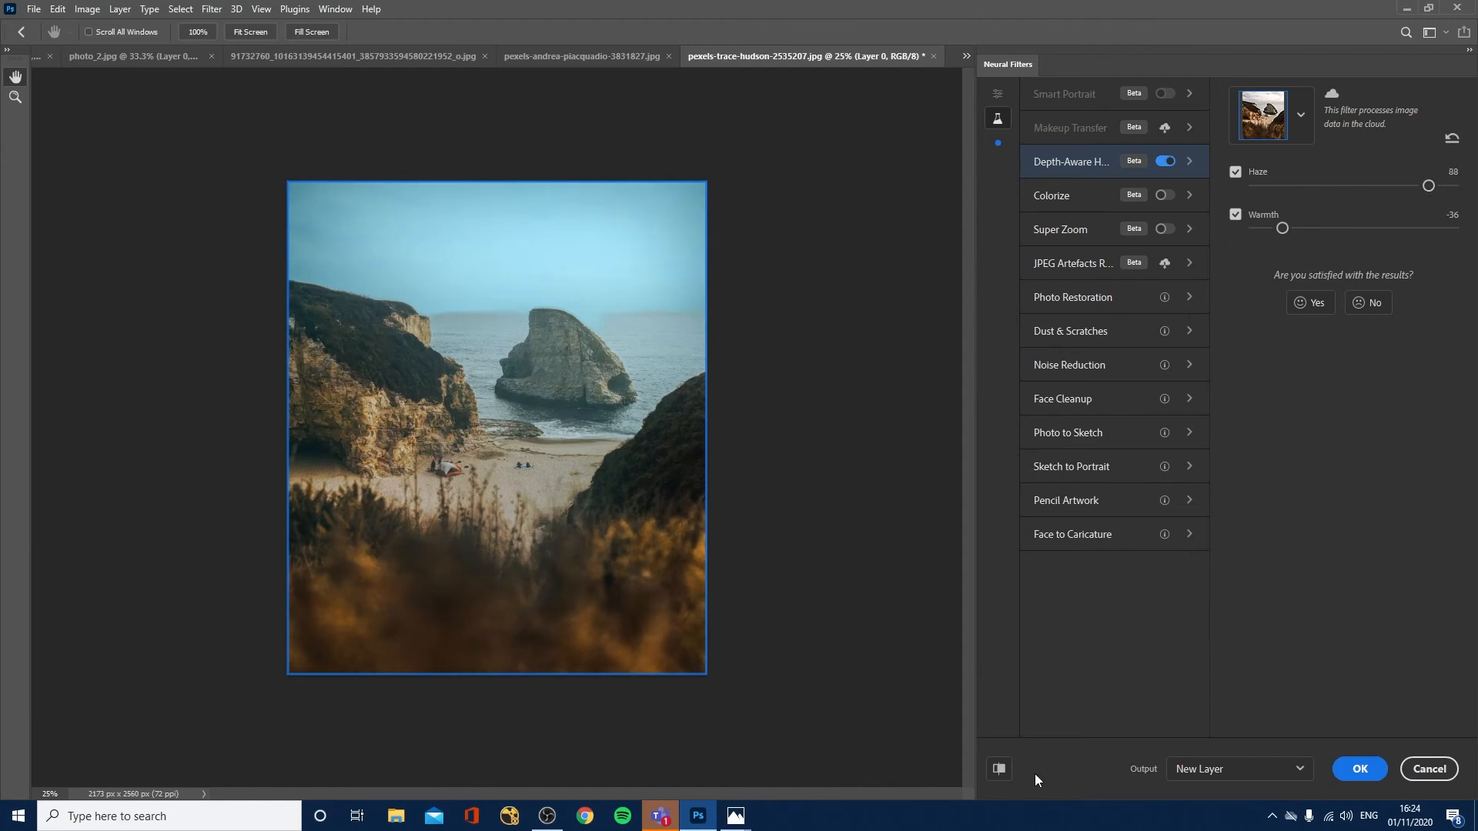
pyautogui.click(994, 777)
pyautogui.click(994, 777)
pyautogui.click(994, 777)
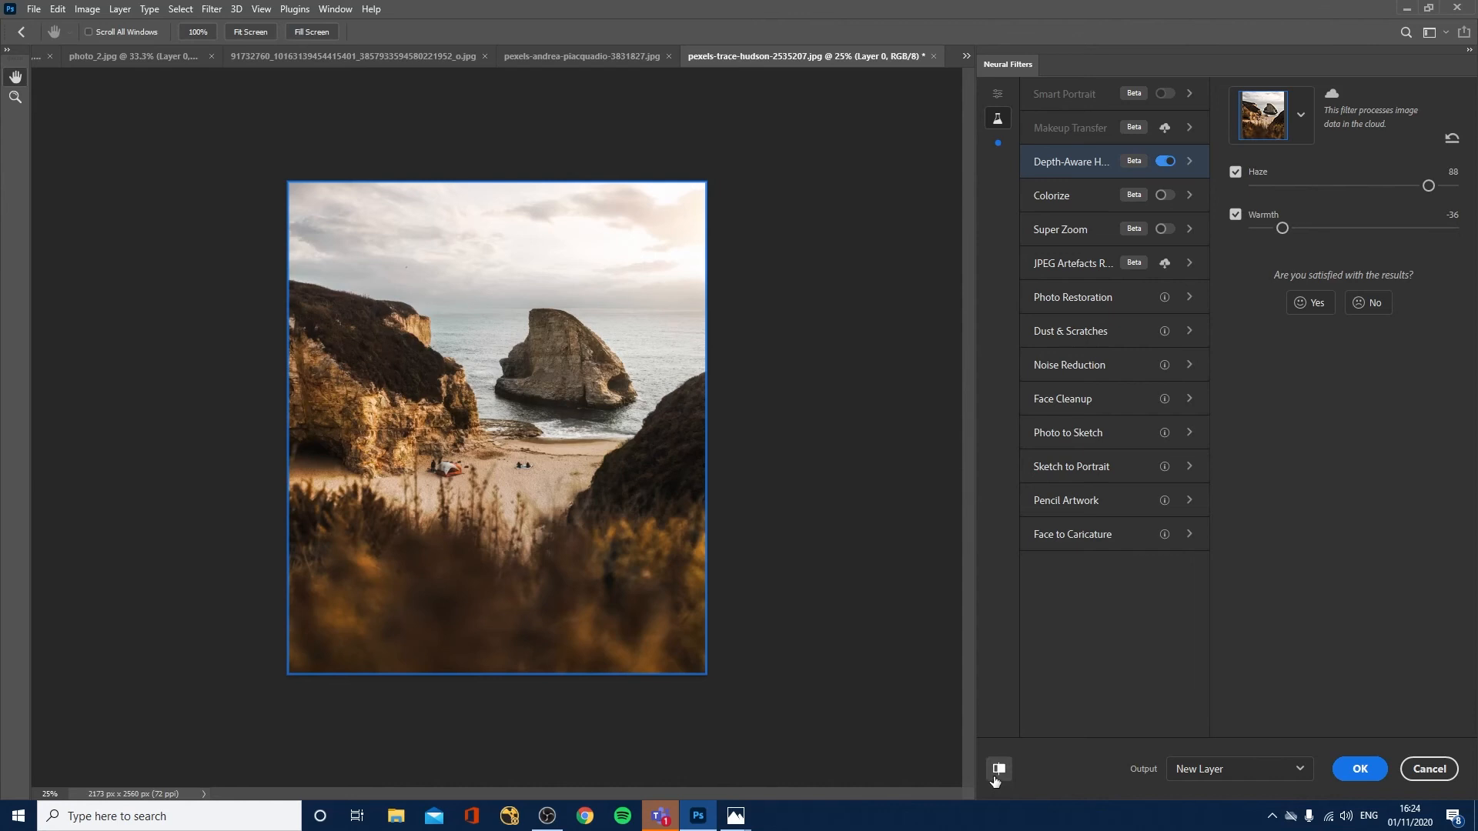
pyautogui.click(994, 778)
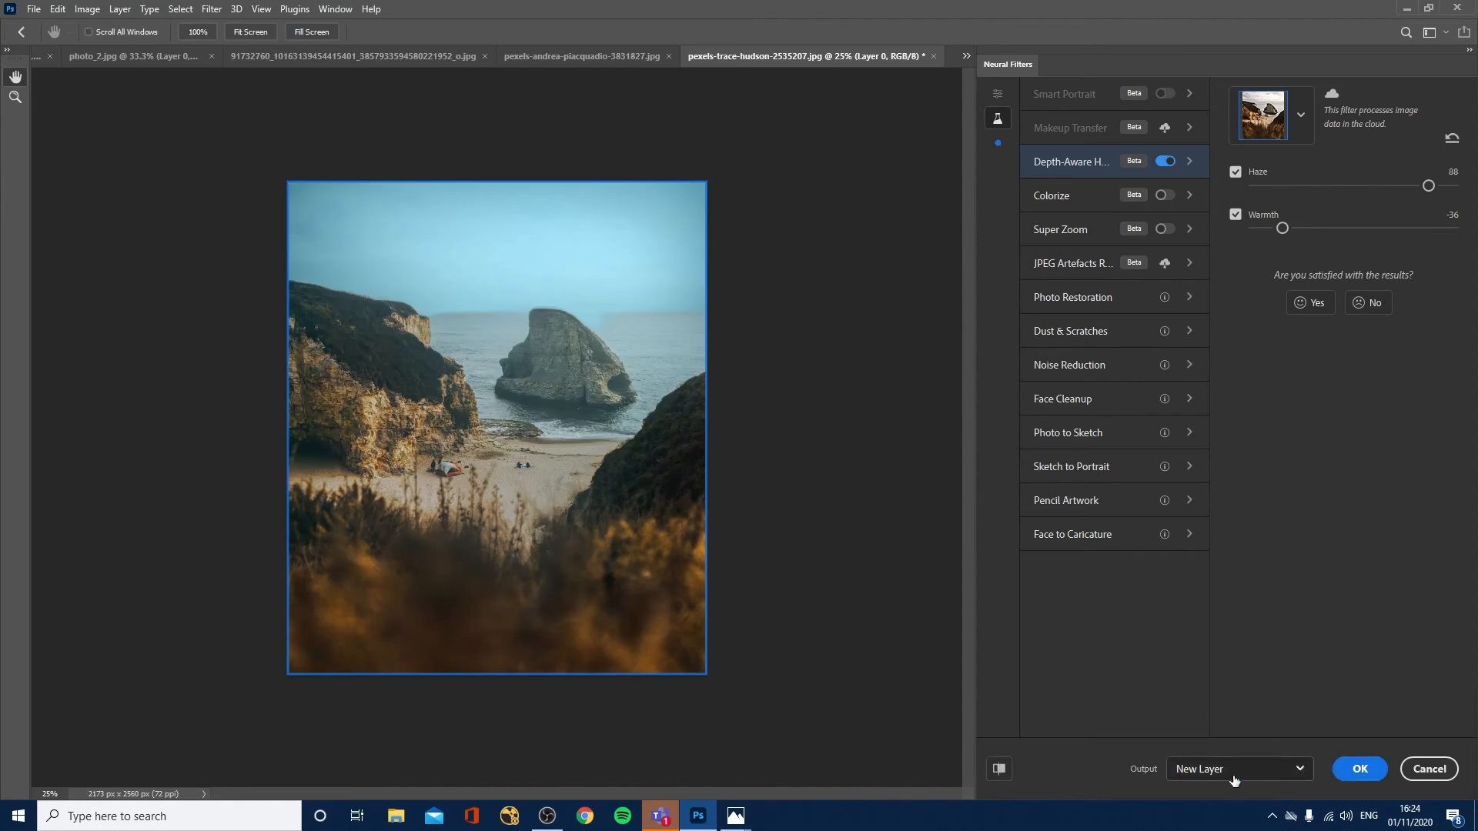
# Apply the Depth-Aware Haze filter with its output set to a new layer
pyautogui.click(1263, 776)
pyautogui.click(1361, 714)
pyautogui.click(1358, 770)
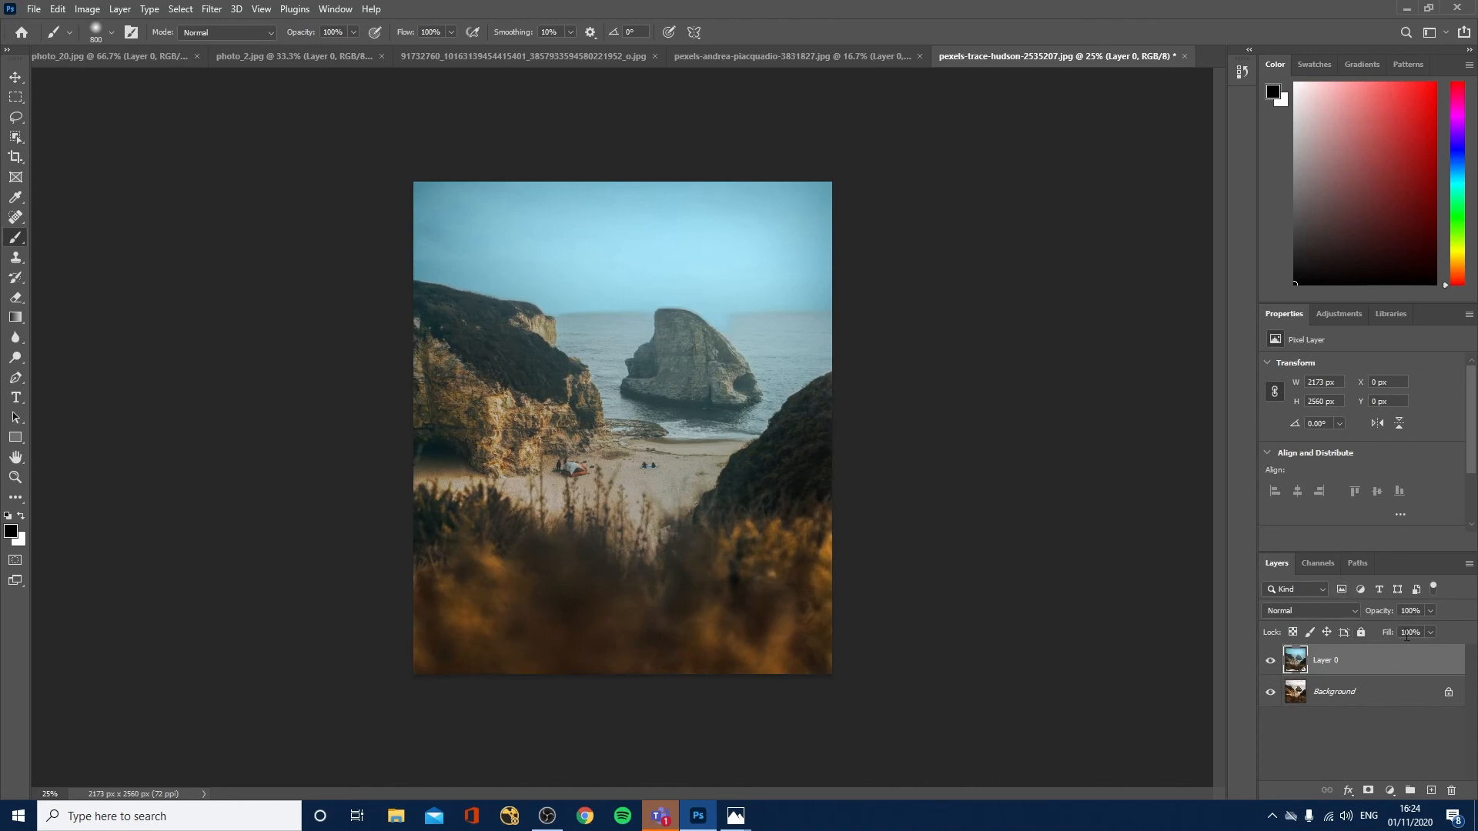
# Lower the haze layer's opacity and toggle the layer's visibility to compare it with the background
pyautogui.click(1429, 611)
pyautogui.click(1324, 746)
pyautogui.click(1270, 659)
pyautogui.click(1270, 660)
pyautogui.click(1270, 660)
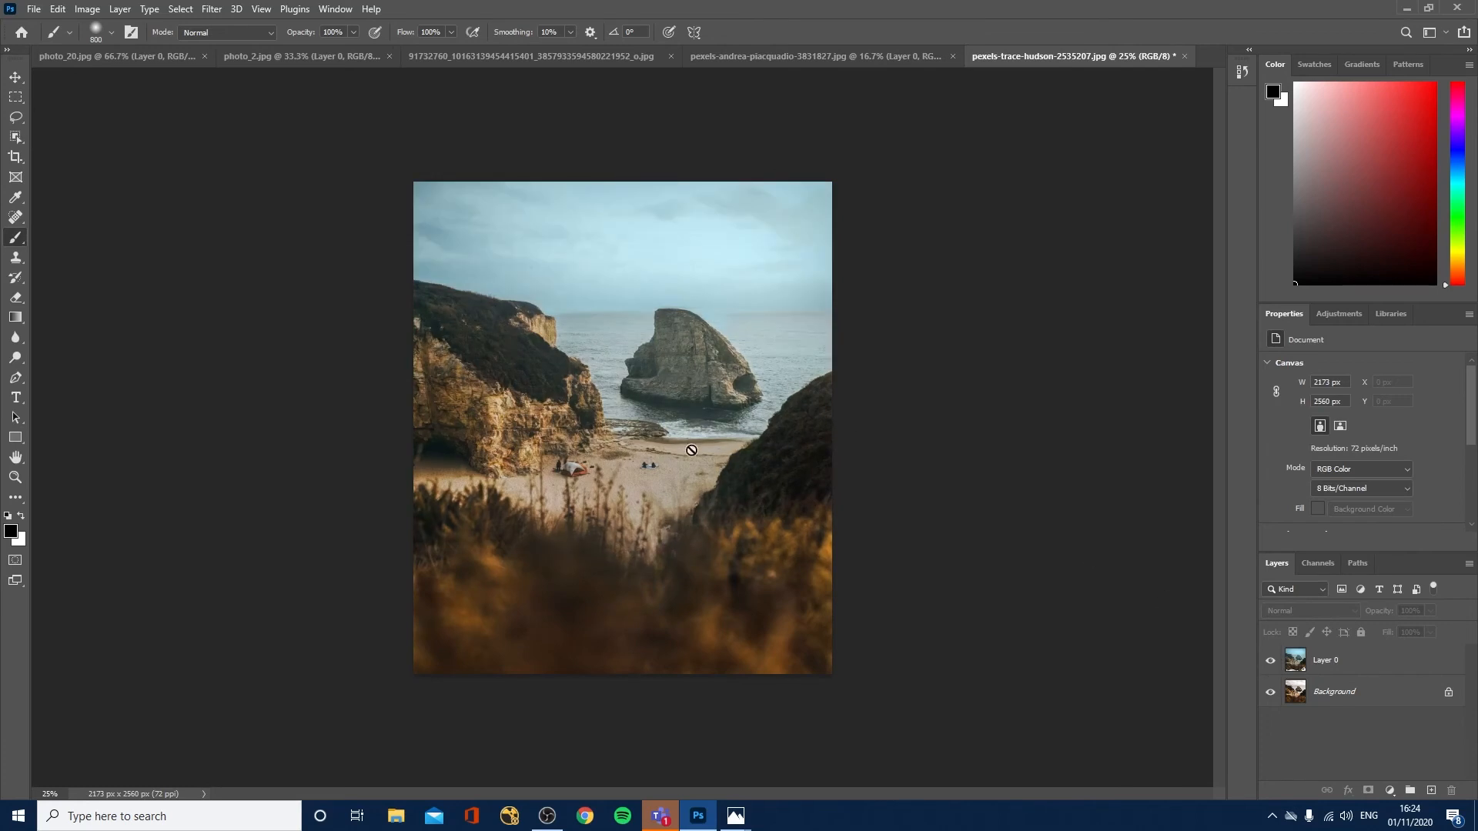
# Switch to the selfie of the man in shirt and tie, hide Layer 1, and select Layer 0
pyautogui.click(487, 49)
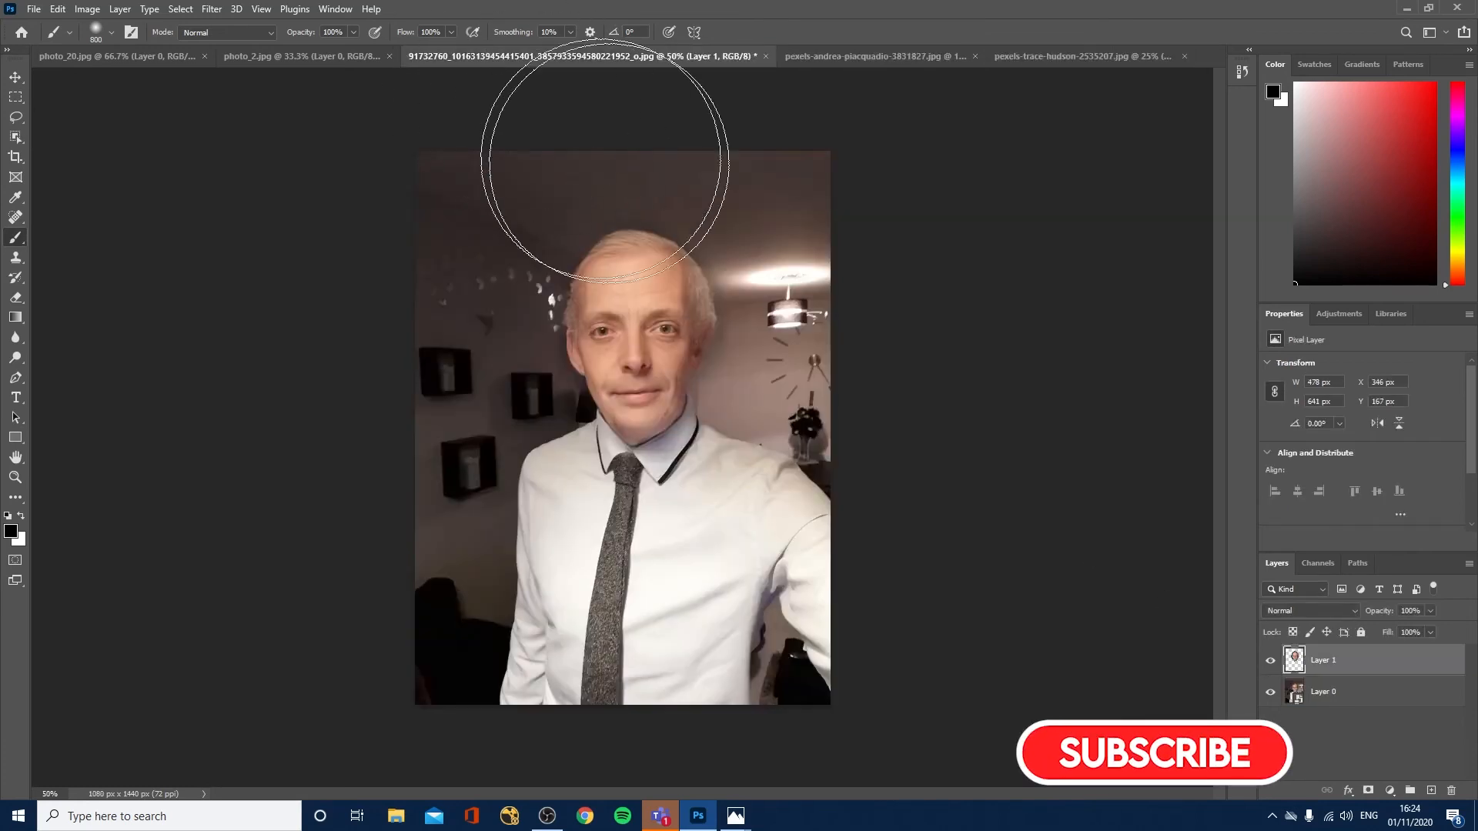
pyautogui.click(1270, 660)
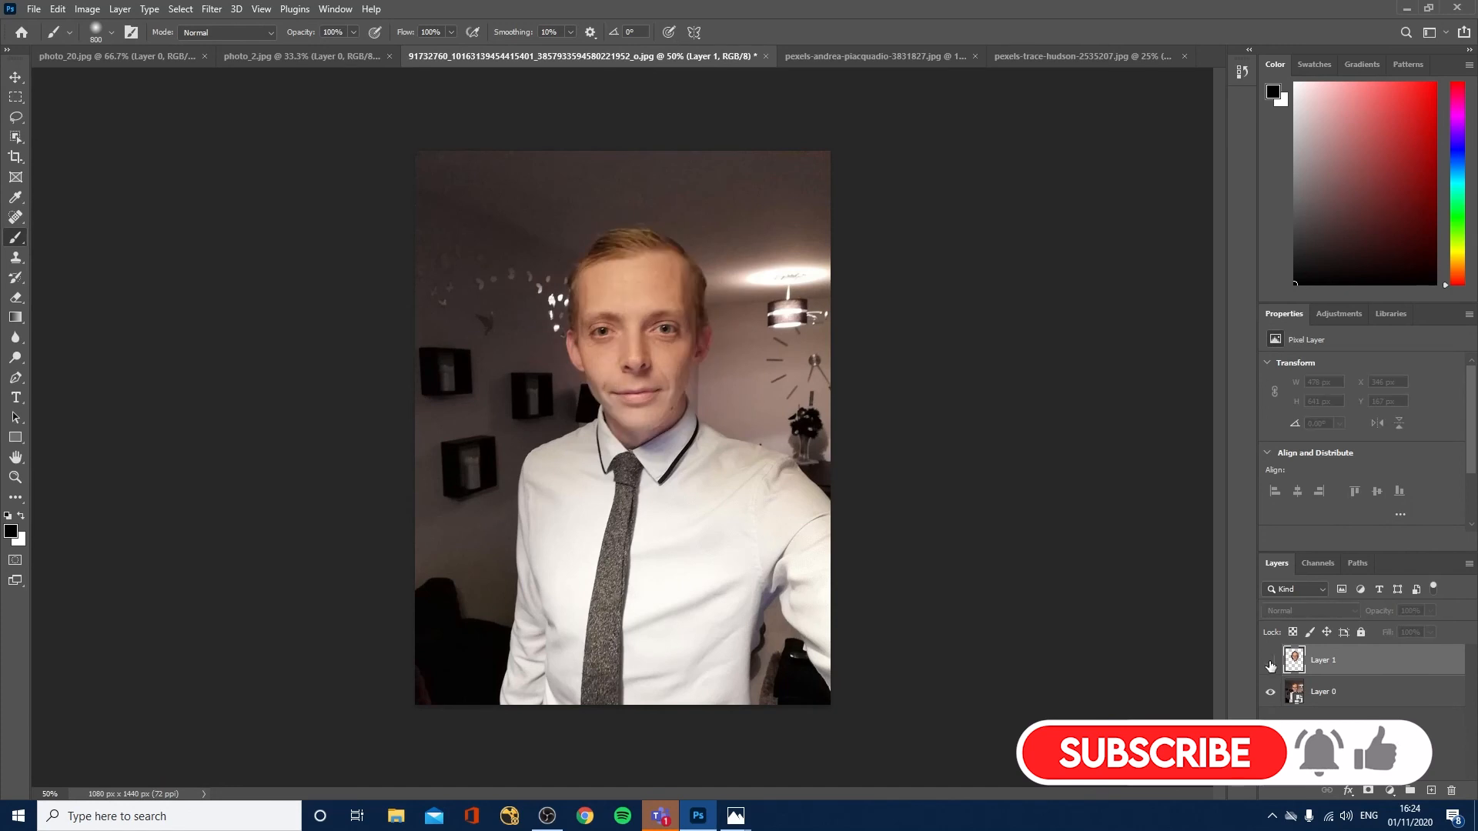
pyautogui.click(1348, 694)
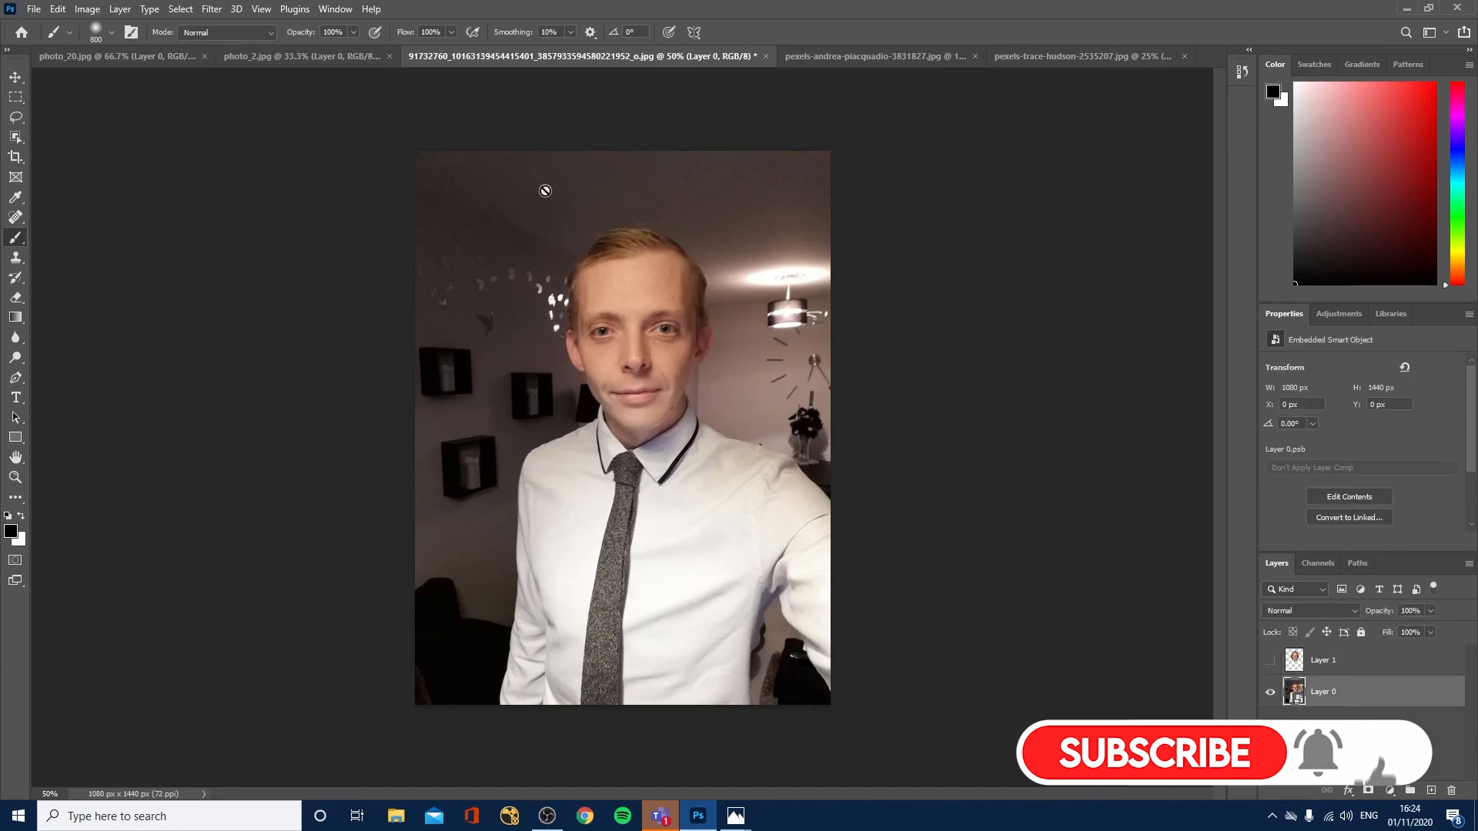
# Enable the Style Transfer neural filter on the original selfie layer and choose the Starry Night style from the full style list
pyautogui.click(211, 9)
pyautogui.click(245, 72)
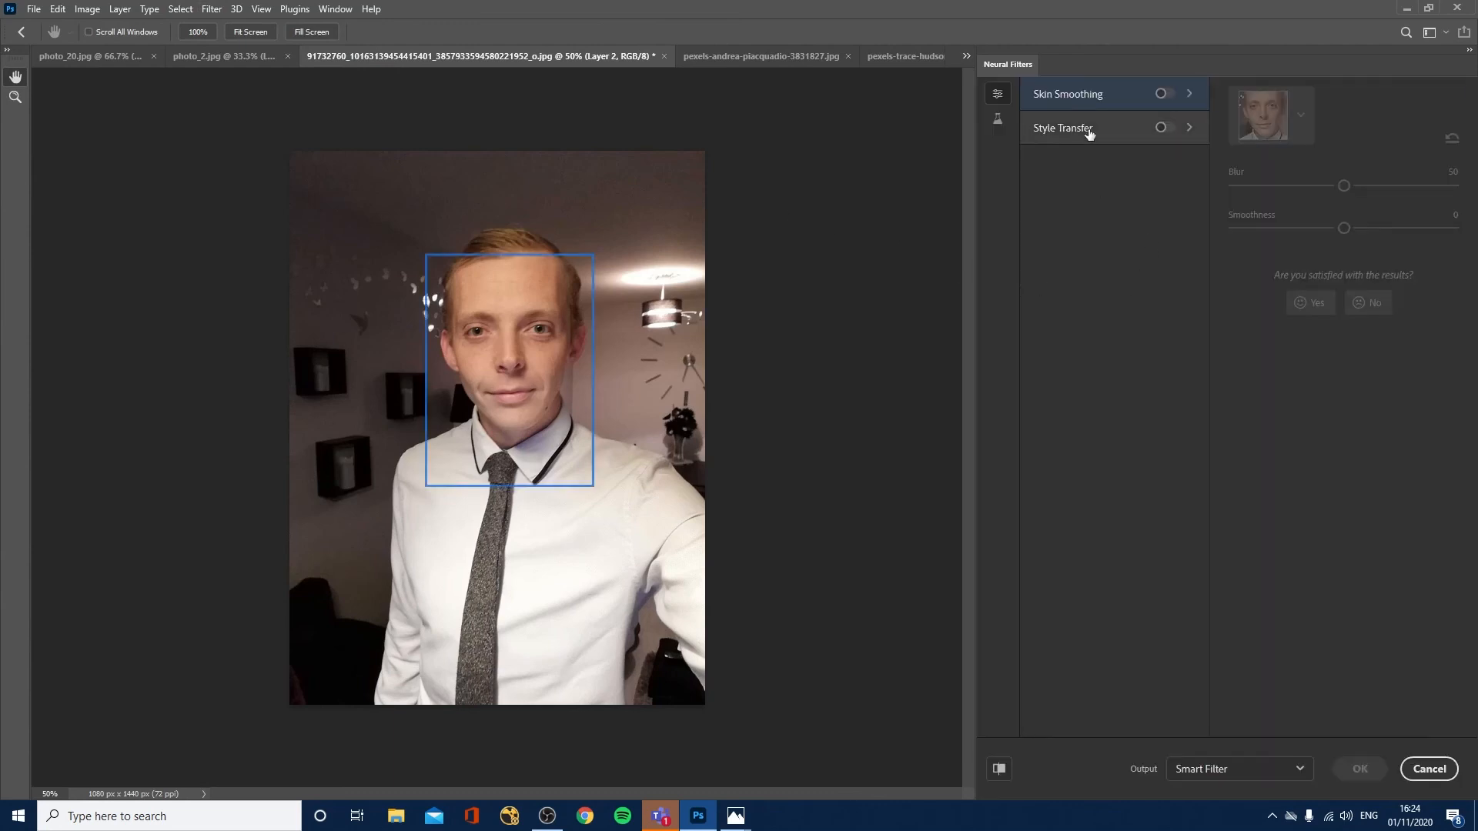
pyautogui.click(1161, 128)
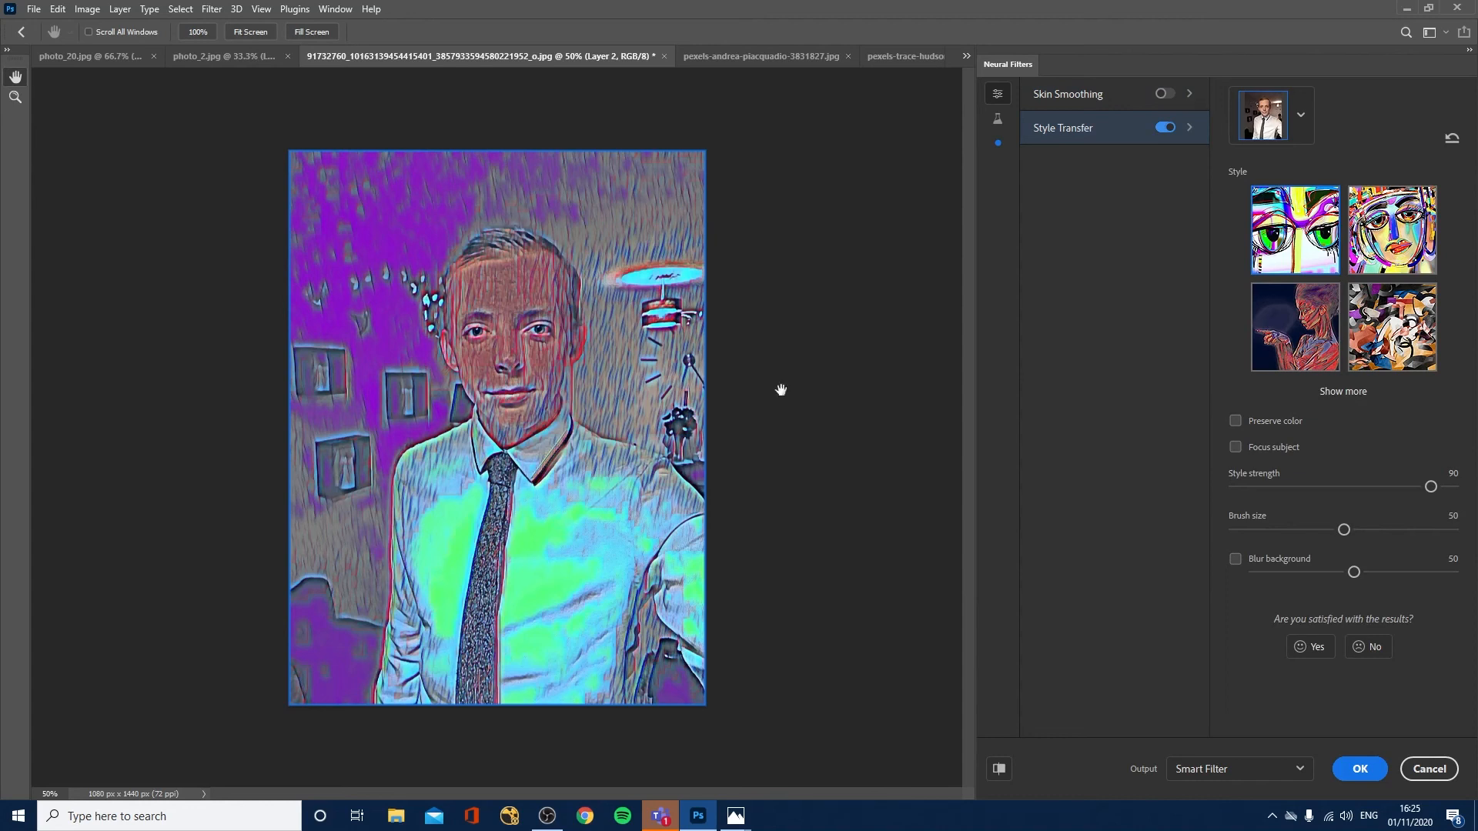
pyautogui.click(1350, 394)
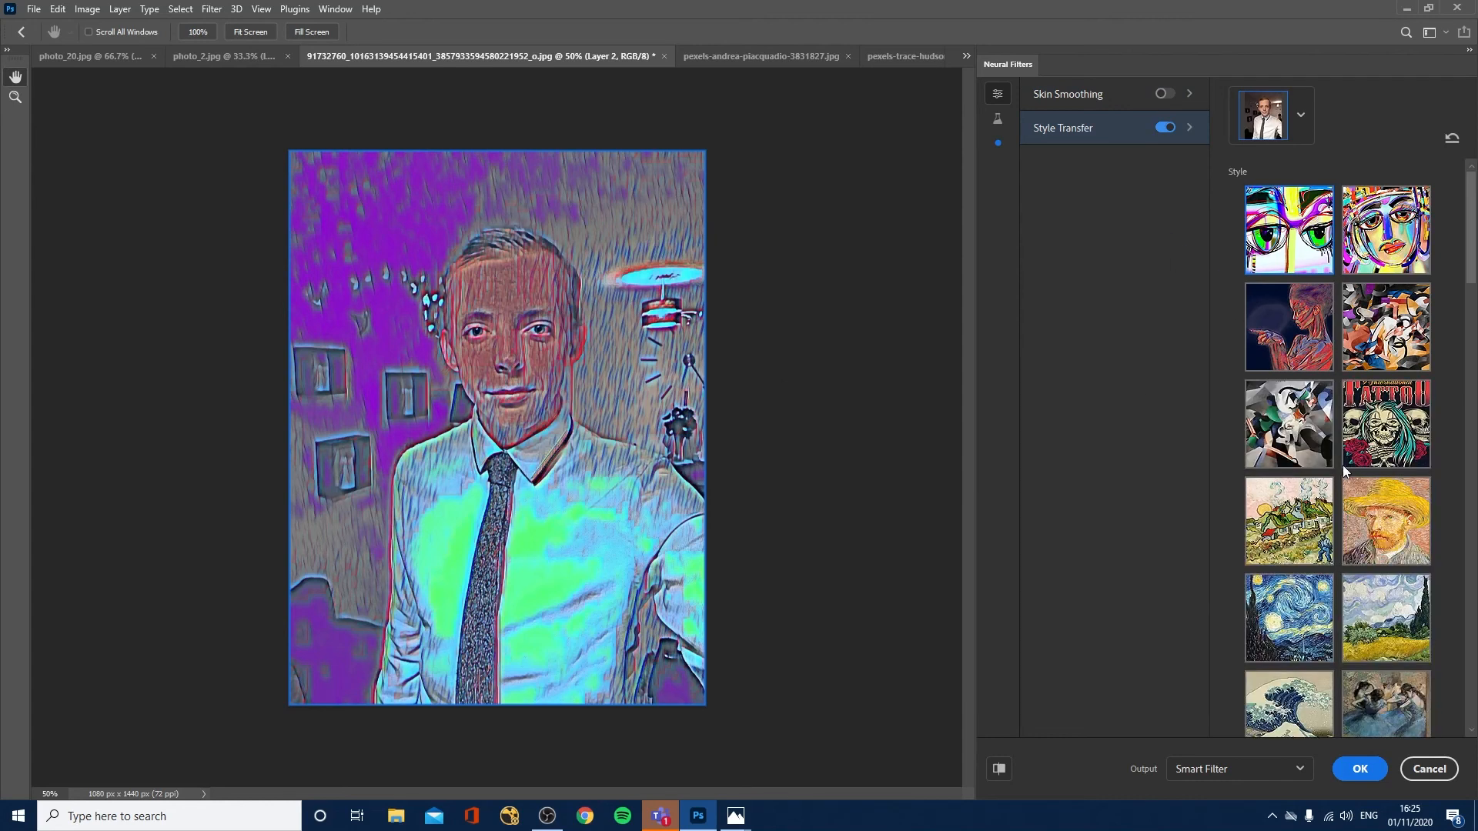
pyautogui.scroll(-3, 1342, 465)
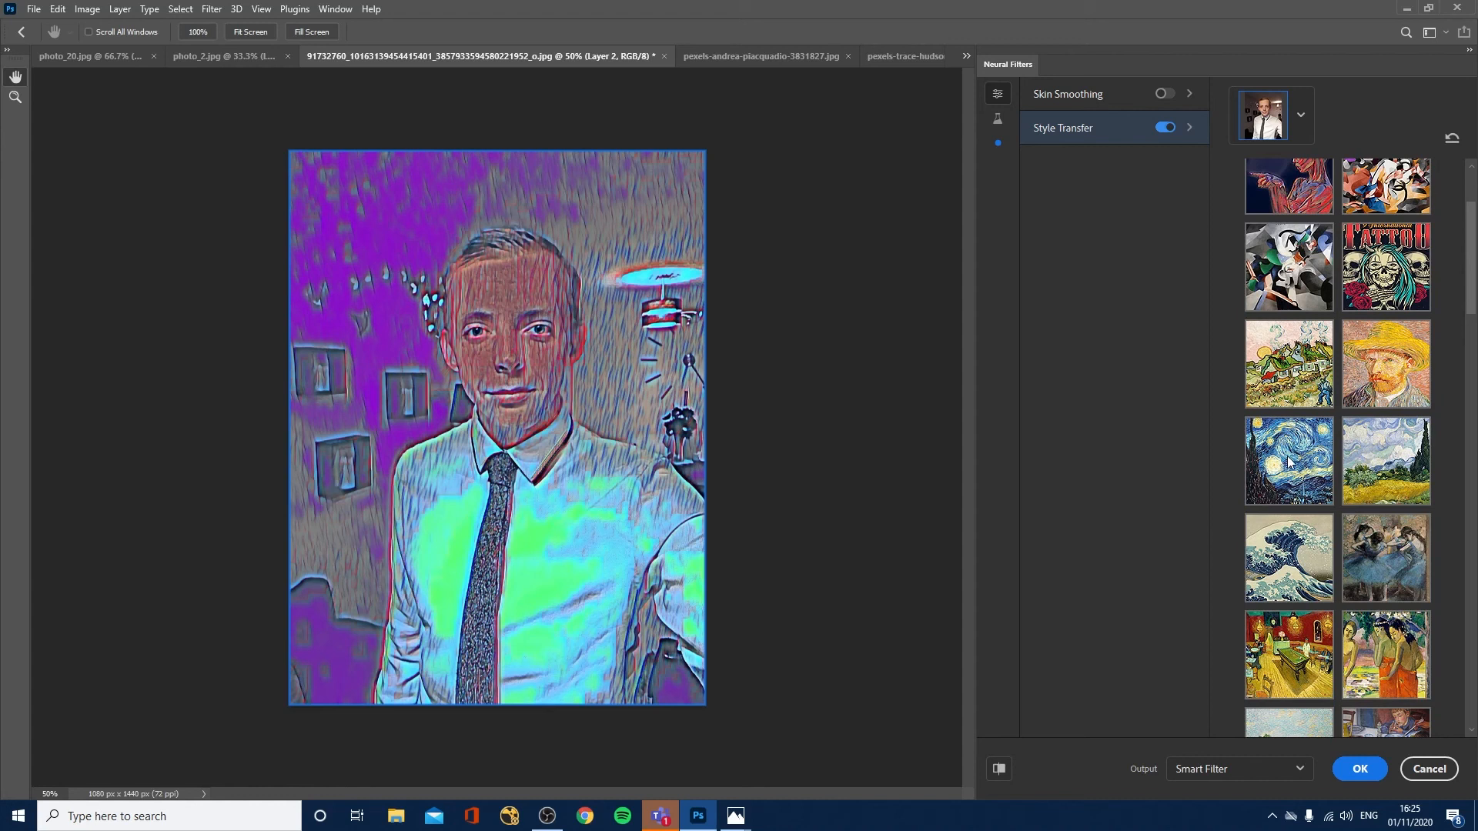
pyautogui.click(1293, 464)
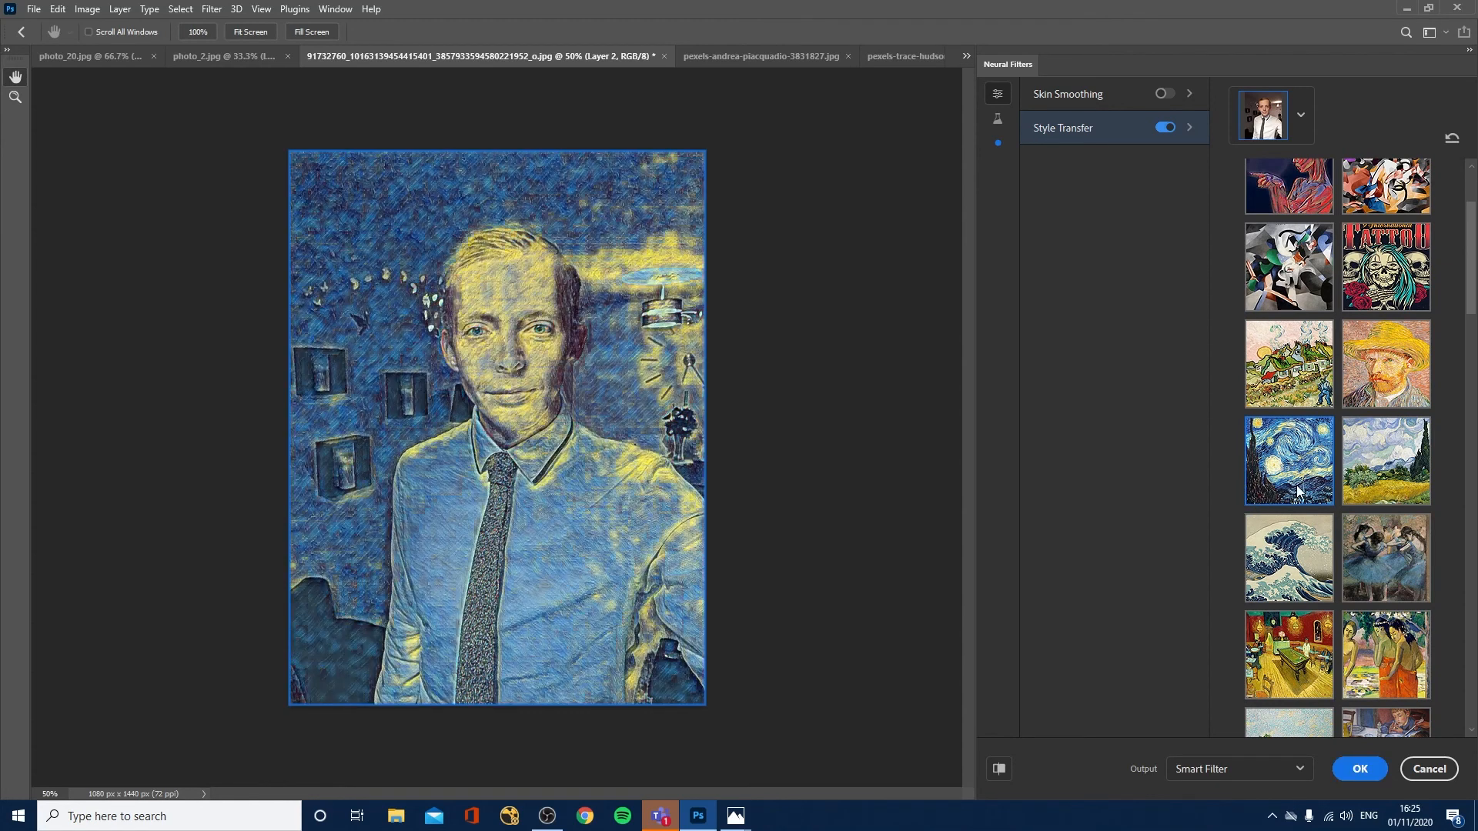
# Try different Style Transfer strengths and brush sizes, and settle on a style strength of 100 and a brush size of 96
pyautogui.scroll(-5, 1290, 501)
pyautogui.scroll(-10, 1291, 501)
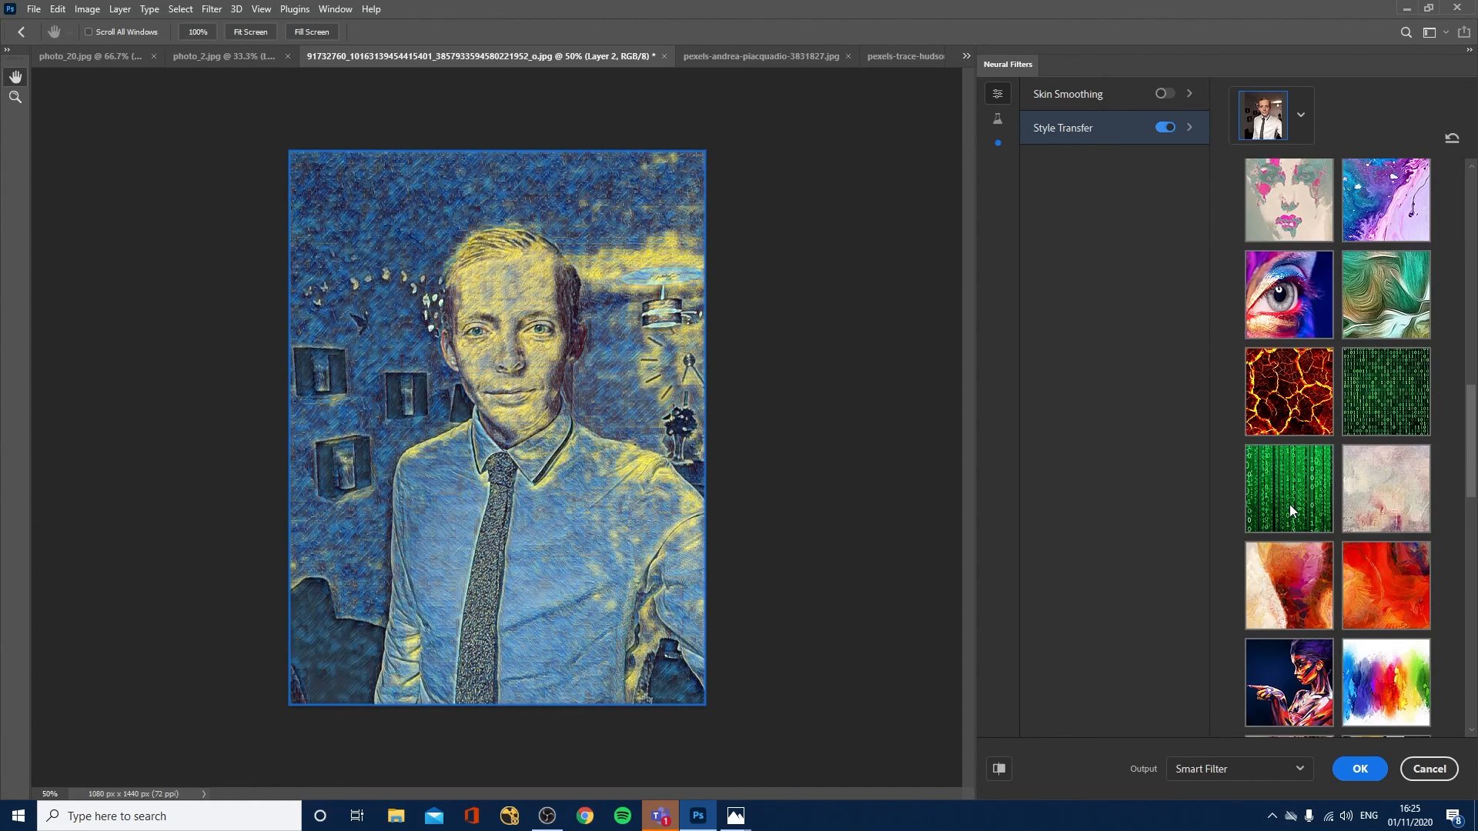
pyautogui.scroll(-2, 1293, 509)
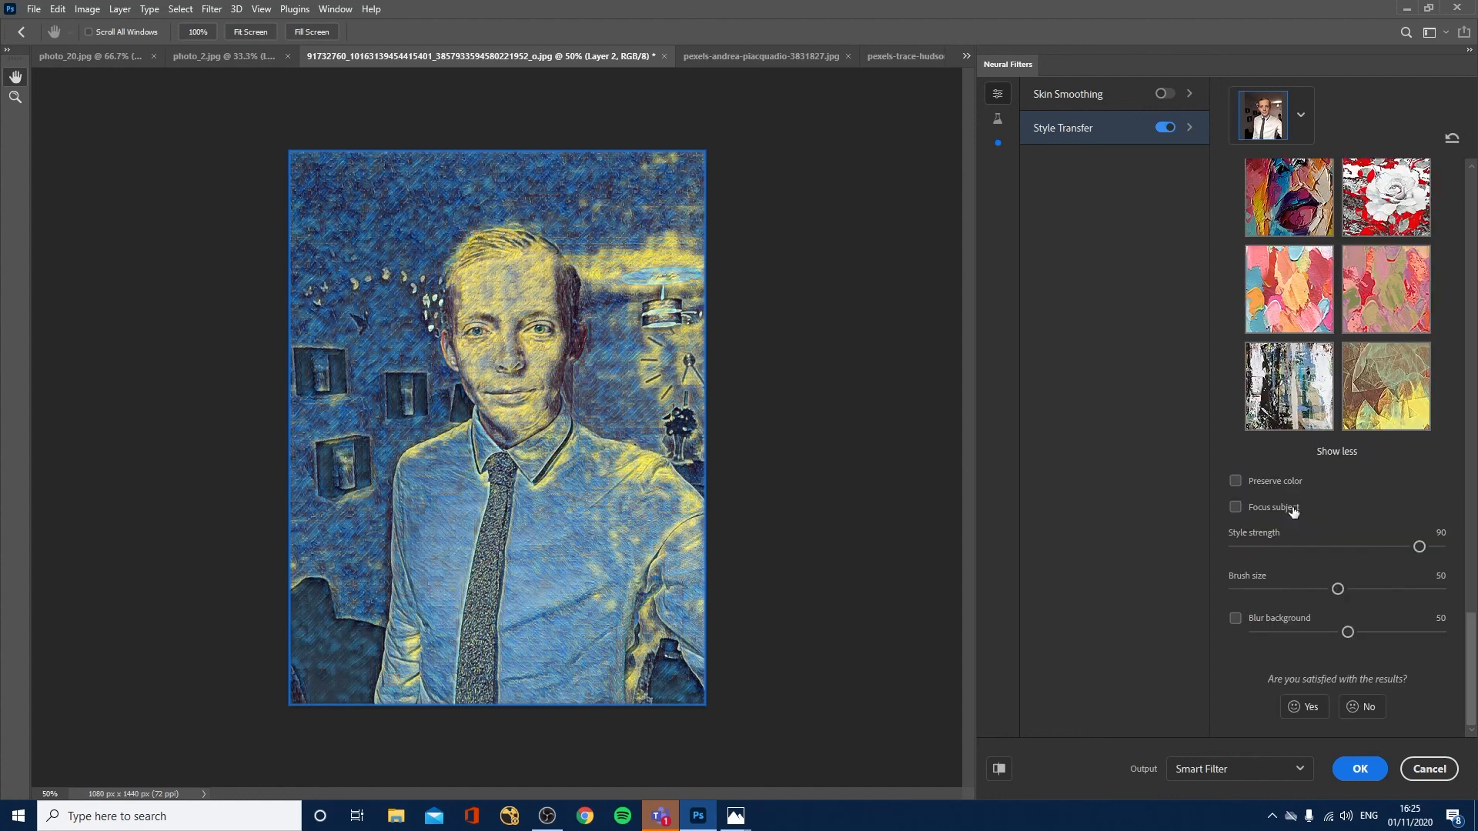
pyautogui.click(1350, 546)
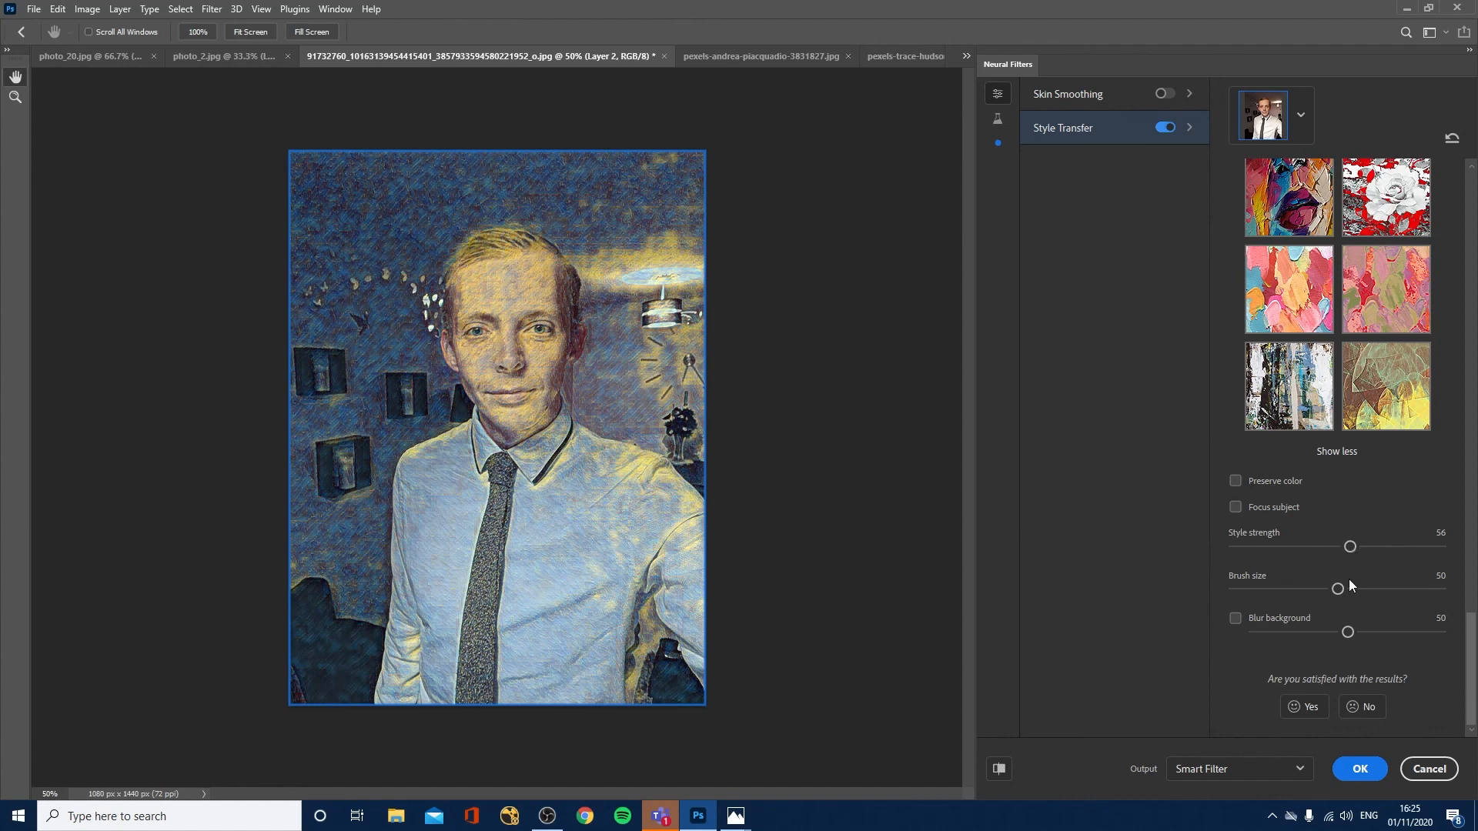
pyautogui.click(1436, 589)
pyautogui.moveTo(1346, 590); pyautogui.dragTo(1310, 589)
pyautogui.click(1252, 589)
pyautogui.click(1439, 593)
pyautogui.click(1446, 547)
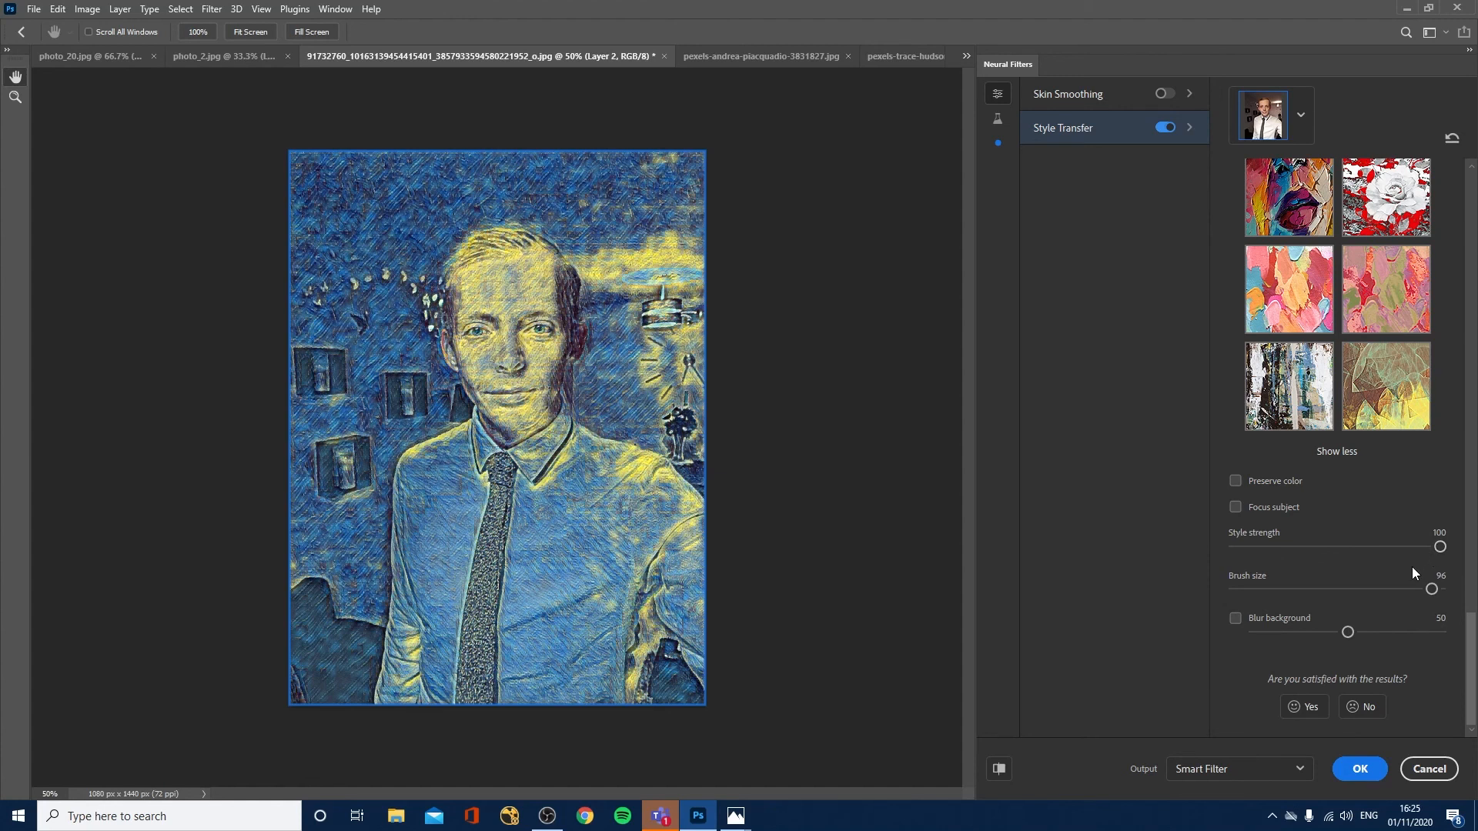
# Apply the Style Transfer filter with its output set to a new layer
pyautogui.click(1275, 769)
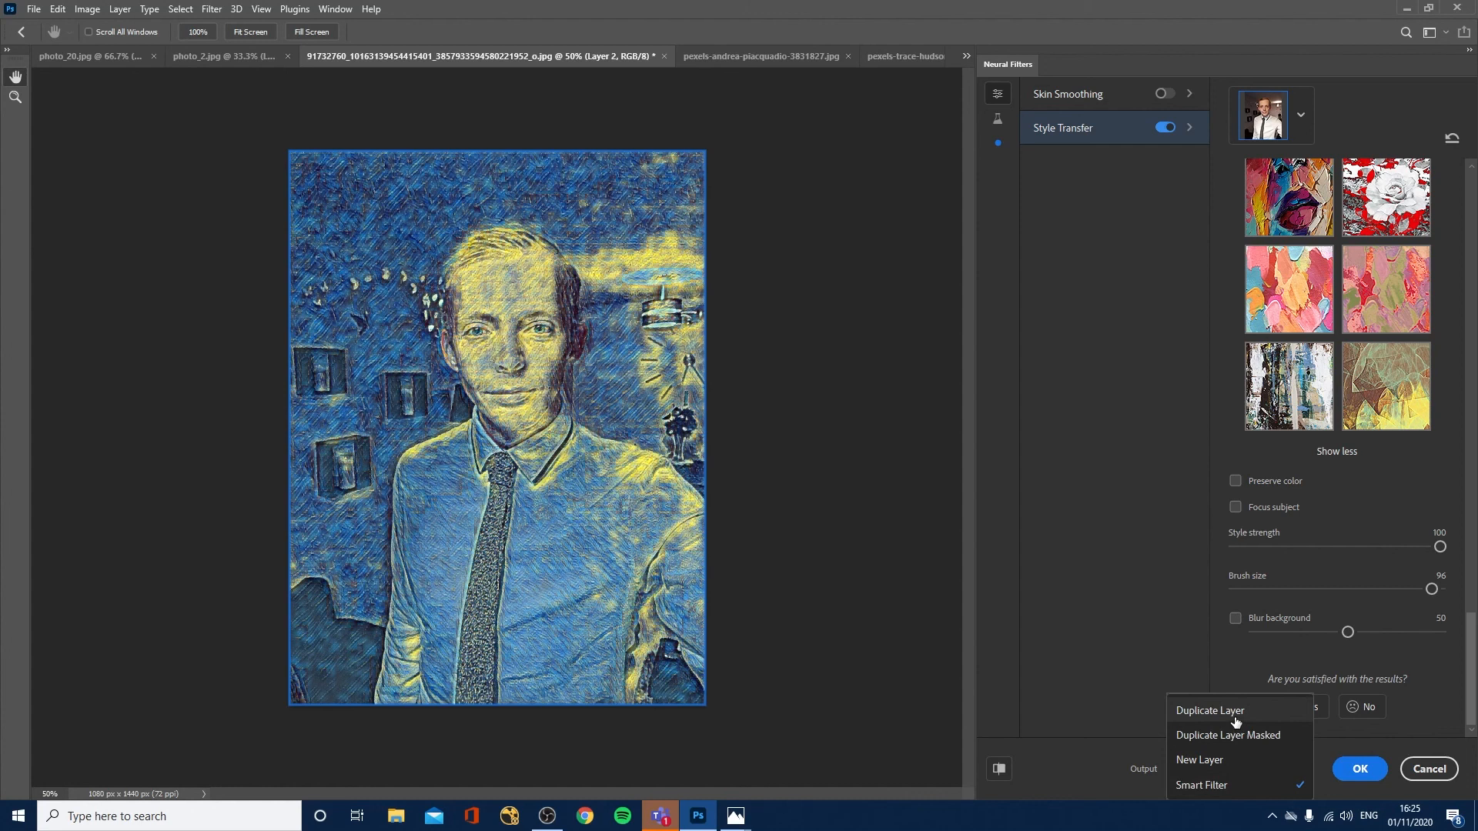
pyautogui.click(1213, 760)
pyautogui.click(1359, 769)
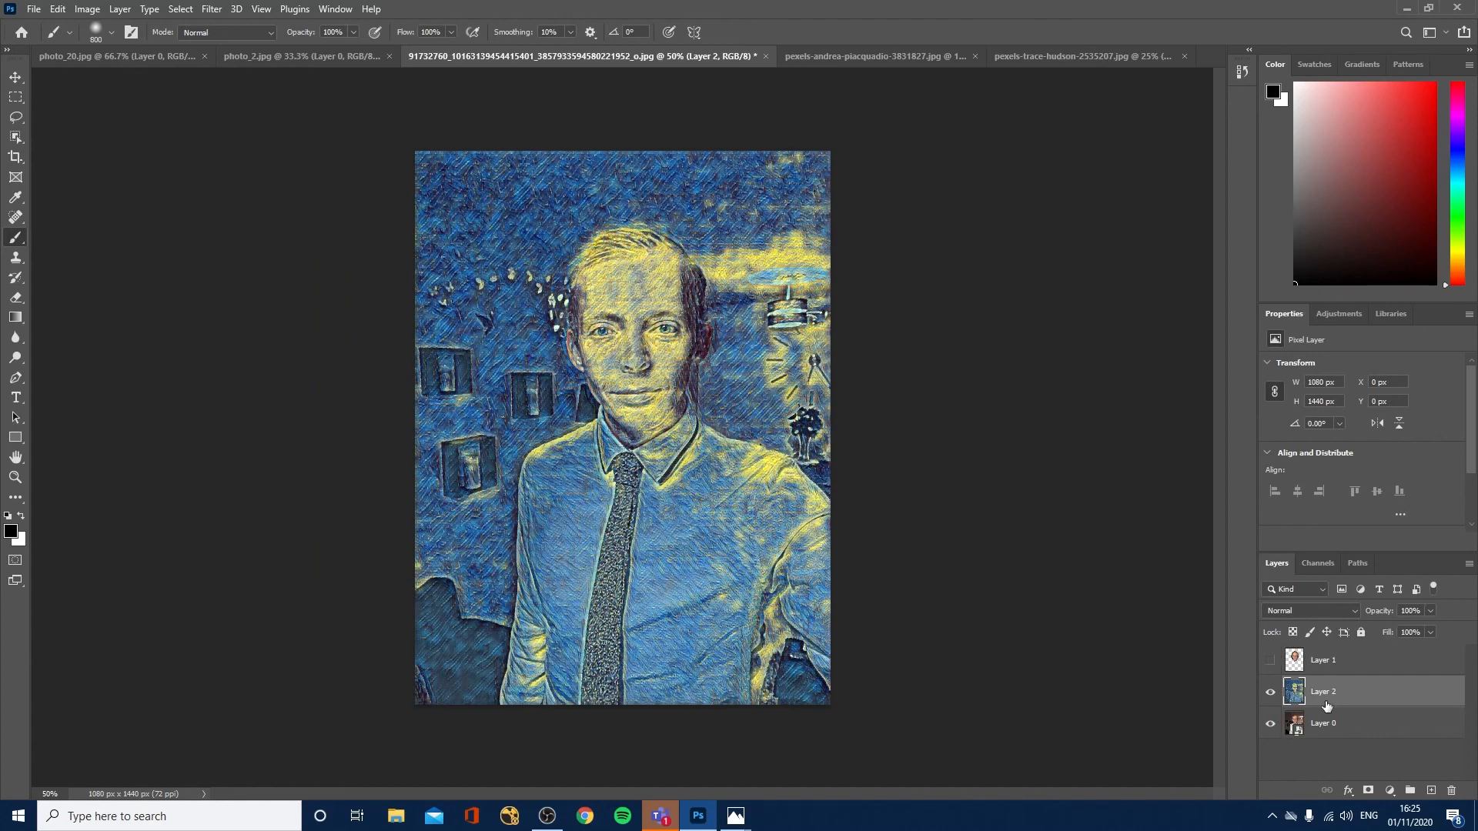
# Set the stylized layer's blend mode to Soft Light, and briefly show Layer 1 above it before hiding it again
pyautogui.click(1319, 611)
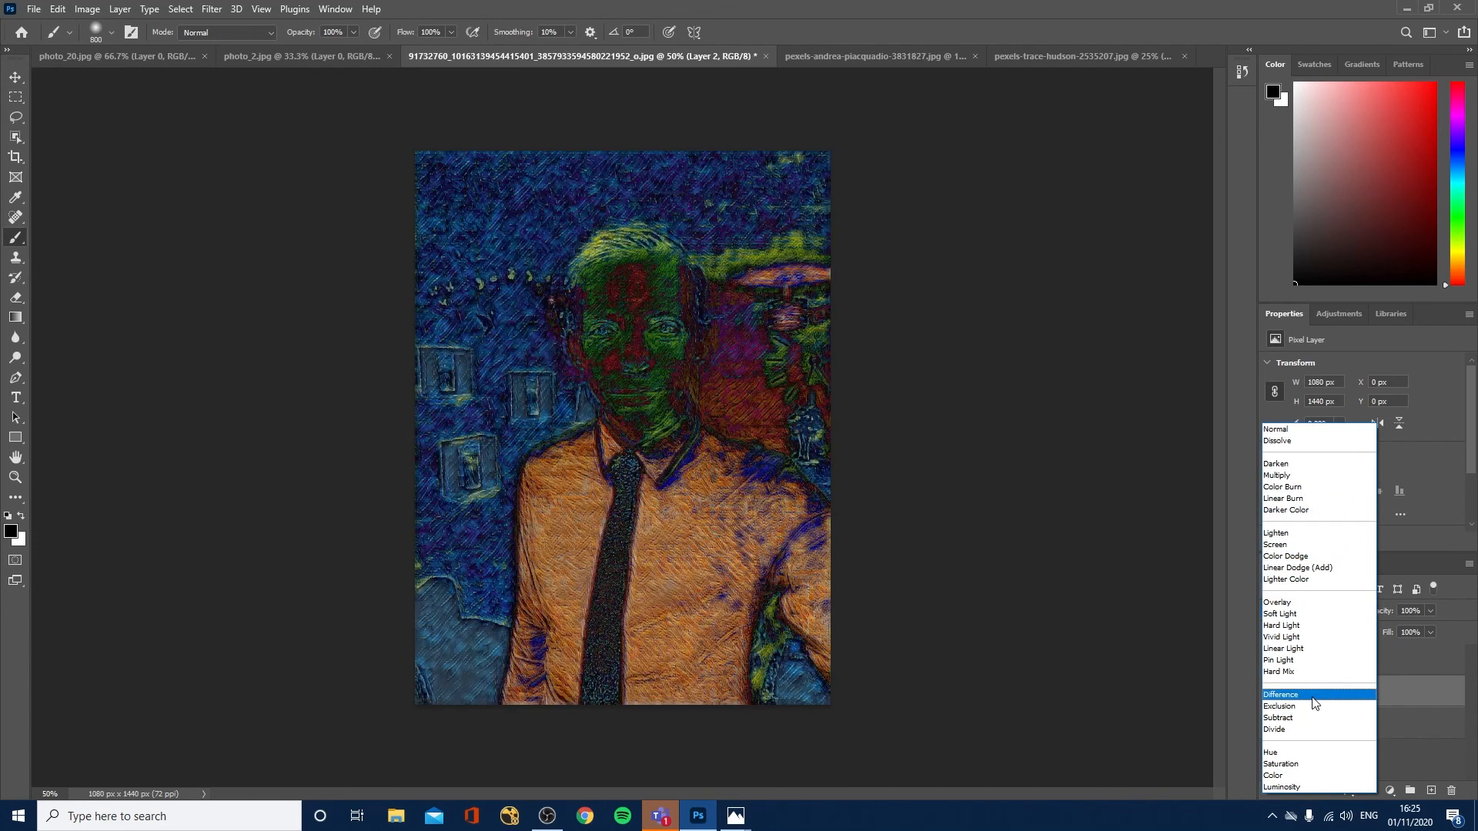
pyautogui.click(1280, 613)
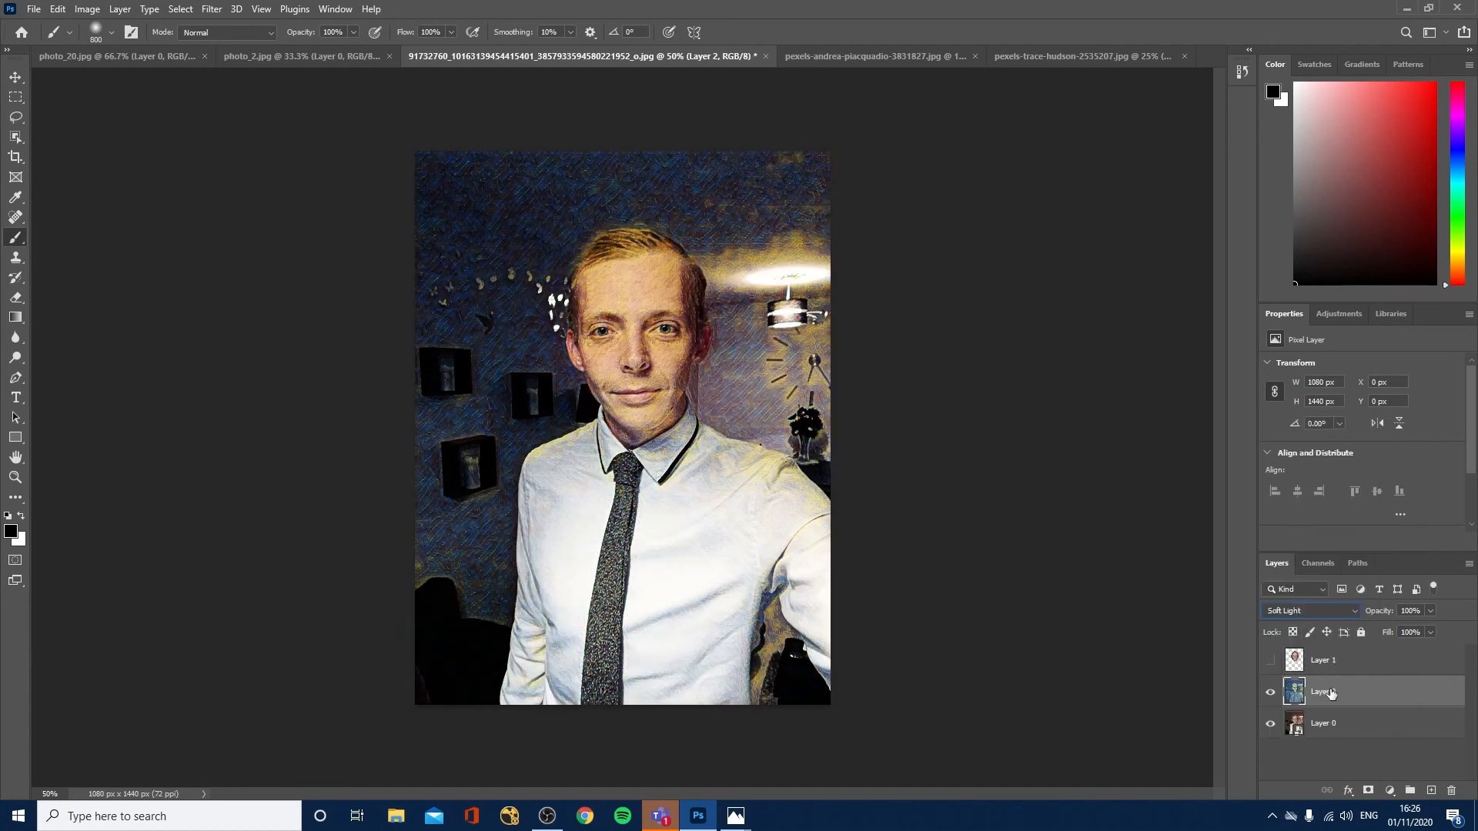
pyautogui.click(1270, 662)
pyautogui.click(1268, 663)
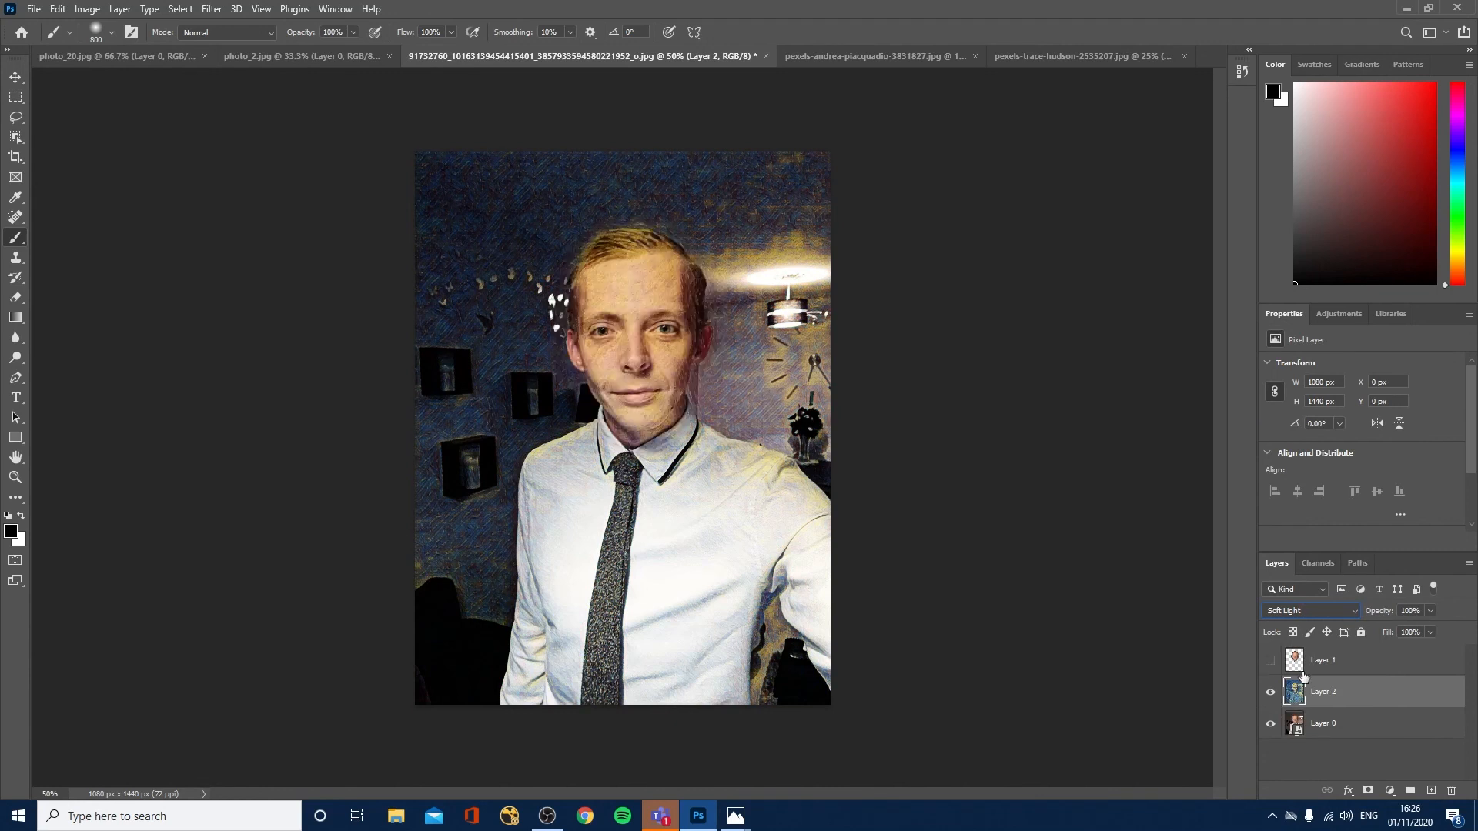